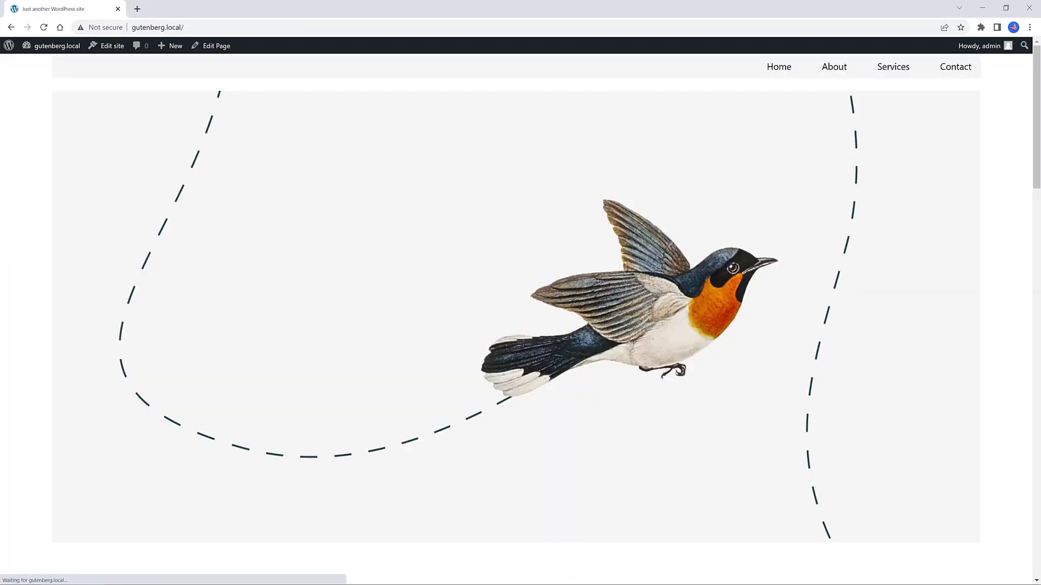
Test the About, Services and Contact menu links and the back-to-top button on the page.
{"action": "scroll", "coordinate": [451, 254], "scroll_direction": "down", "scroll_amount": 9}
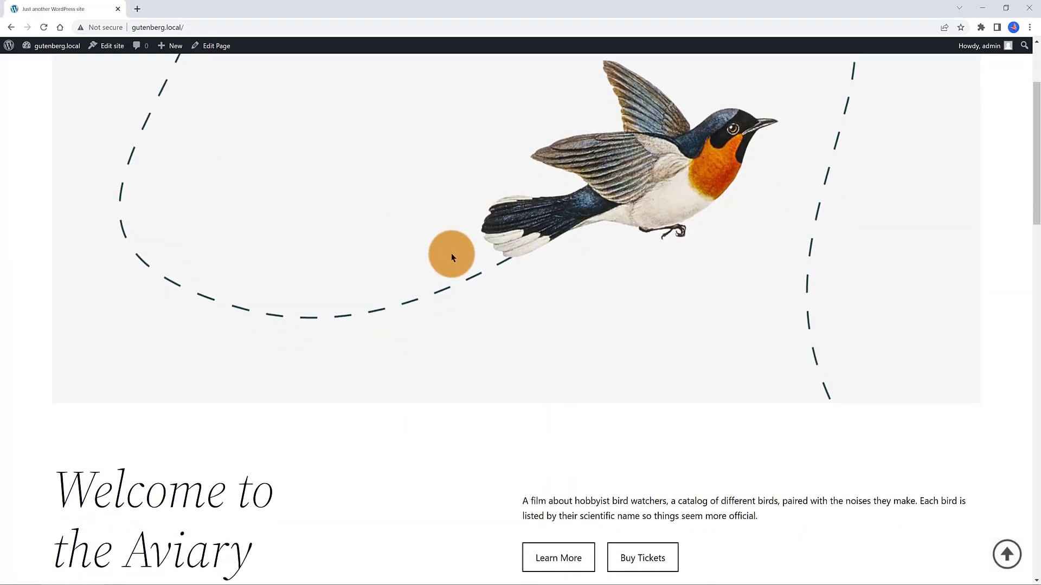
{"action": "scroll", "coordinate": [447, 256], "scroll_direction": "down", "scroll_amount": 12}
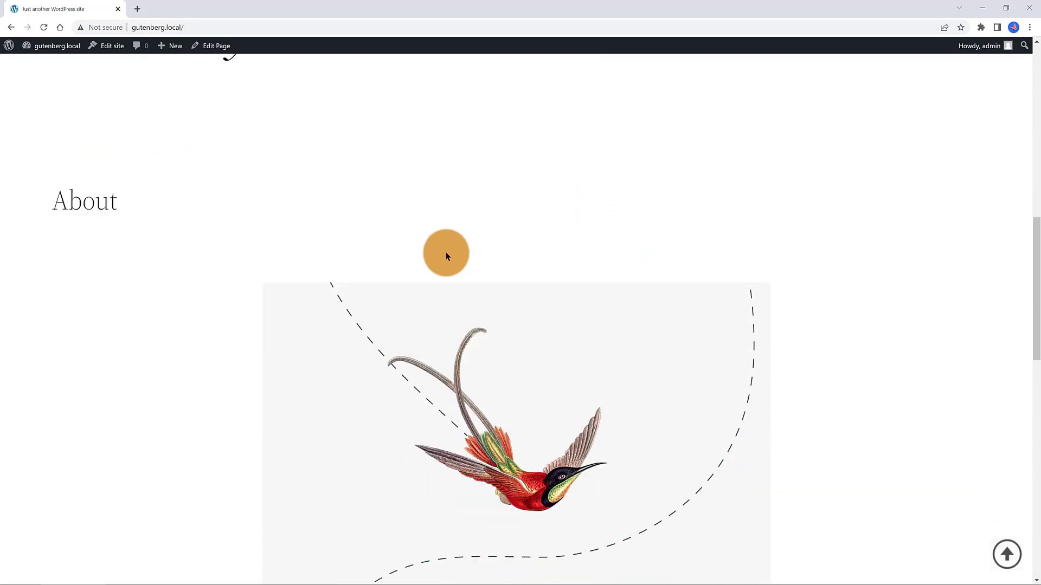
{"action": "scroll", "coordinate": [439, 257], "scroll_direction": "down", "scroll_amount": 7}
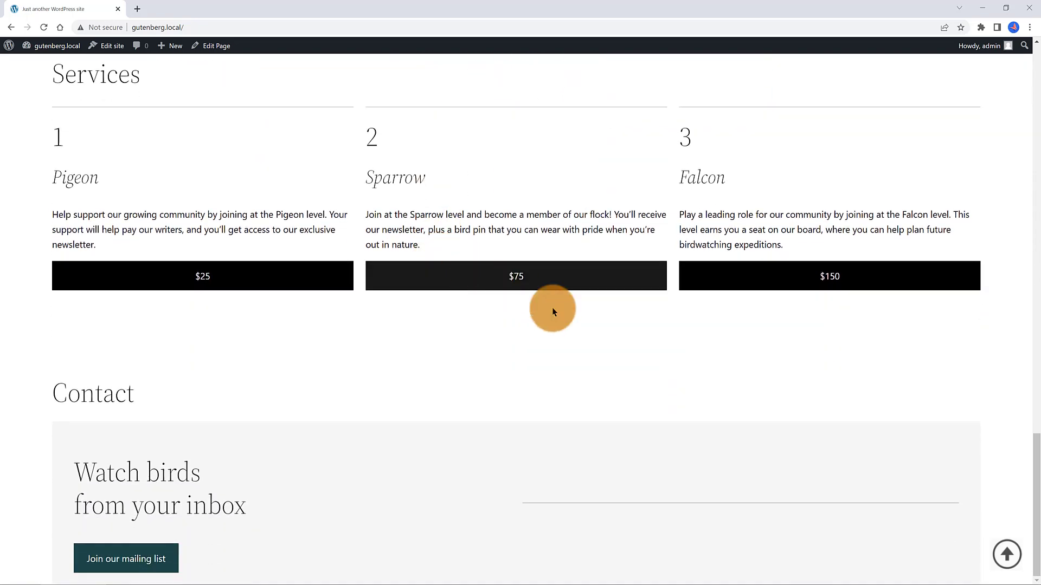
{"action": "left_click", "coordinate": [1005, 553]}
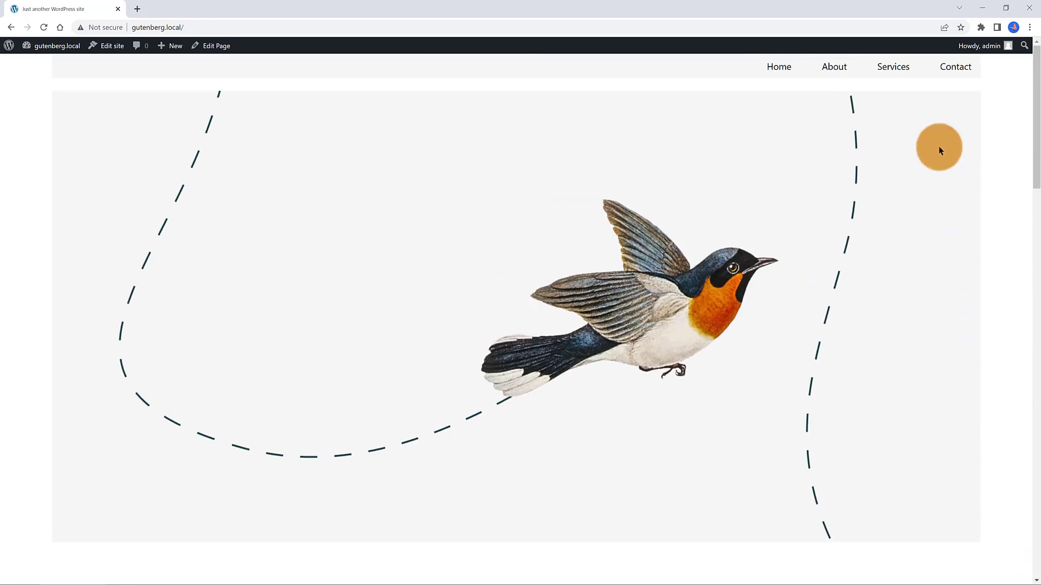
{"action": "left_click", "coordinate": [835, 69]}
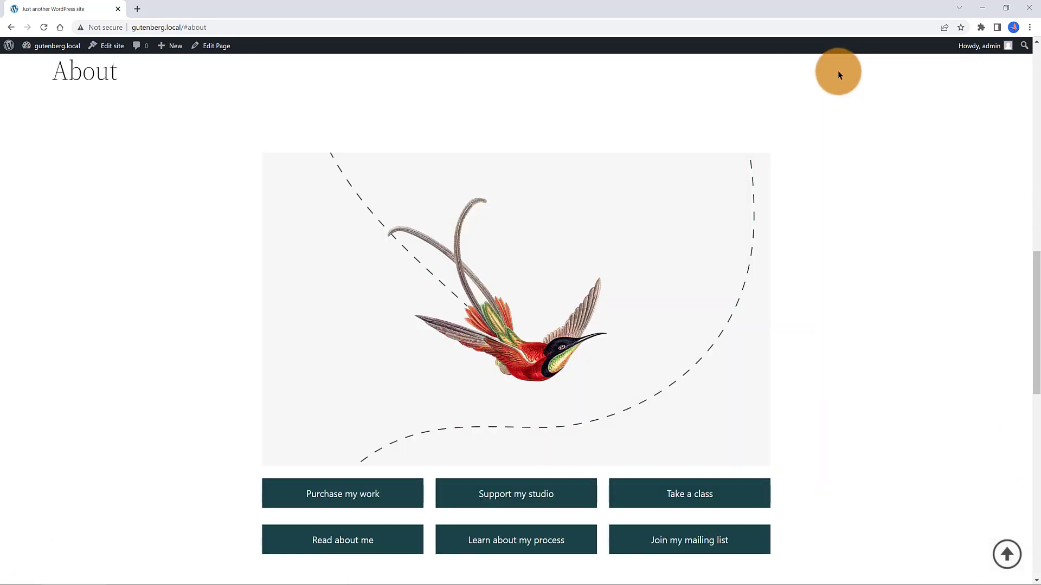
{"action": "scroll", "coordinate": [1019, 402], "scroll_direction": "down", "scroll_amount": 1}
{"action": "left_click", "coordinate": [1005, 553]}
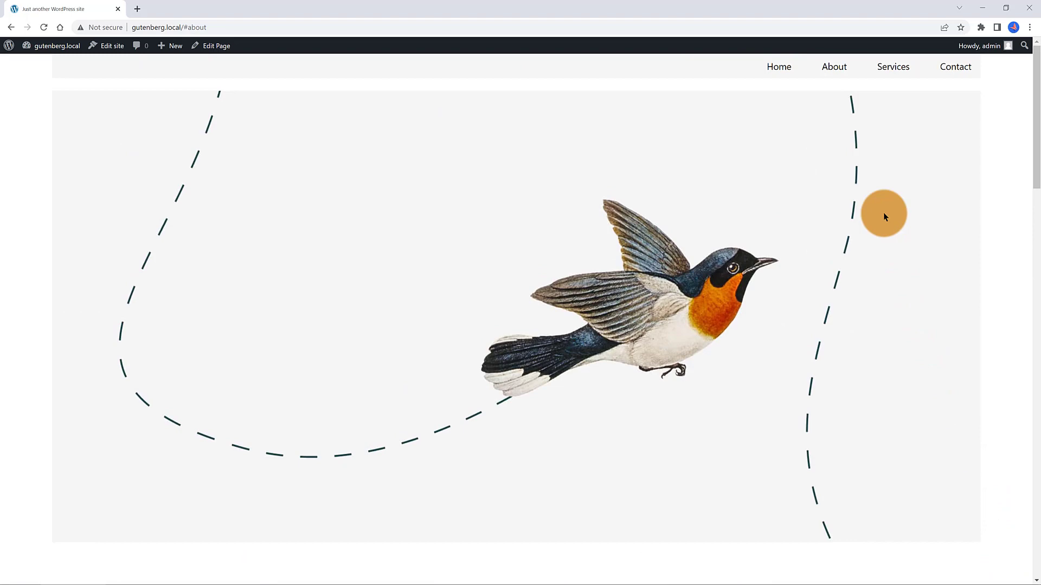
{"action": "left_click", "coordinate": [891, 67]}
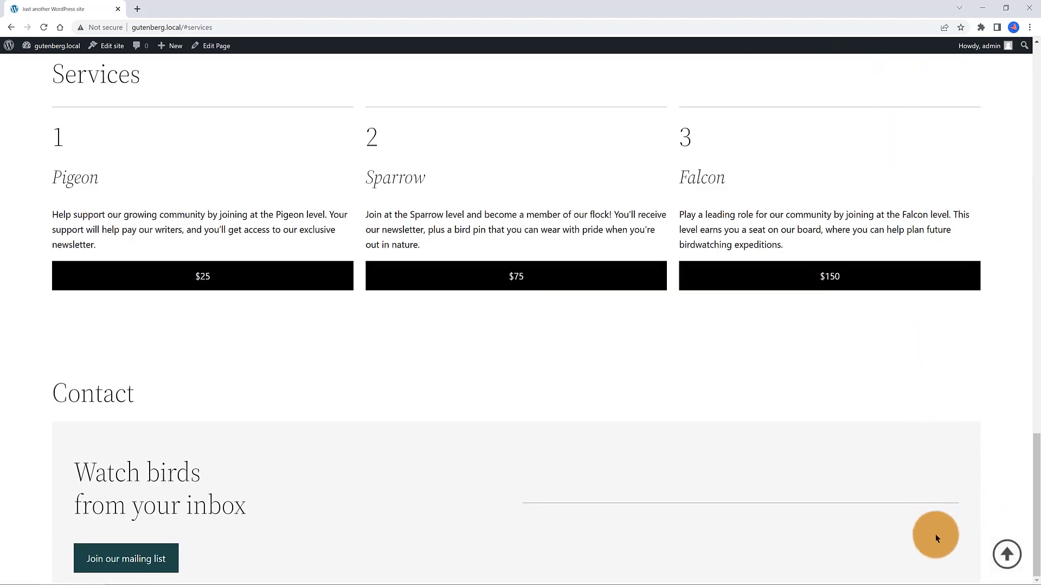
{"action": "left_click", "coordinate": [1006, 554]}
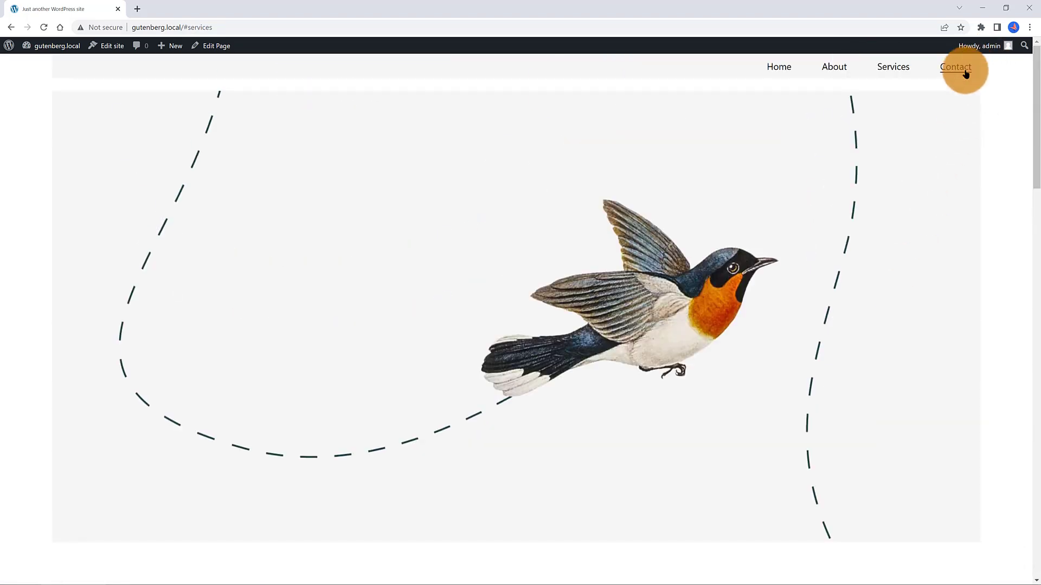
{"action": "left_click", "coordinate": [965, 74]}
{"action": "left_click", "coordinate": [1006, 558]}
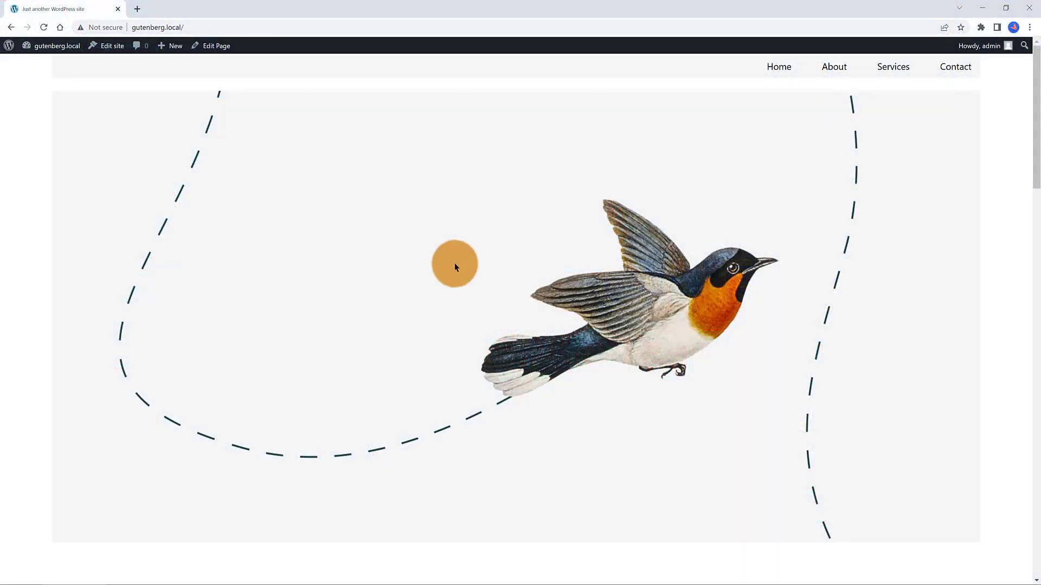
Repeat the About, Services and Contact jumps, returning to the top after each.
{"action": "scroll", "coordinate": [451, 260], "scroll_direction": "down", "scroll_amount": 9}
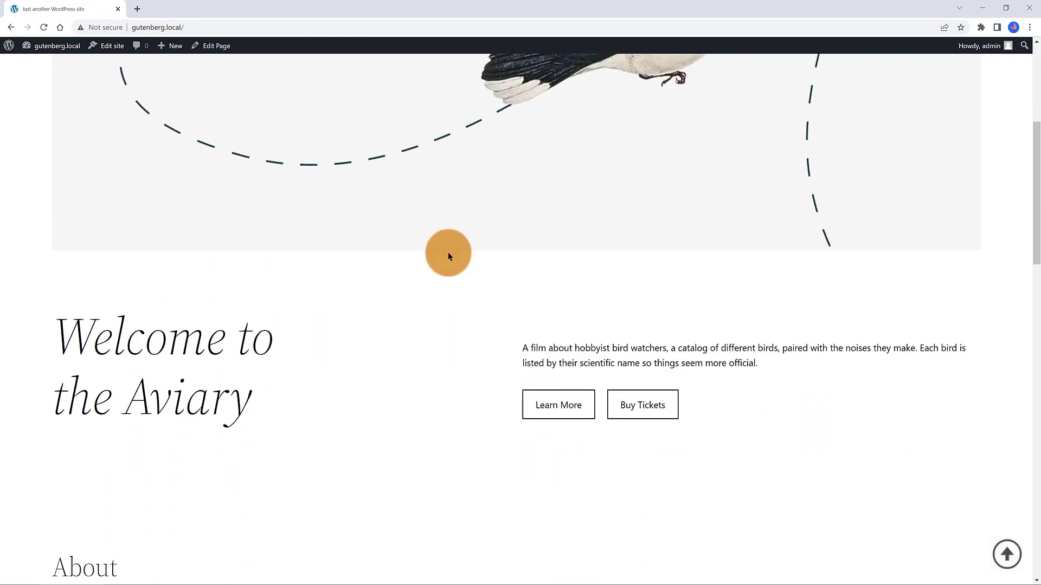
{"action": "scroll", "coordinate": [446, 254], "scroll_direction": "down", "scroll_amount": 10}
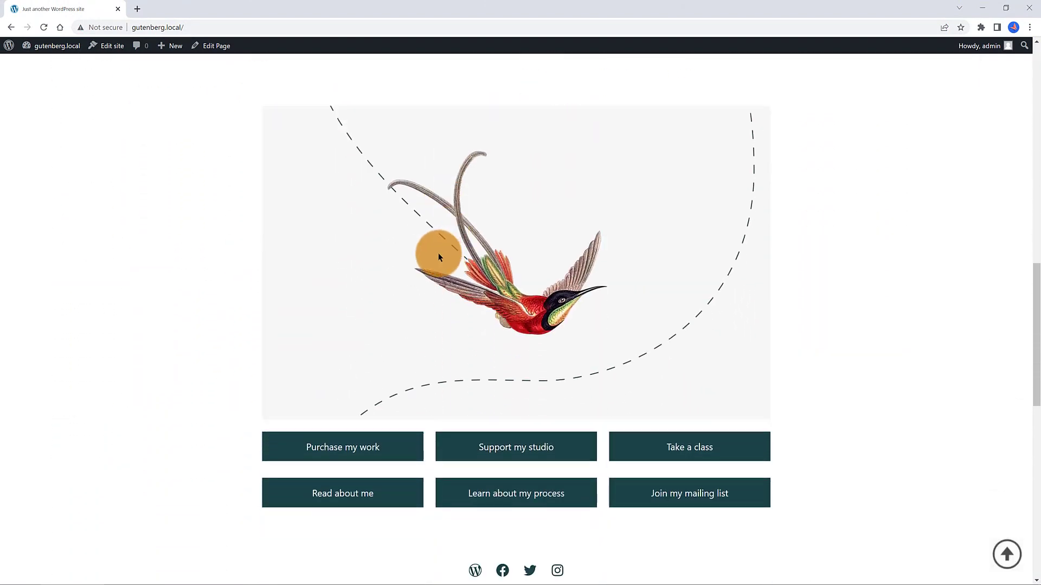
{"action": "scroll", "coordinate": [439, 256], "scroll_direction": "down", "scroll_amount": 8}
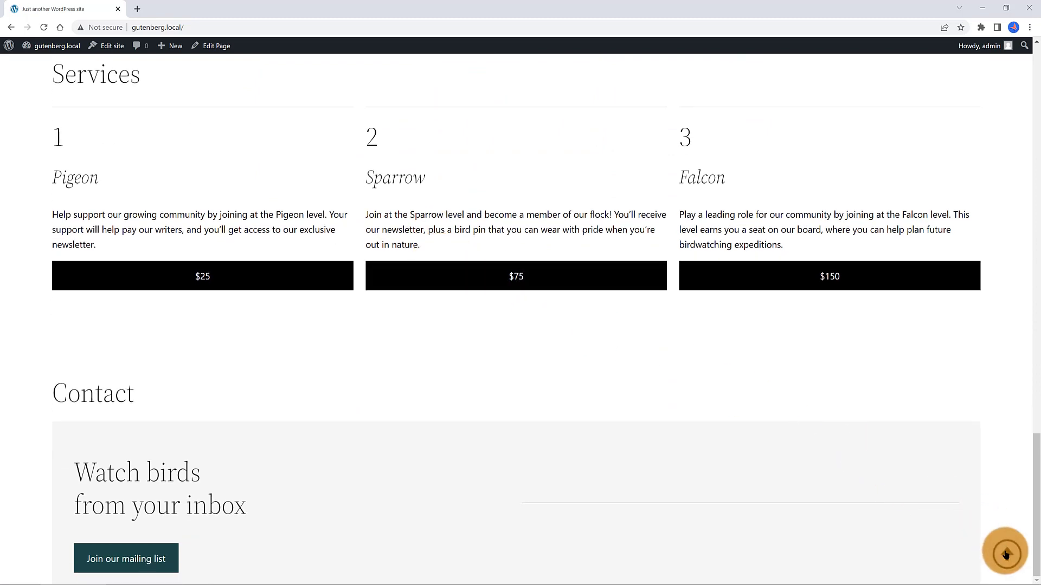
{"action": "left_click", "coordinate": [1006, 553]}
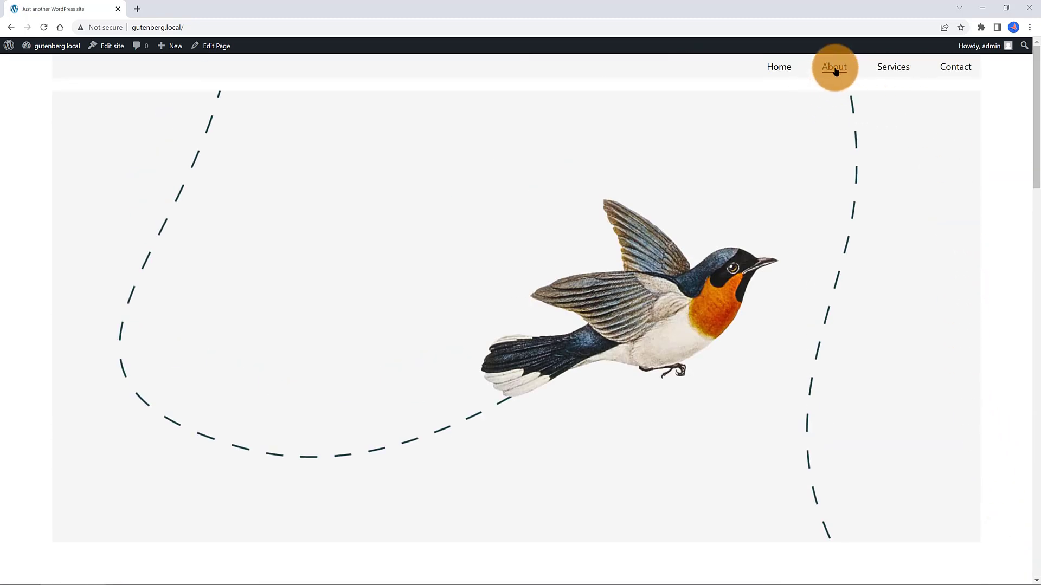
{"action": "left_click", "coordinate": [835, 67]}
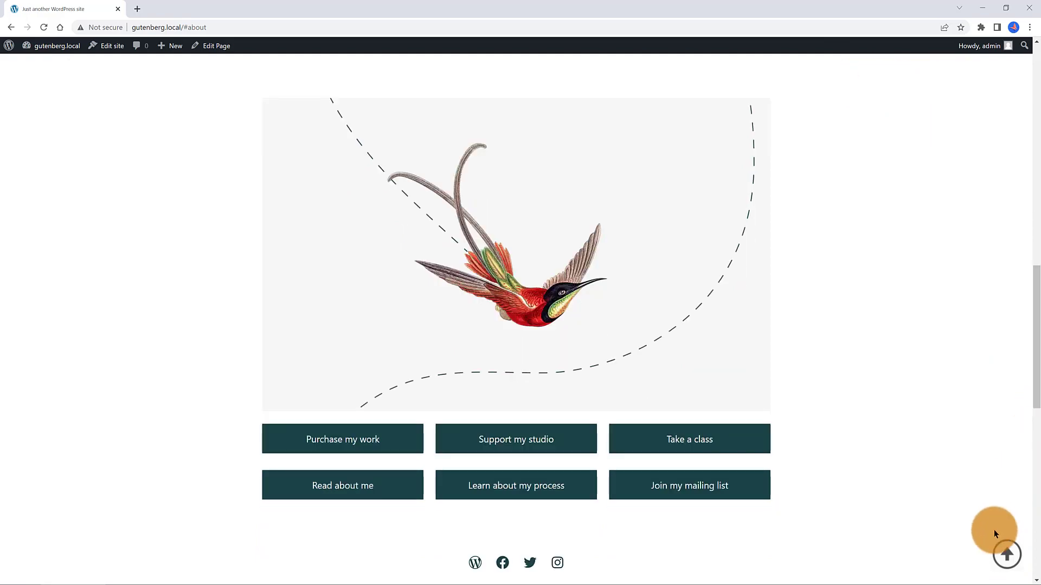
{"action": "left_click", "coordinate": [1006, 554]}
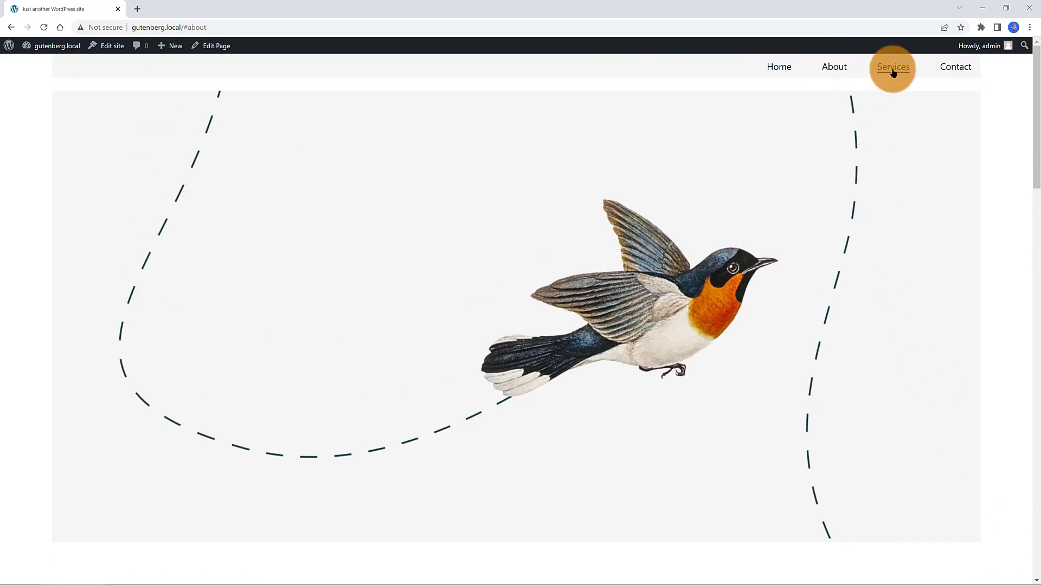
{"action": "left_click", "coordinate": [894, 67]}
{"action": "left_click", "coordinate": [985, 553]}
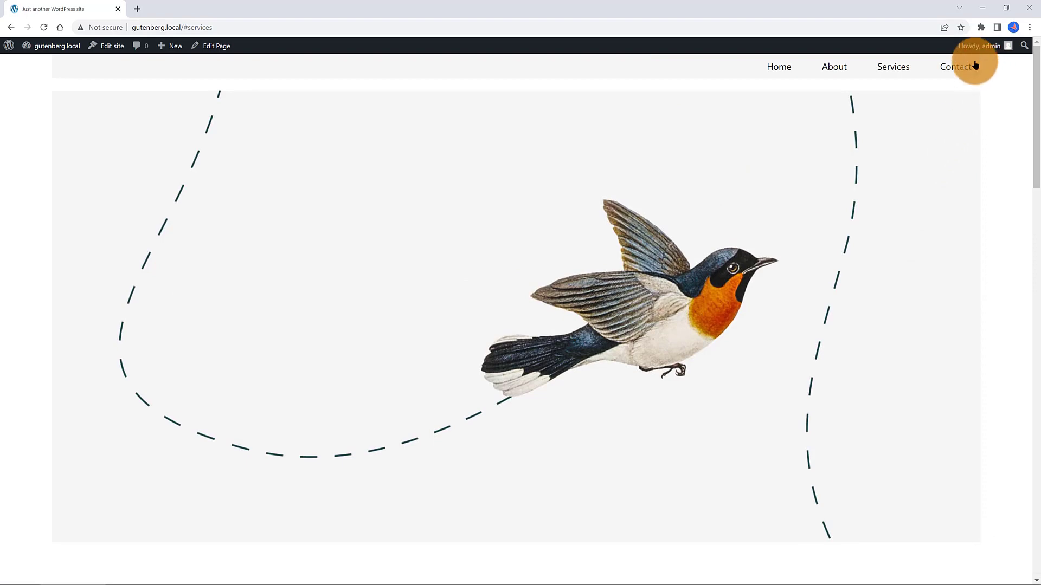
{"action": "left_click", "coordinate": [965, 68]}
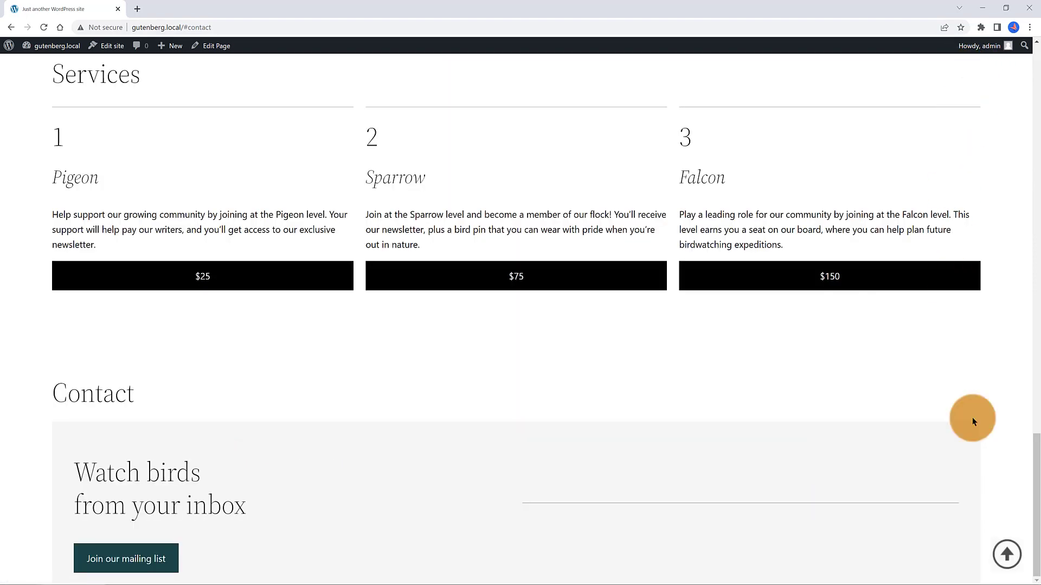
{"action": "left_click", "coordinate": [1005, 561]}
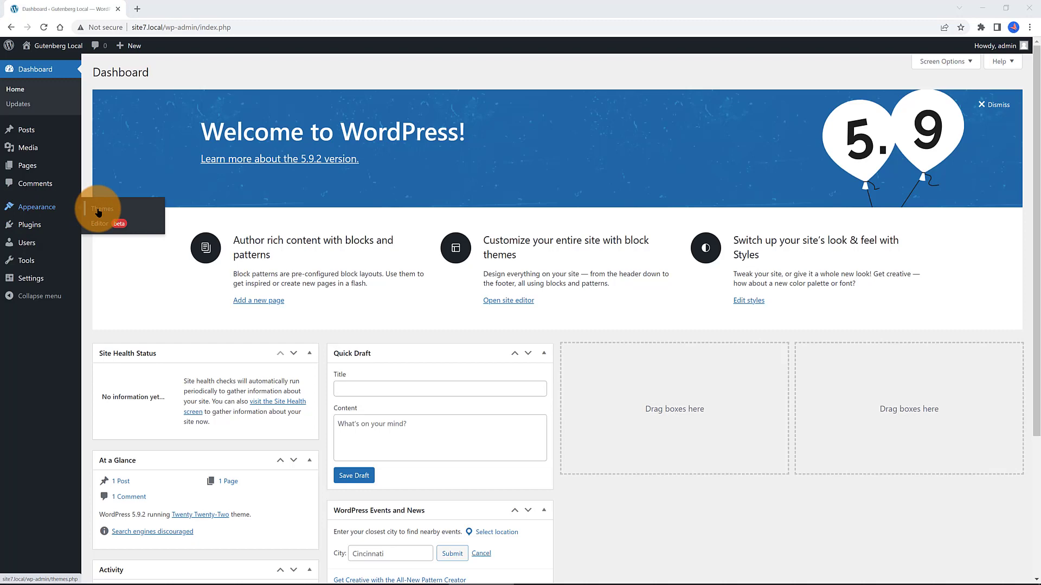
Confirm Twenty Twenty-Two under Appearance > Themes, go back to the Dashboard, and open the site editor.
{"action": "left_click", "coordinate": [42, 207]}
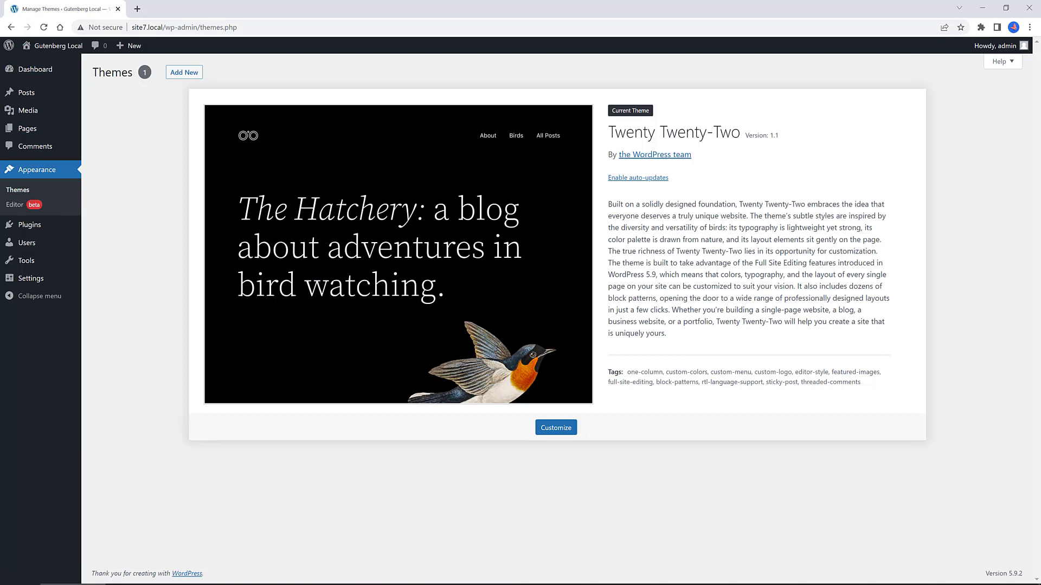
{"action": "mouse_move", "coordinate": [34, 226]}
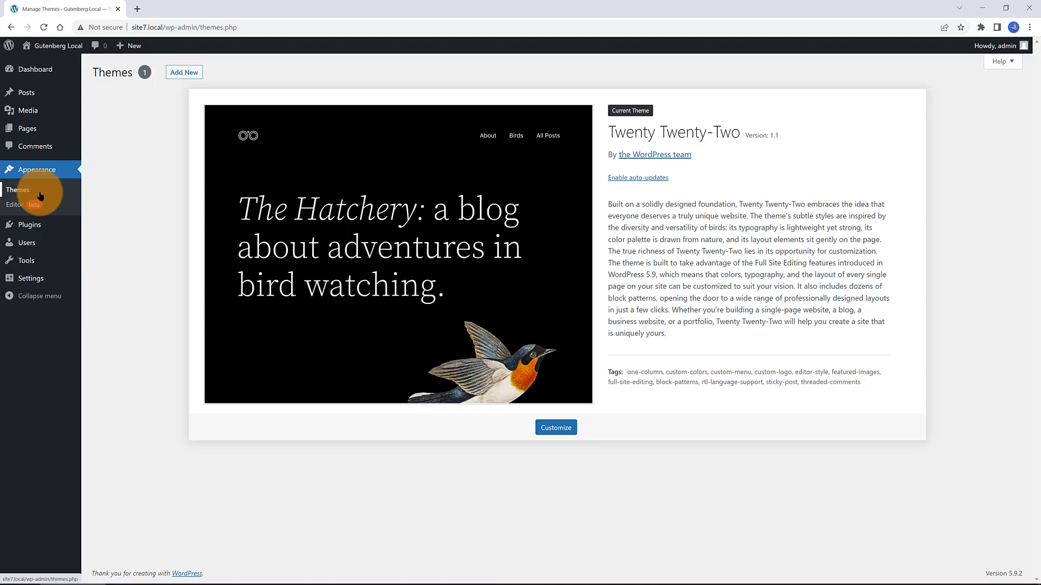
{"action": "left_click", "coordinate": [31, 70]}
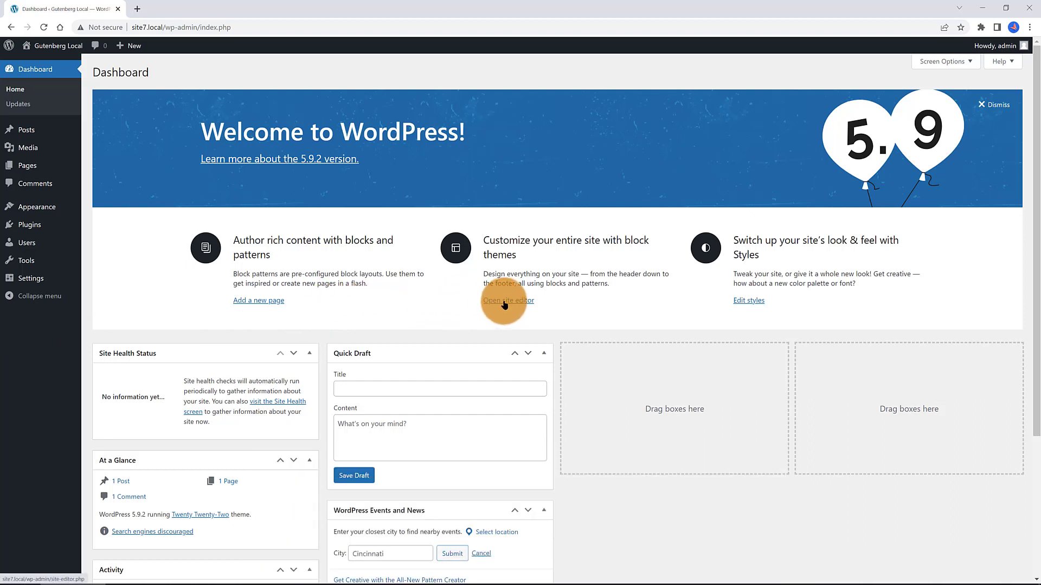
{"action": "left_click", "coordinate": [503, 306]}
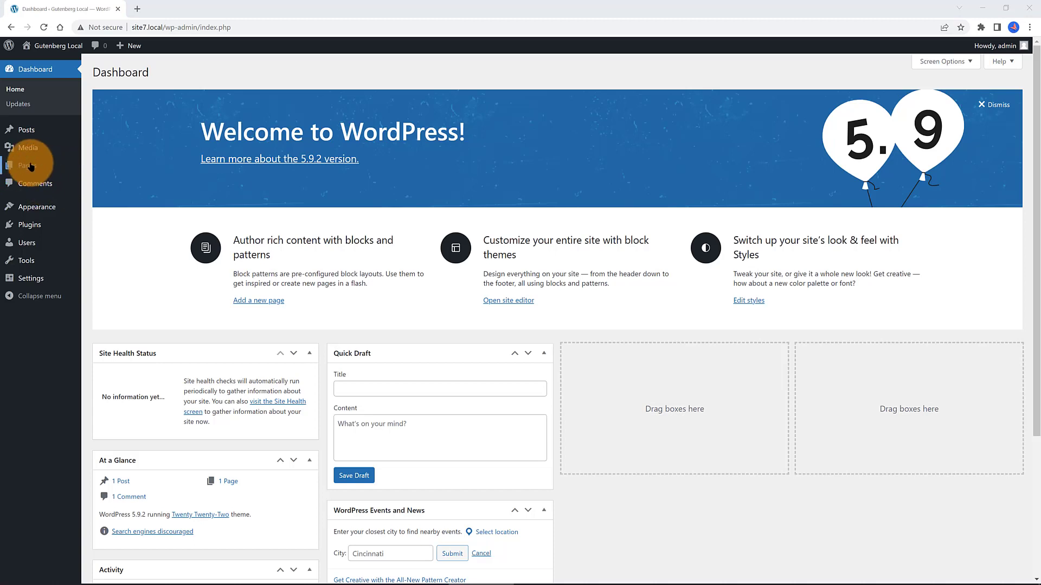
Add a new page titled 'Home' and start a new custom template from its Template settings.
{"action": "mouse_move", "coordinate": [27, 165]}
{"action": "left_click", "coordinate": [101, 170]}
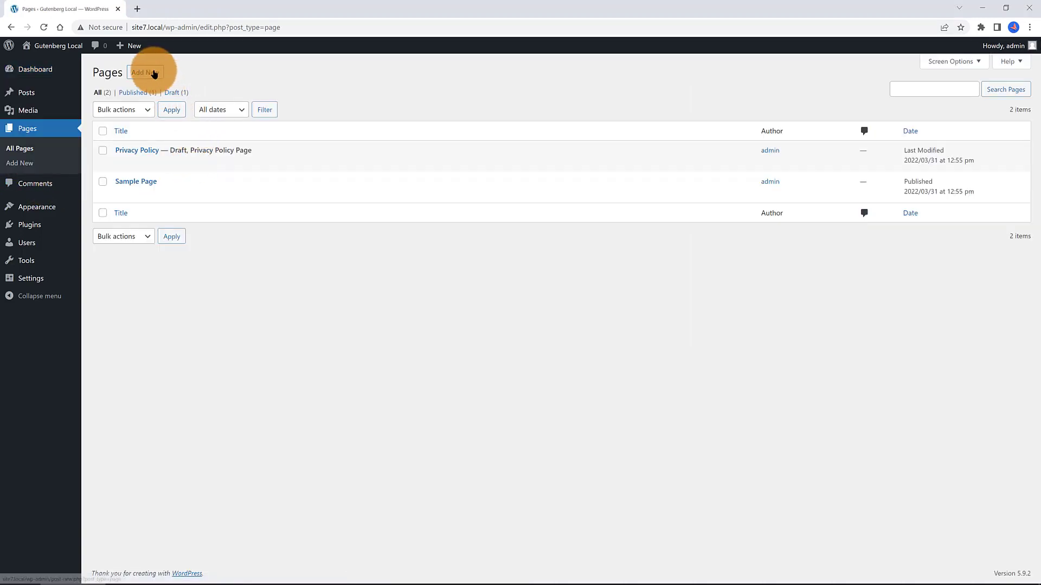
{"action": "left_click", "coordinate": [154, 74]}
{"action": "left_click", "coordinate": [344, 117]}
{"action": "type", "text": "Home"}
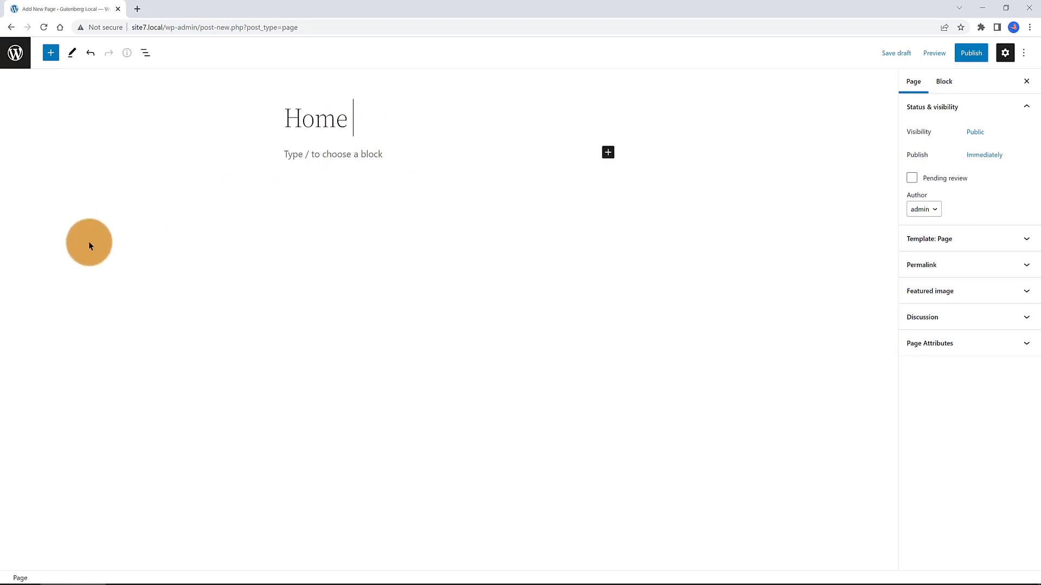
{"action": "left_click", "coordinate": [1001, 241]}
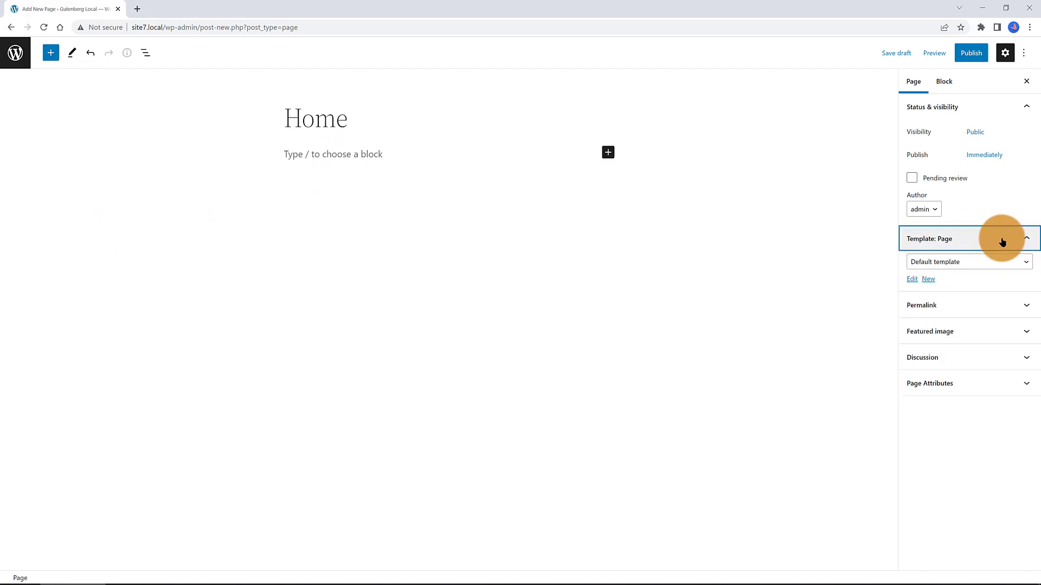
{"action": "left_click", "coordinate": [928, 280]}
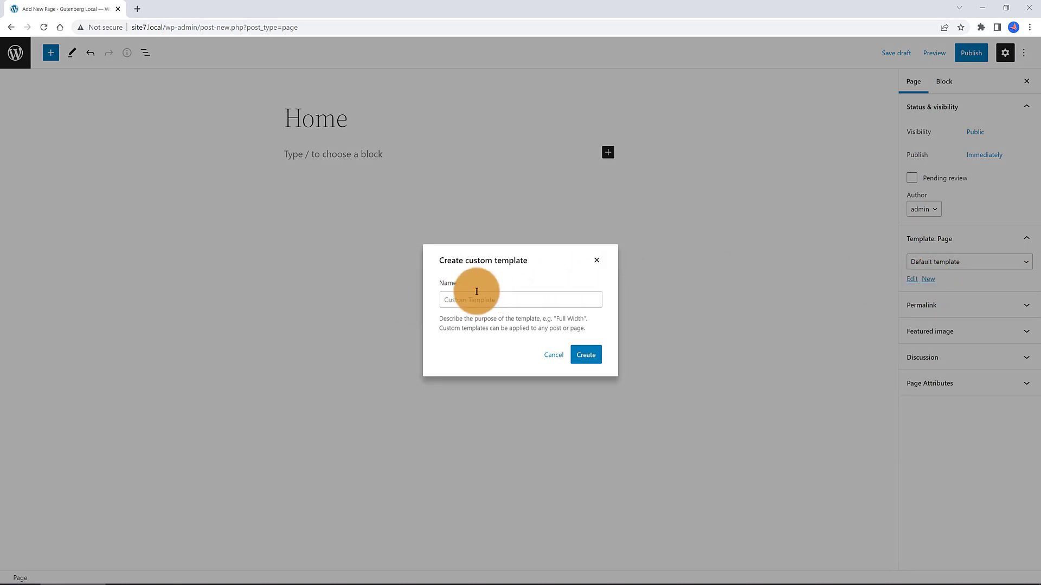
Name the new custom template 'Full width One Page' and create it.
{"action": "left_click", "coordinate": [451, 300]}
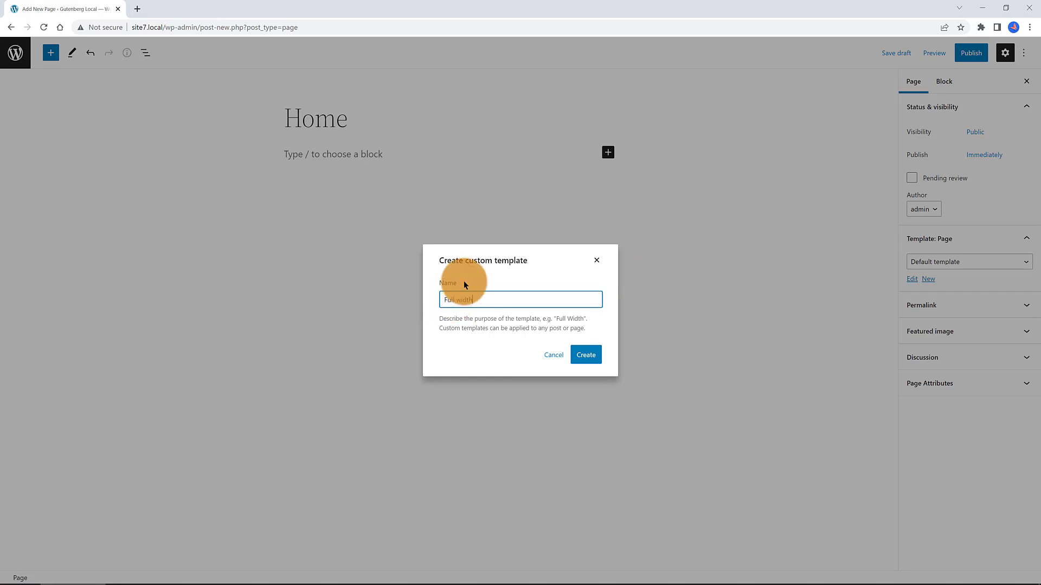
{"action": "type", "text": "Full width One Page"}
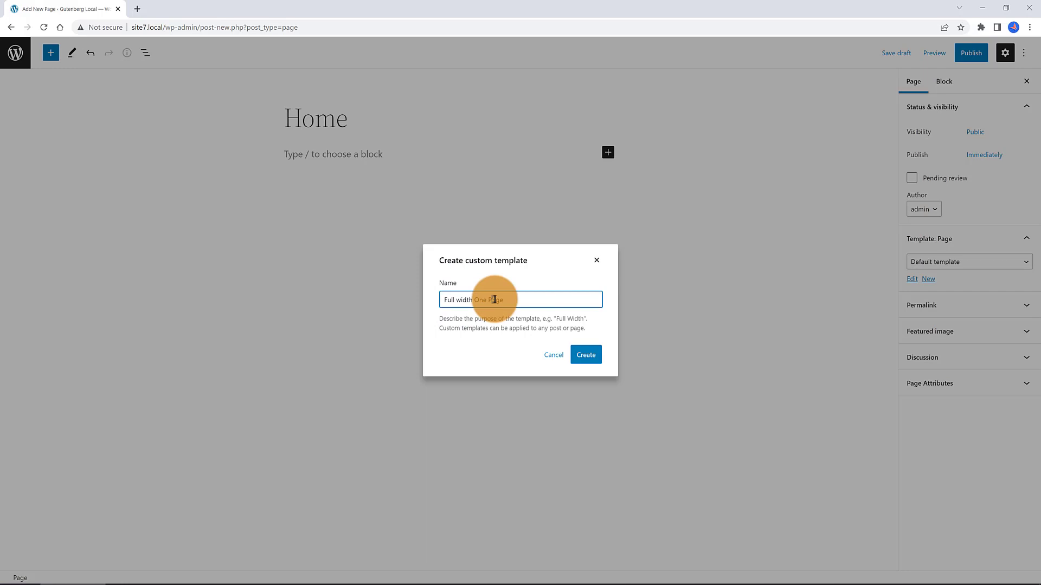
{"action": "left_click", "coordinate": [586, 355]}
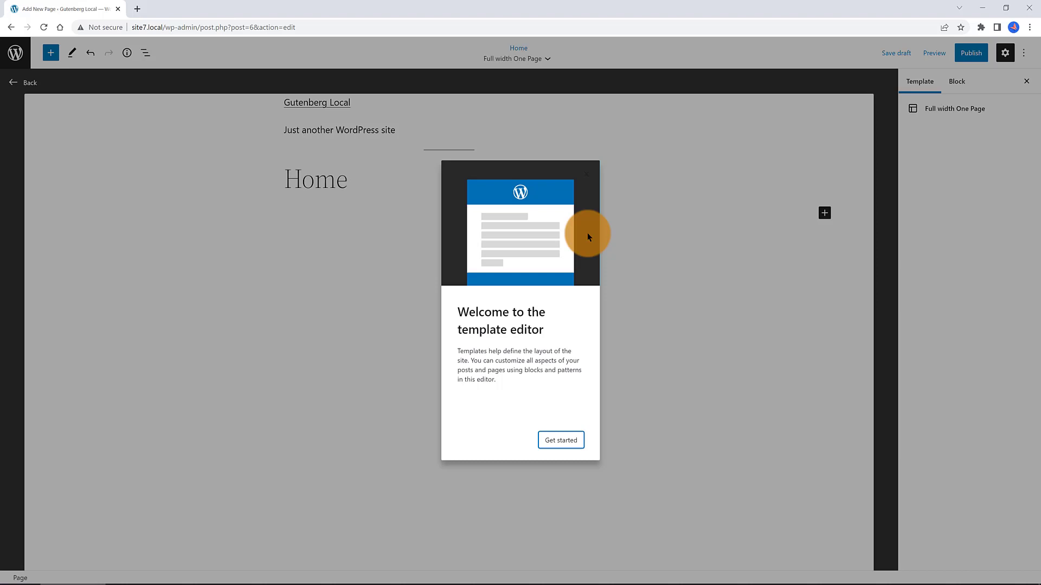
Dismiss the welcome message and remove the site title and tagline header group via List view.
{"action": "left_click", "coordinate": [616, 338]}
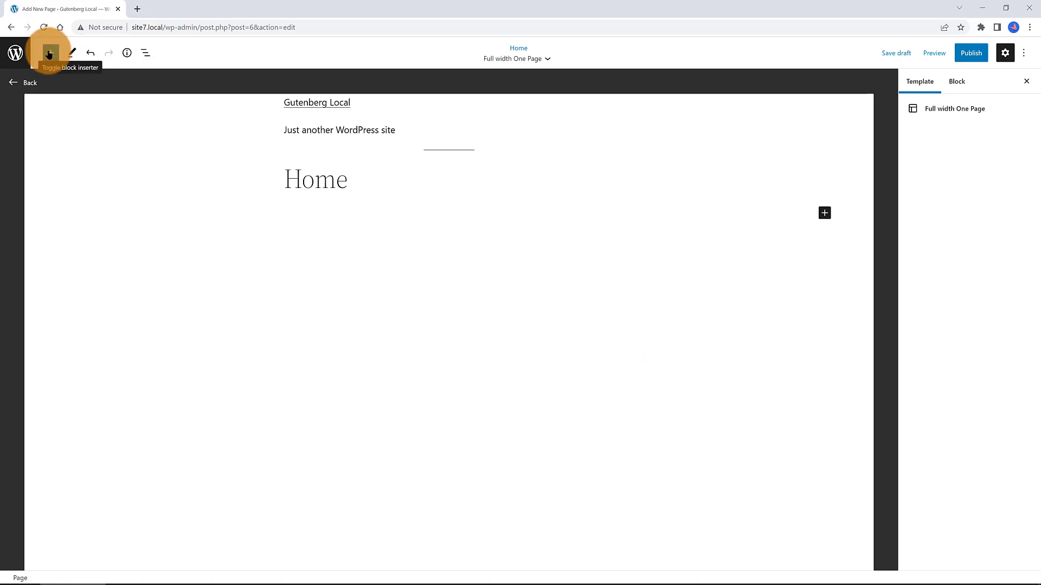
{"action": "left_click", "coordinate": [145, 53]}
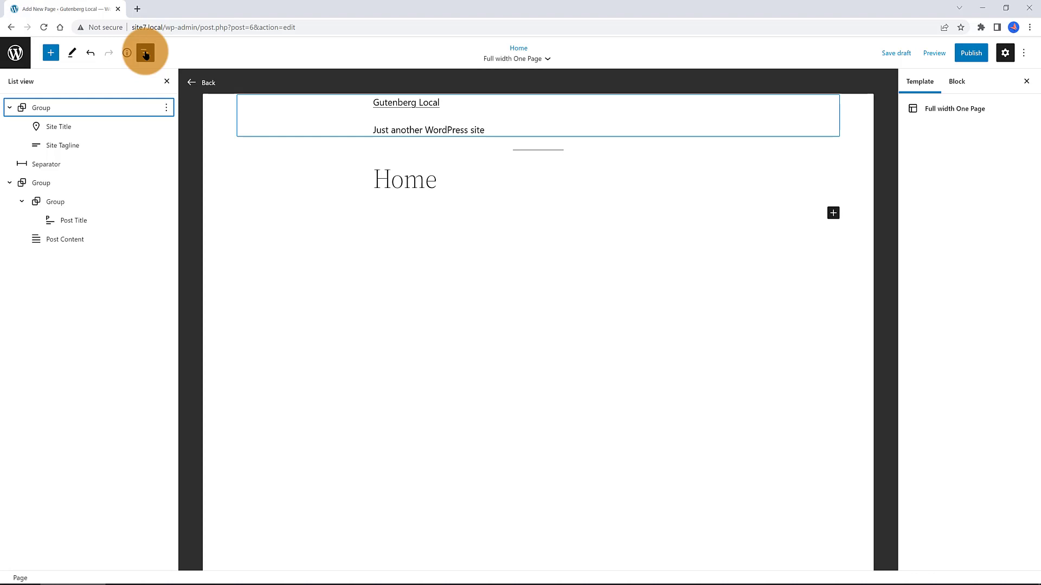
{"action": "left_click", "coordinate": [165, 107]}
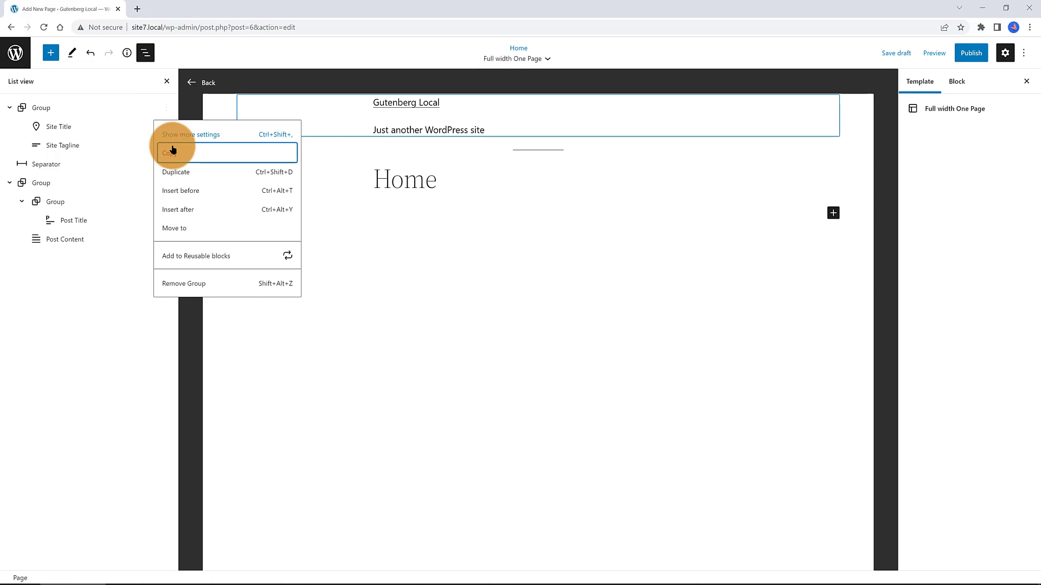
{"action": "left_click", "coordinate": [182, 285]}
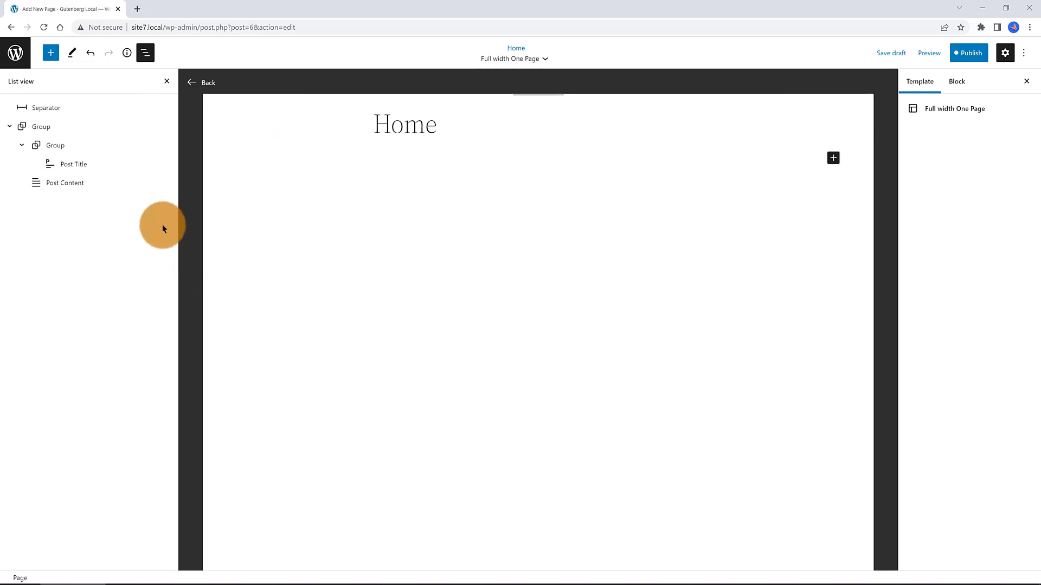
Remove the separator line and the Home title group from the template.
{"action": "left_click", "coordinate": [96, 111]}
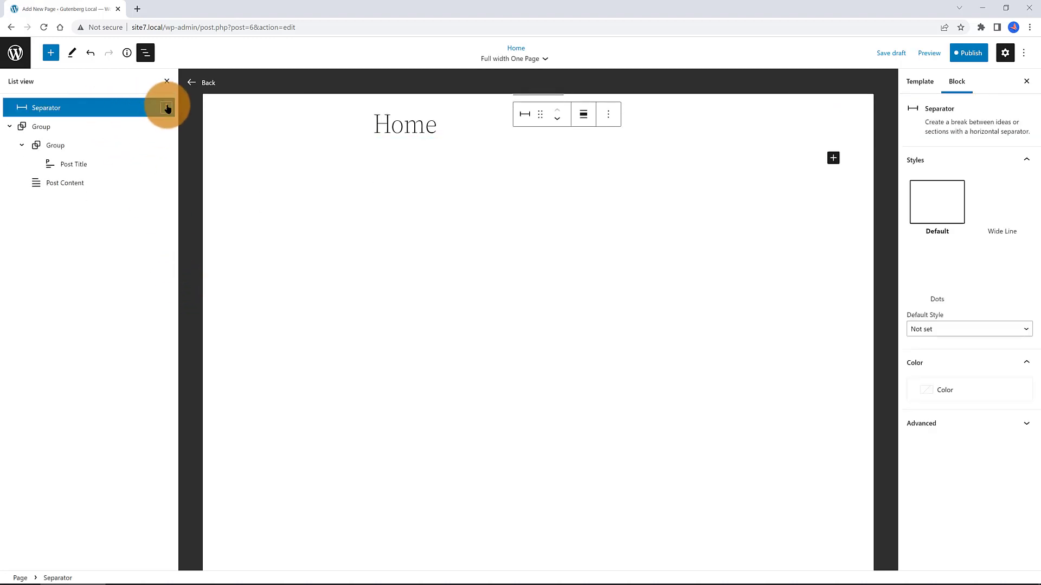
{"action": "left_click", "coordinate": [167, 109]}
{"action": "left_click", "coordinate": [167, 319]}
{"action": "left_click", "coordinate": [160, 106]}
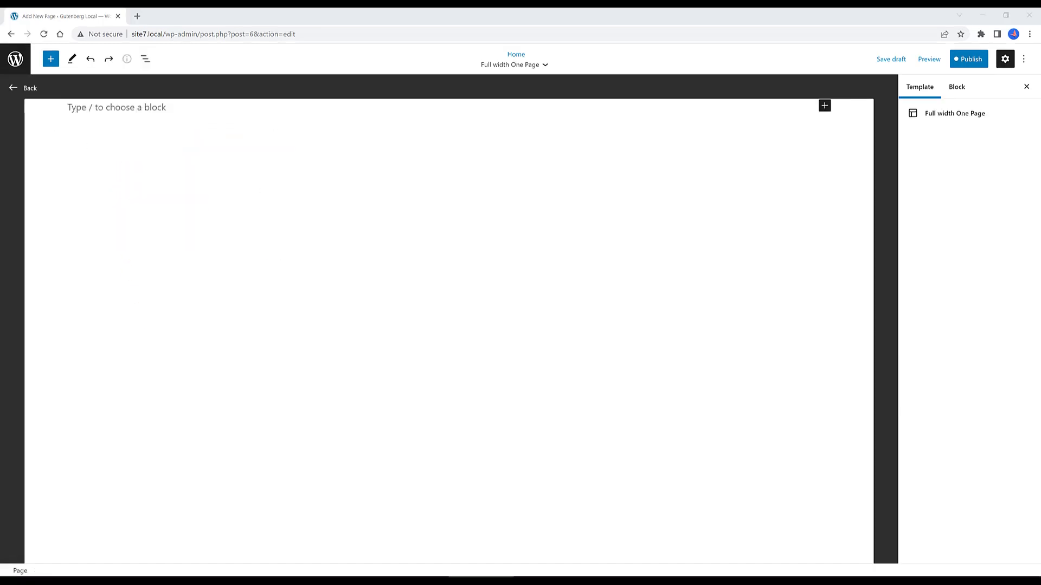
{"action": "left_click", "coordinate": [49, 58]}
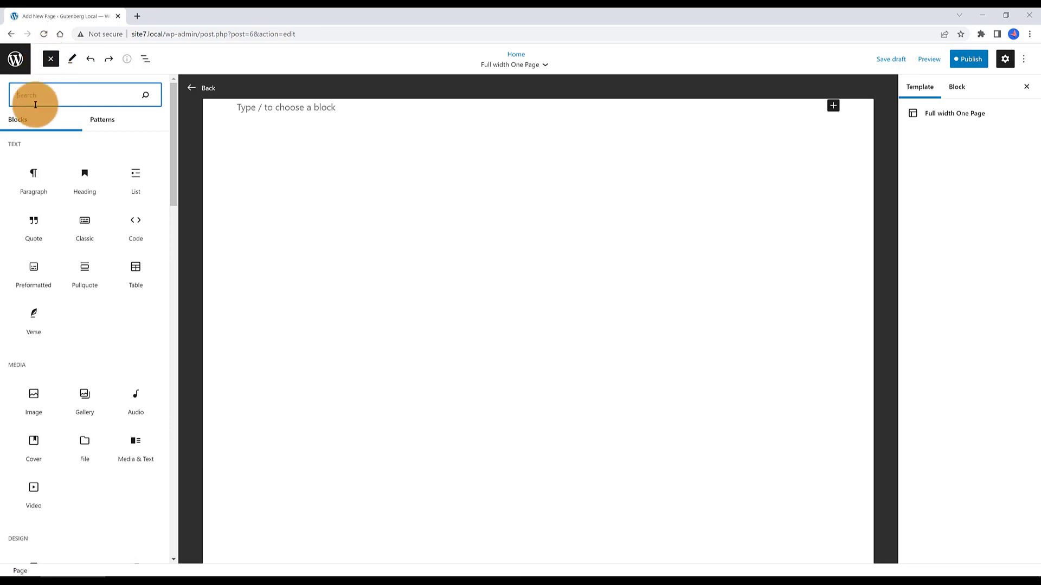
Browse the Footers and Pages categories in the inserter's Patterns tab.
{"action": "left_click", "coordinate": [103, 121]}
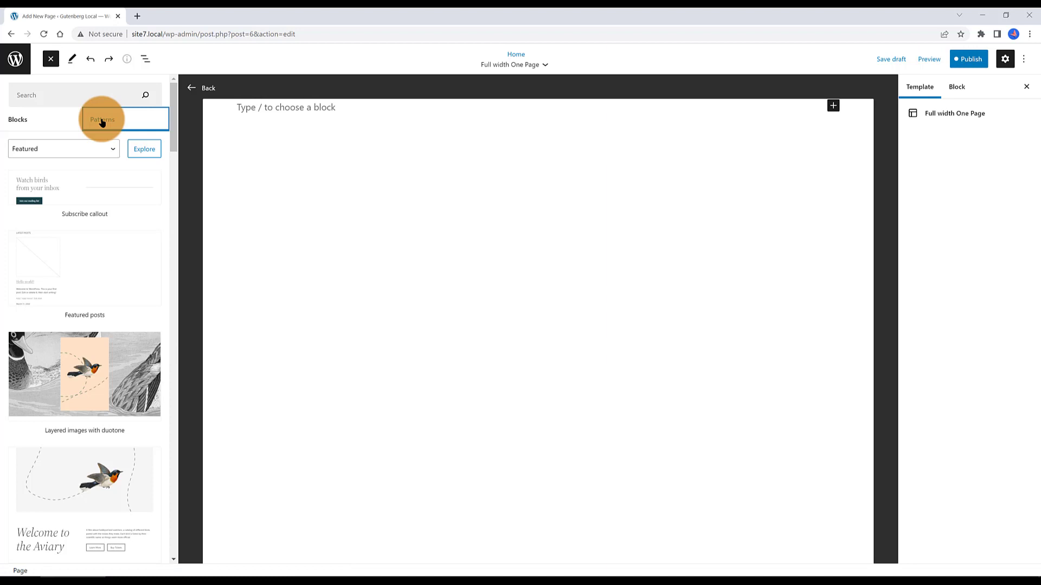
{"action": "left_click", "coordinate": [105, 149]}
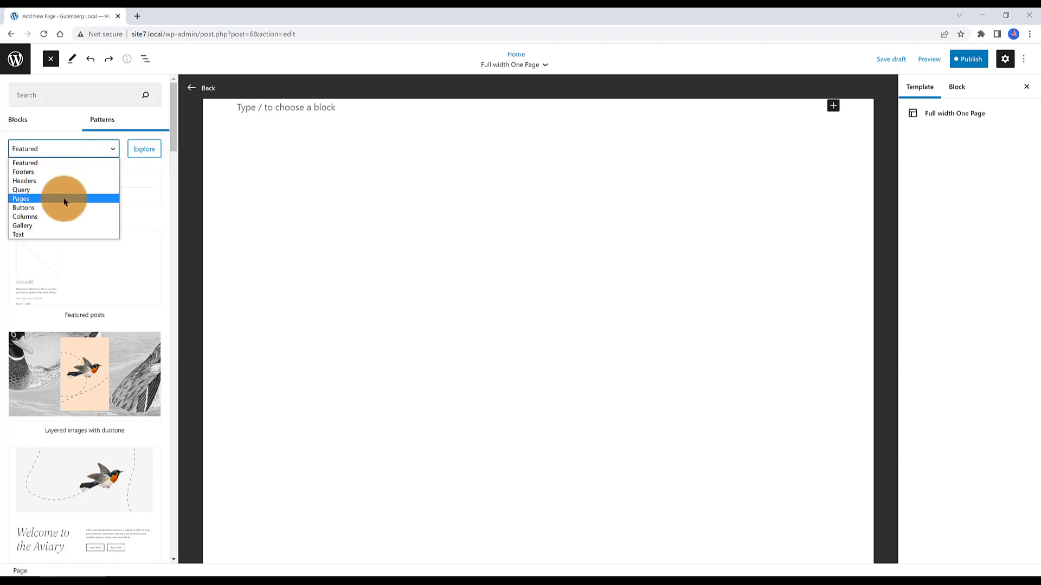
{"action": "left_click", "coordinate": [48, 172]}
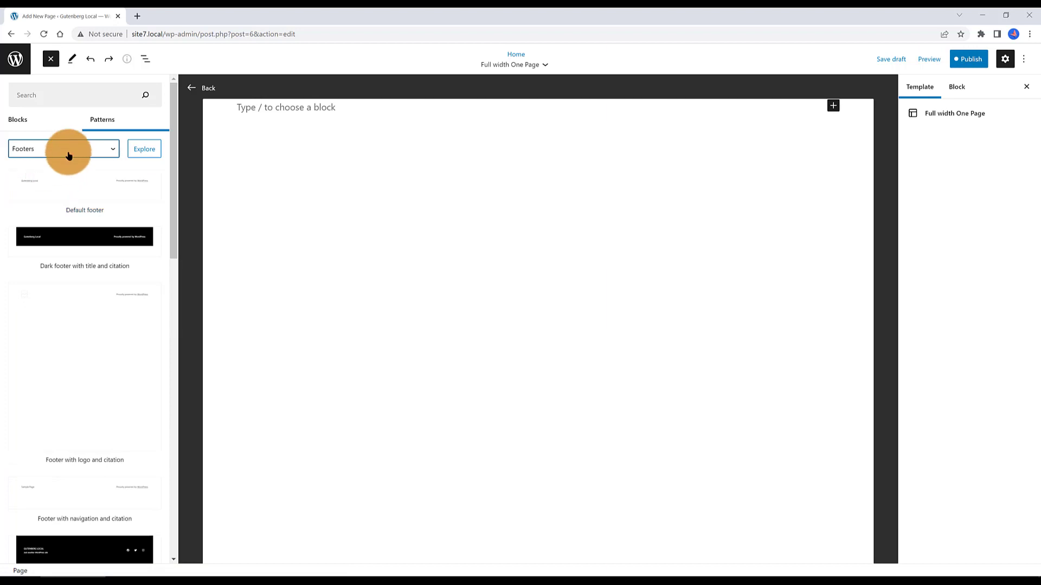
{"action": "scroll", "coordinate": [68, 241], "scroll_direction": "down", "scroll_amount": 4}
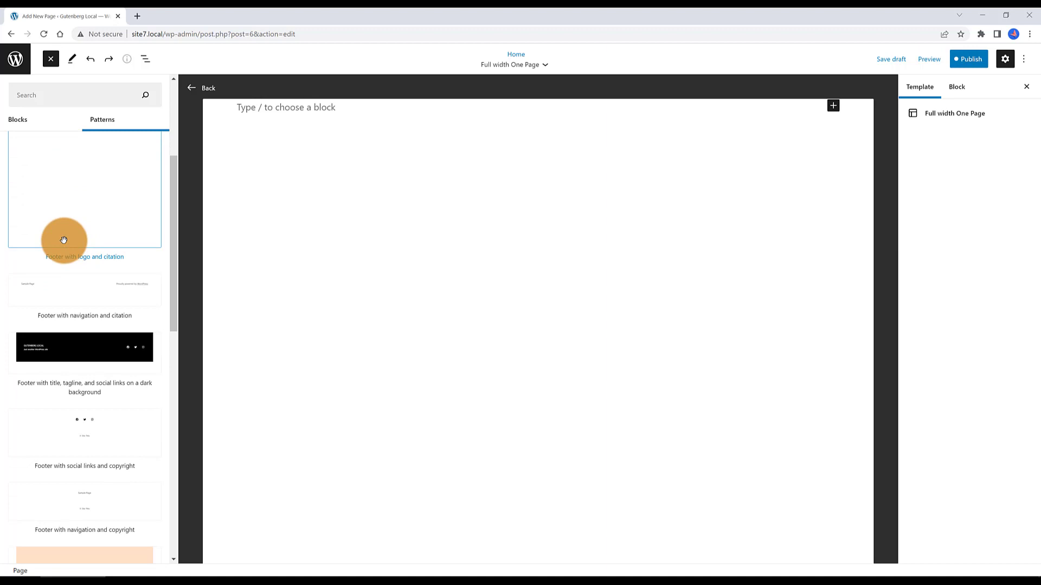
{"action": "scroll", "coordinate": [68, 236], "scroll_direction": "up", "scroll_amount": 2}
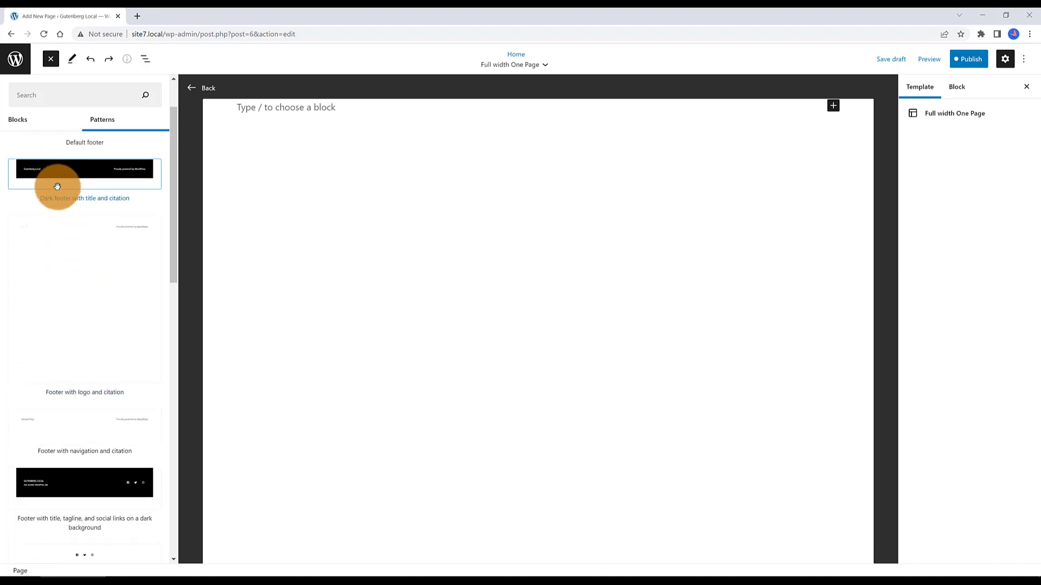
{"action": "scroll", "coordinate": [59, 194], "scroll_direction": "up", "scroll_amount": 1}
{"action": "left_click", "coordinate": [64, 149]}
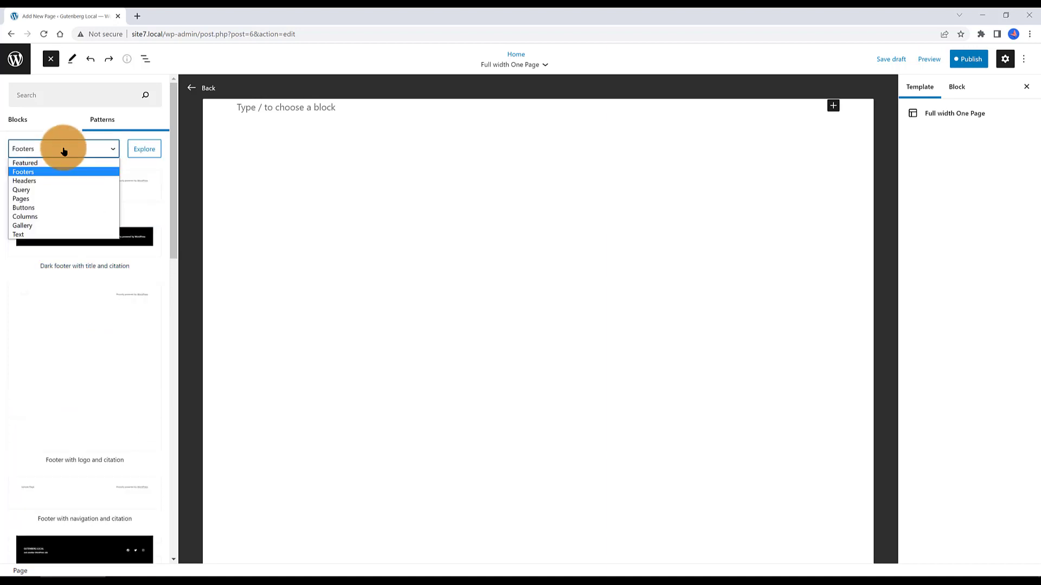
{"action": "left_click", "coordinate": [44, 198]}
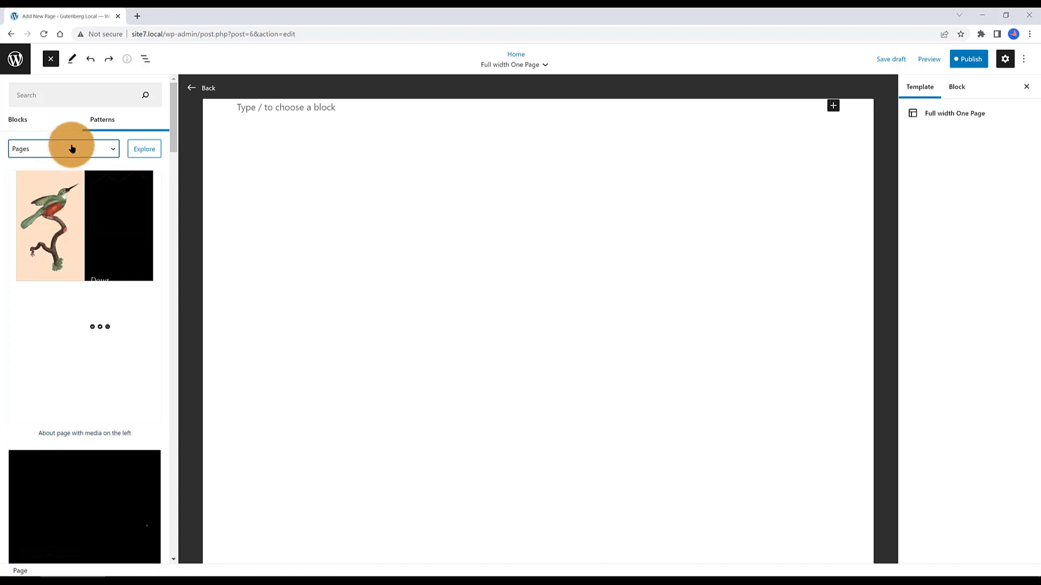
{"action": "scroll", "coordinate": [89, 235], "scroll_direction": "down", "scroll_amount": 7}
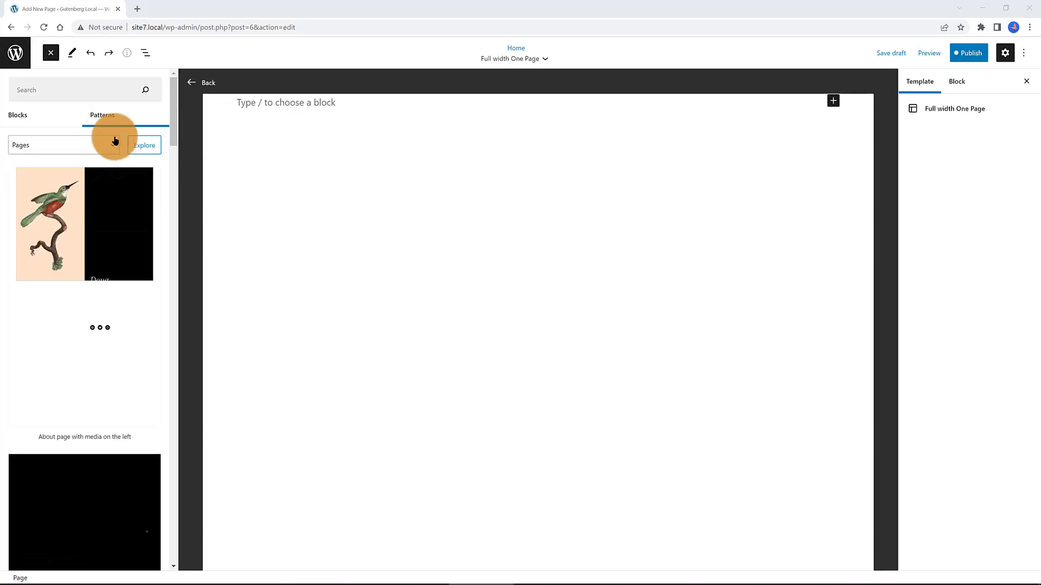
Insert the 'Wide image with introduction and buttons' pattern from the Featured category.
{"action": "left_click", "coordinate": [83, 144]}
{"action": "left_click", "coordinate": [51, 160]}
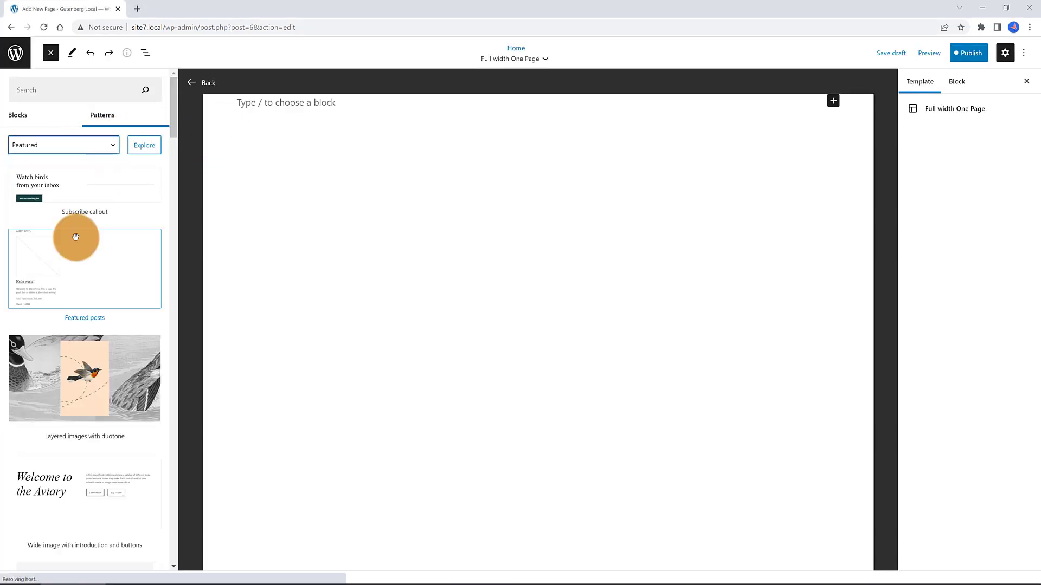
{"action": "scroll", "coordinate": [74, 234], "scroll_direction": "down", "scroll_amount": 1}
{"action": "scroll", "coordinate": [73, 231], "scroll_direction": "down", "scroll_amount": 2}
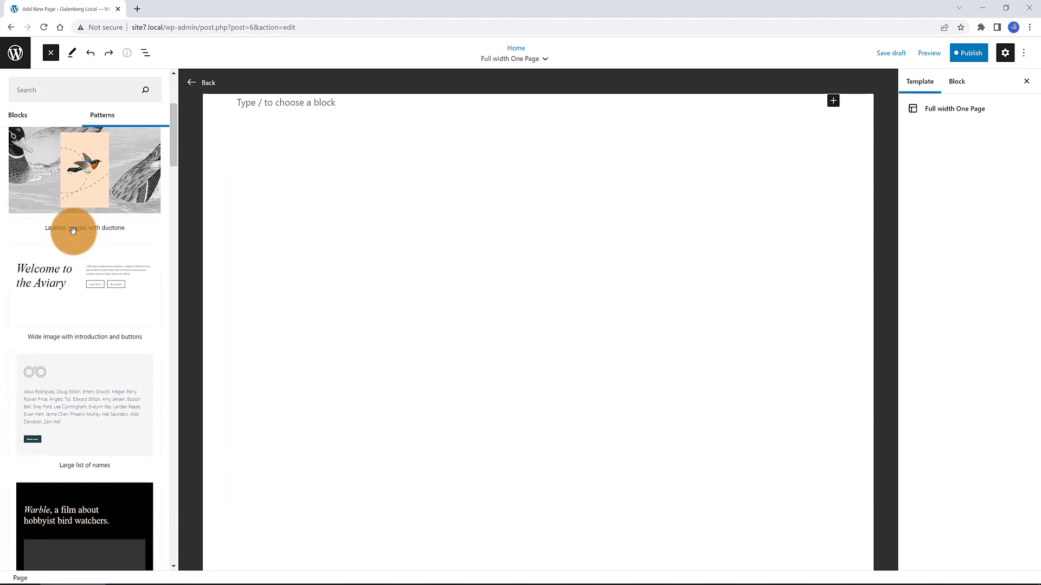
{"action": "scroll", "coordinate": [75, 233], "scroll_direction": "down", "scroll_amount": 2}
{"action": "scroll", "coordinate": [75, 235], "scroll_direction": "down", "scroll_amount": 3}
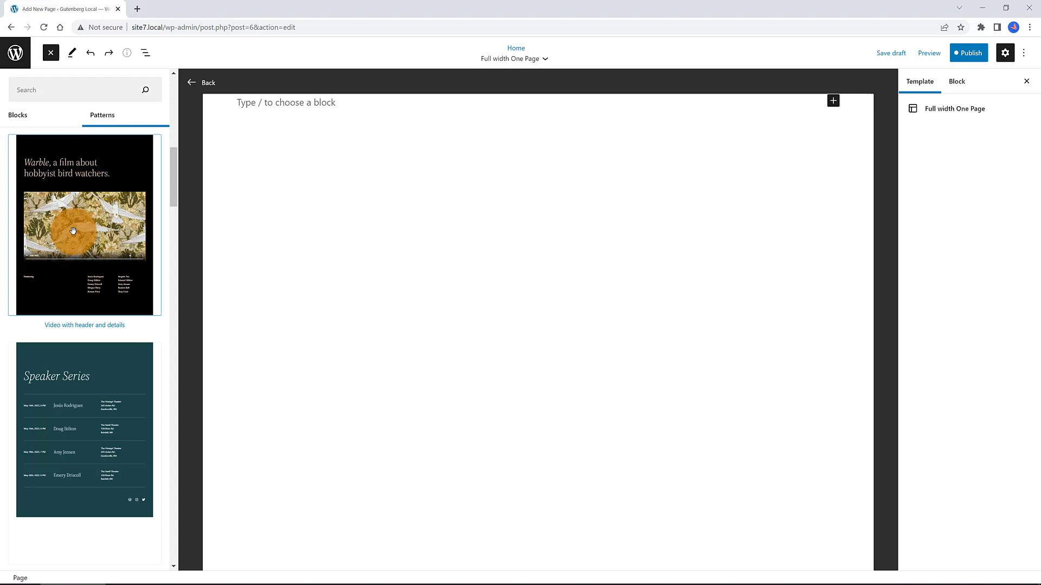
{"action": "scroll", "coordinate": [73, 231], "scroll_direction": "down", "scroll_amount": 4}
{"action": "scroll", "coordinate": [75, 233], "scroll_direction": "down", "scroll_amount": 4}
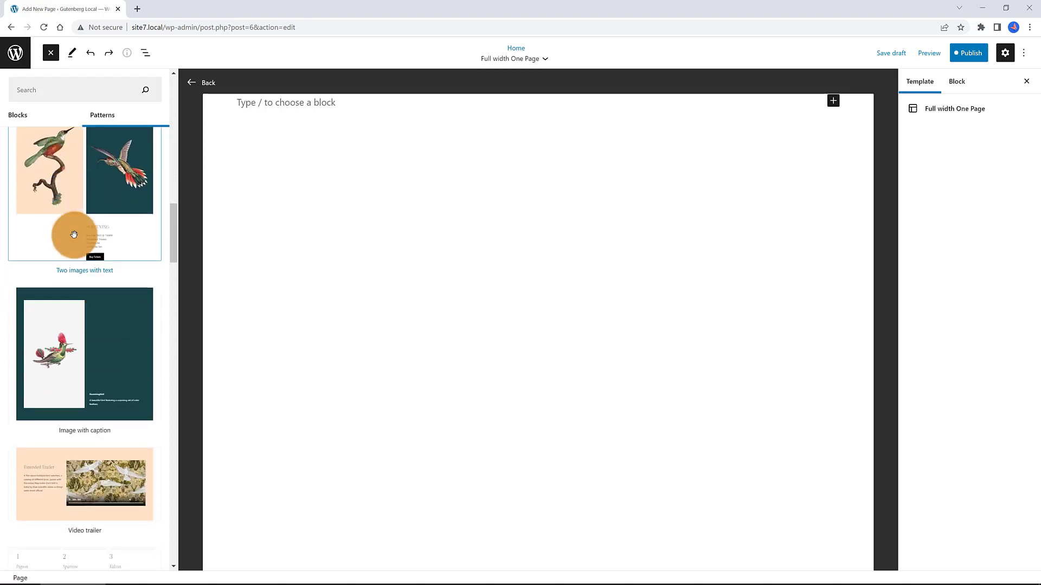
{"action": "scroll", "coordinate": [75, 234], "scroll_direction": "down", "scroll_amount": 9}
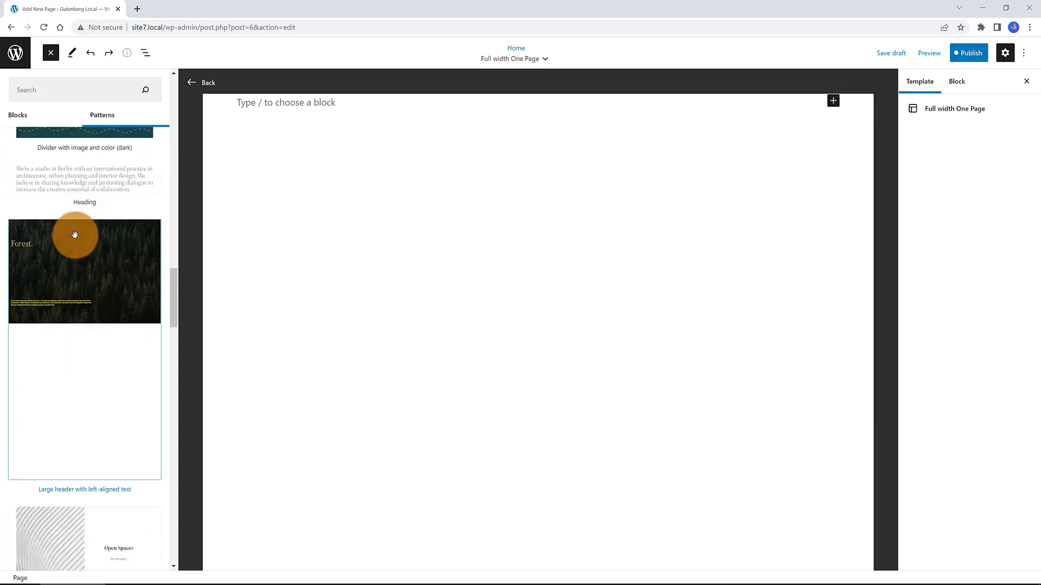
{"action": "scroll", "coordinate": [76, 234], "scroll_direction": "up", "scroll_amount": 6}
{"action": "left_click", "coordinate": [69, 233]}
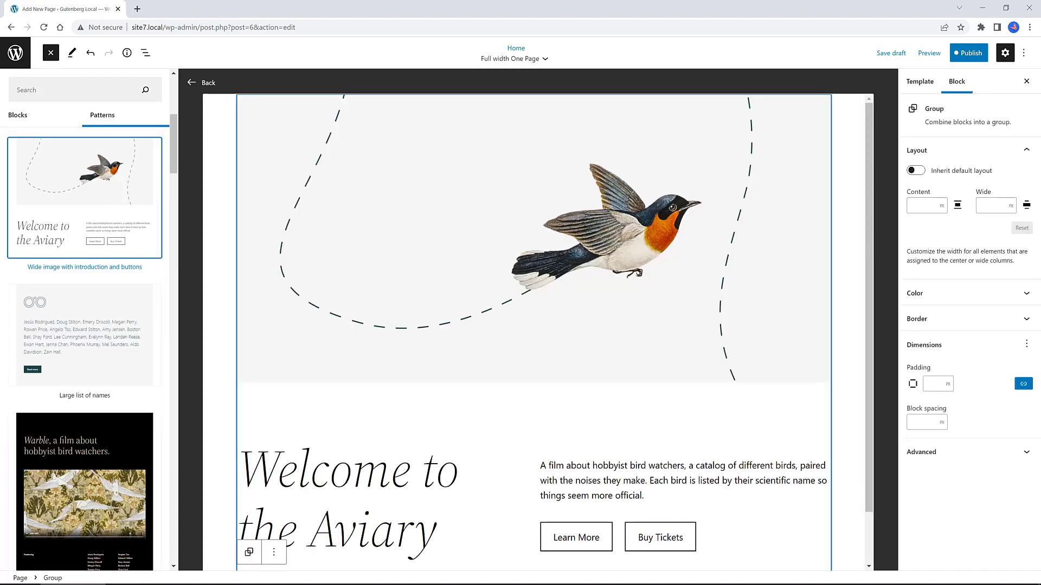
Set the Aviary group's Dimensions padding to 1 px.
{"action": "left_click", "coordinate": [949, 387]}
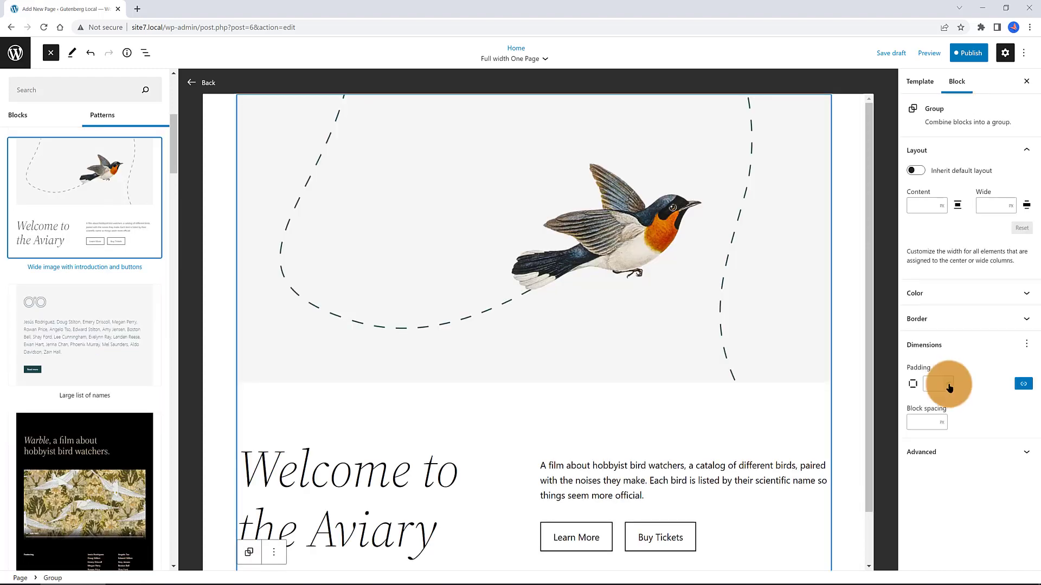
{"action": "left_click", "coordinate": [949, 387]}
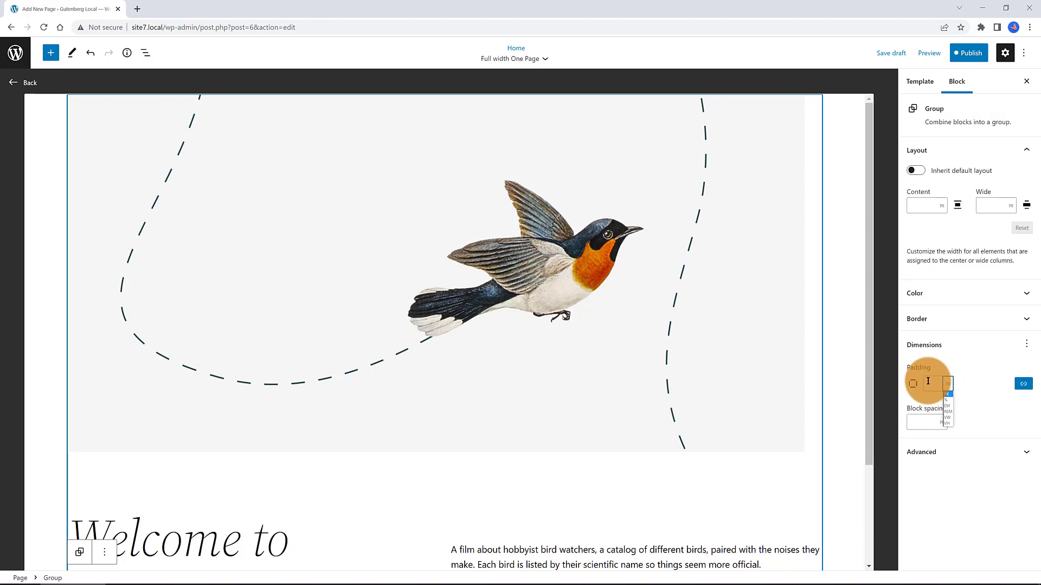
{"action": "left_click", "coordinate": [931, 383]}
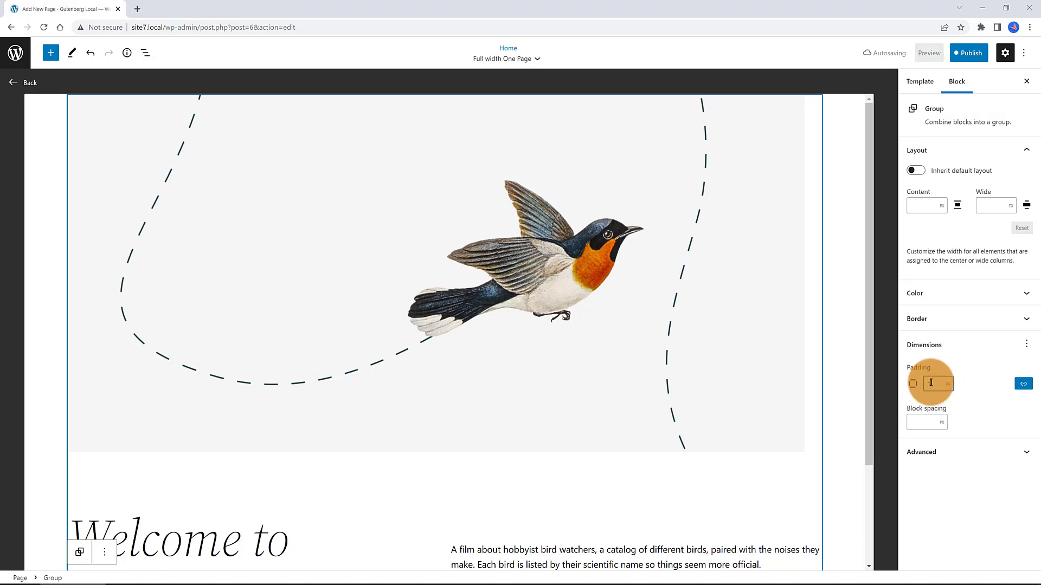
{"action": "type", "text": "1"}
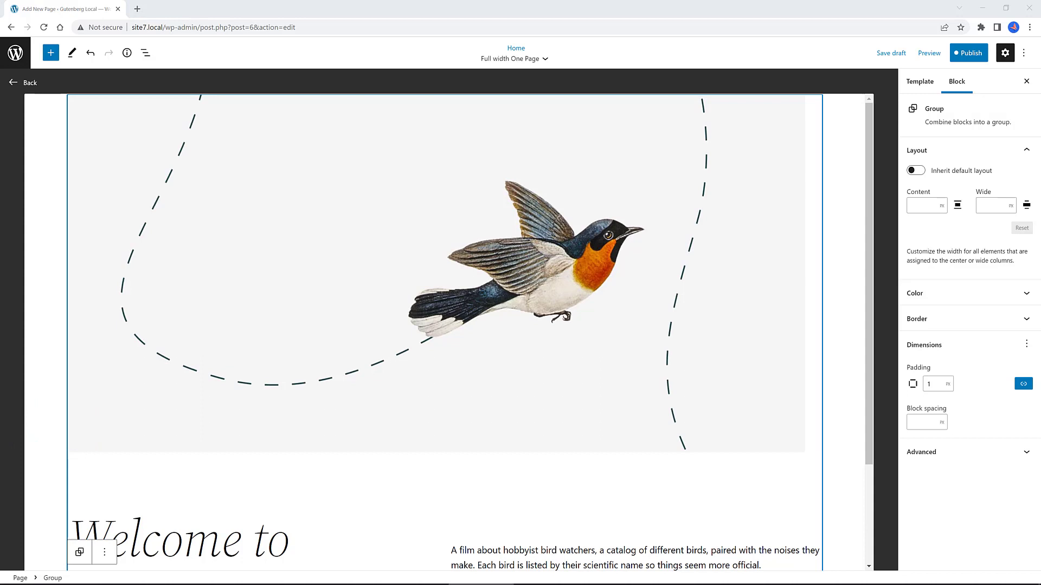
{"action": "scroll", "coordinate": [813, 559], "scroll_direction": "down", "scroll_amount": 2}
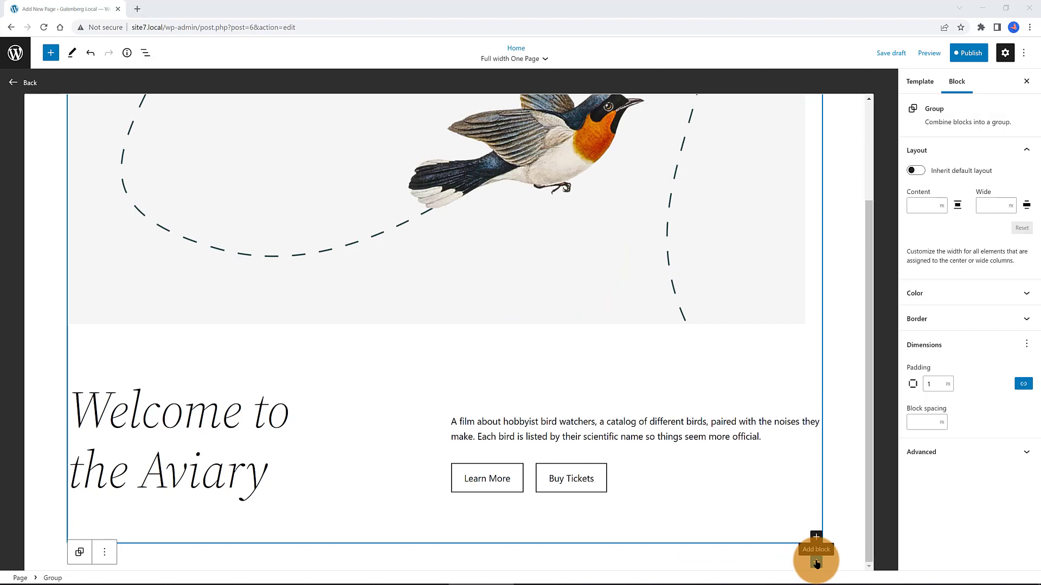
Add a heading reading 'About' directly below the Welcome to the Aviary section.
{"action": "left_click", "coordinate": [816, 563]}
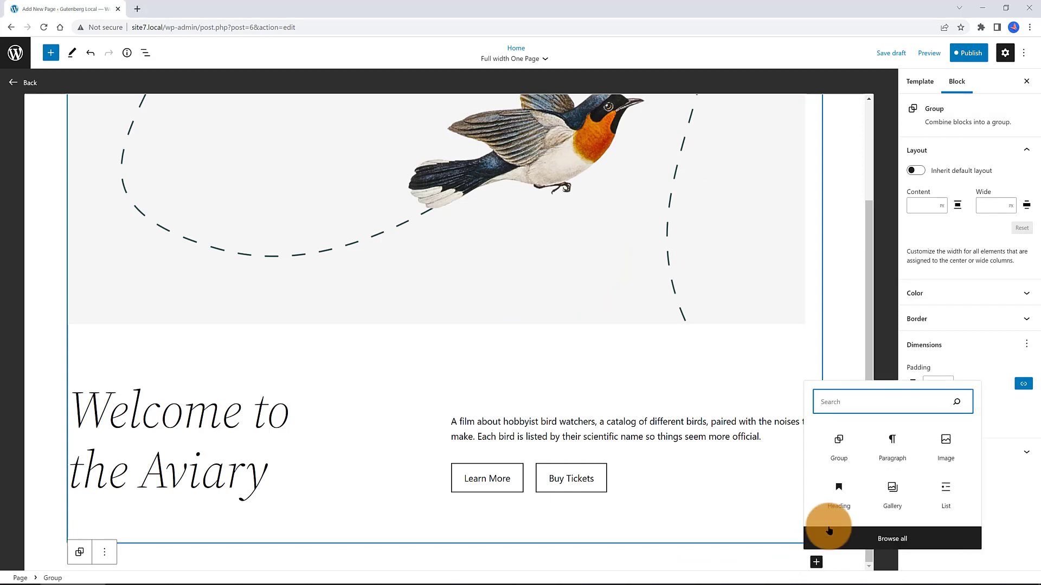
{"action": "left_click", "coordinate": [839, 501]}
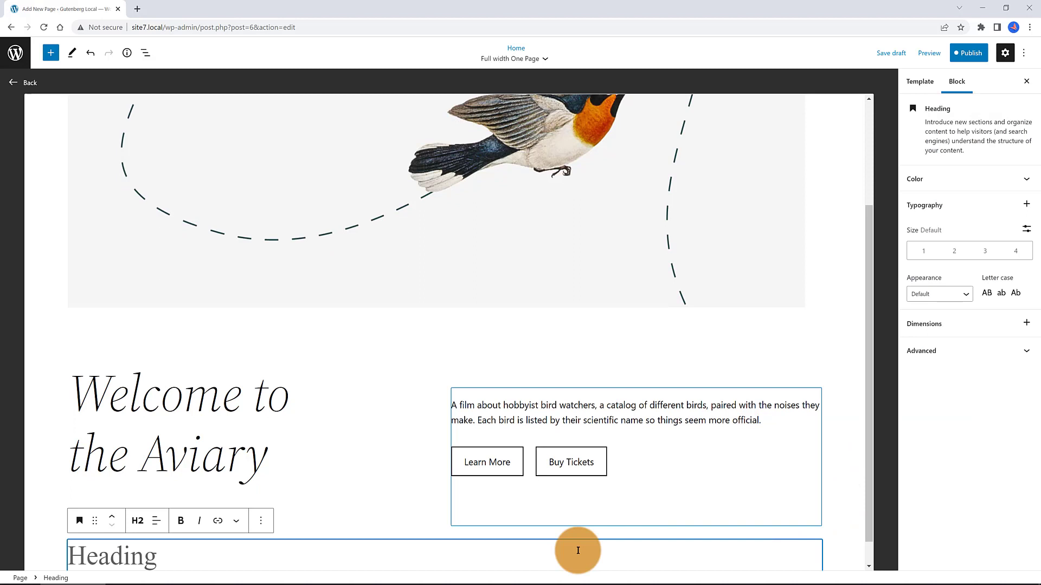
{"action": "type", "text": "About"}
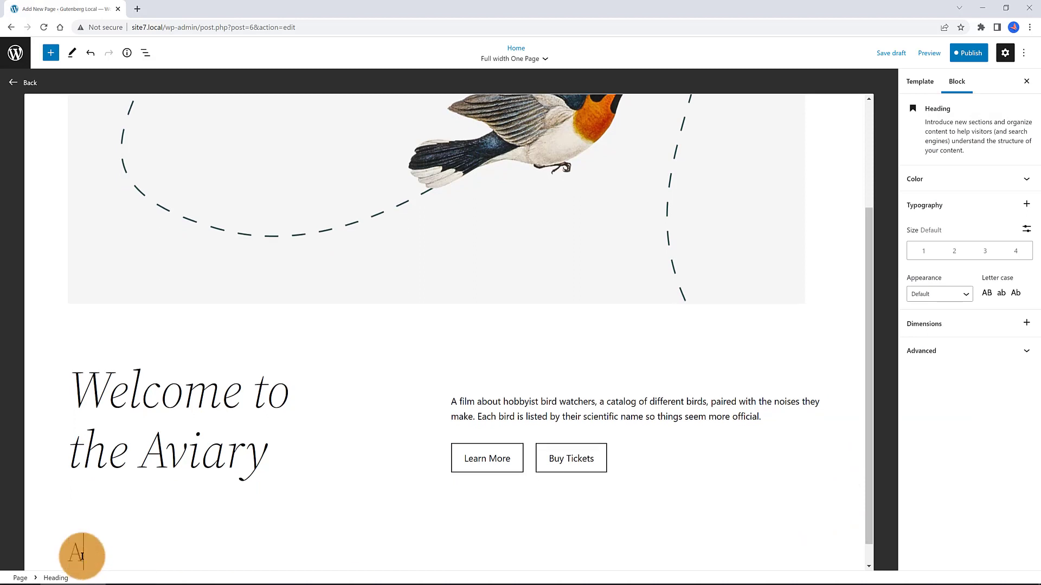
{"action": "left_click", "coordinate": [81, 556]}
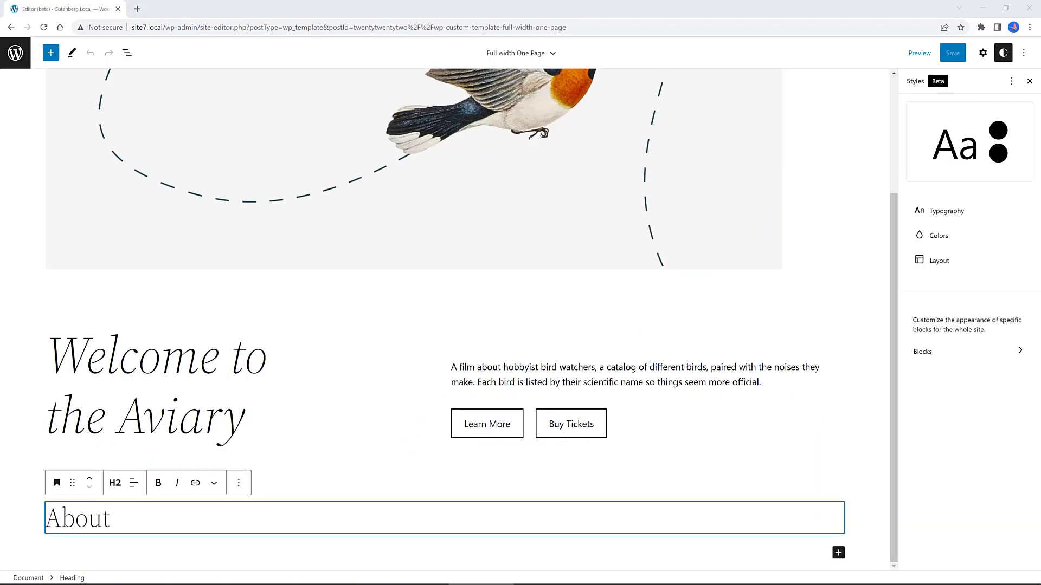
Check the body text font families in Styles > Typography > Text: Default, System Font, Source Serif Pro.
{"action": "left_click", "coordinate": [949, 211]}
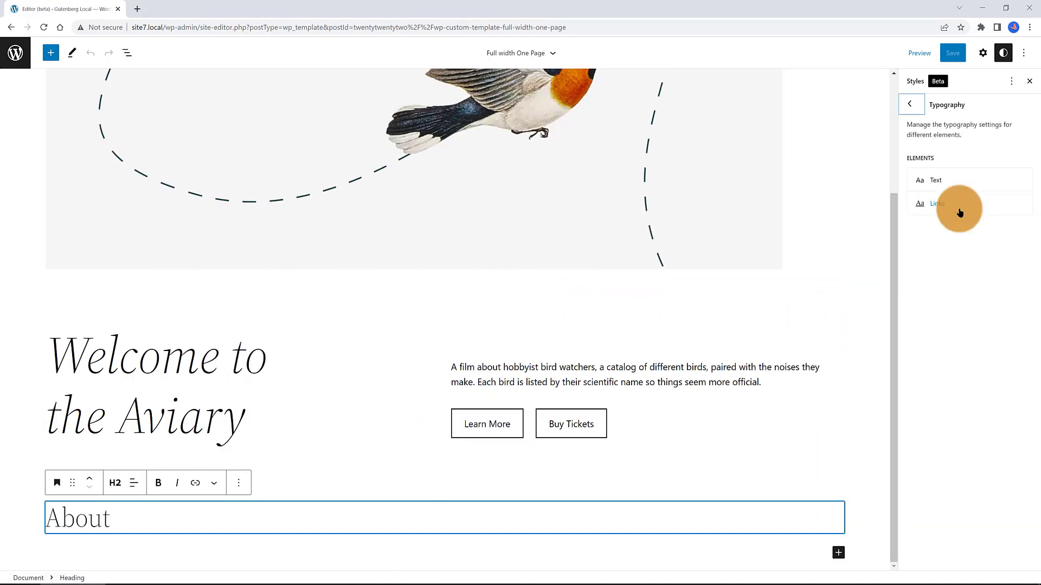
{"action": "left_click", "coordinate": [946, 183]}
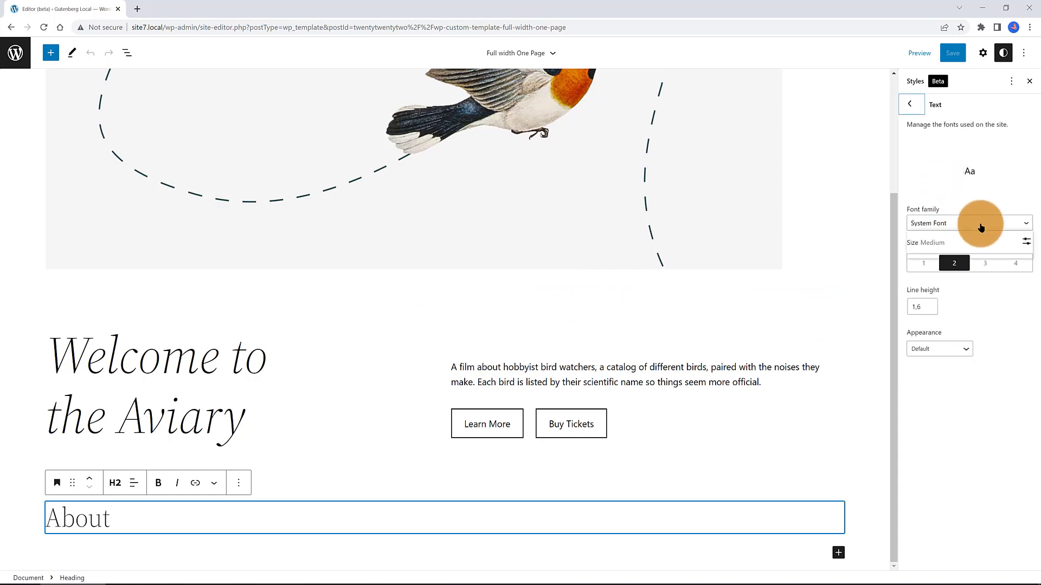
{"action": "left_click", "coordinate": [977, 223]}
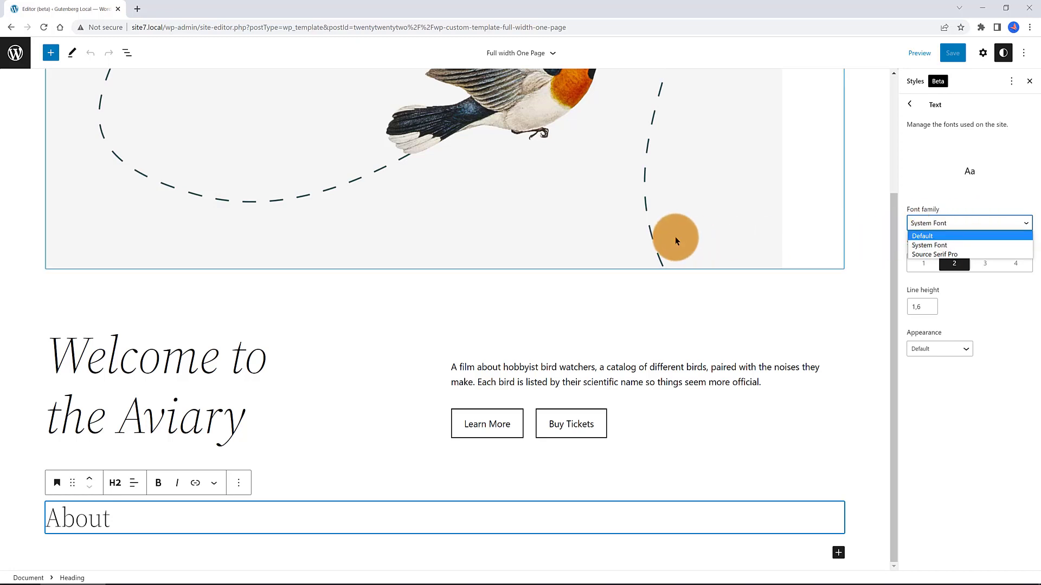
Leave the site editor, search Plugins > Add New for Twentig, and install it.
{"action": "left_click", "coordinate": [15, 53]}
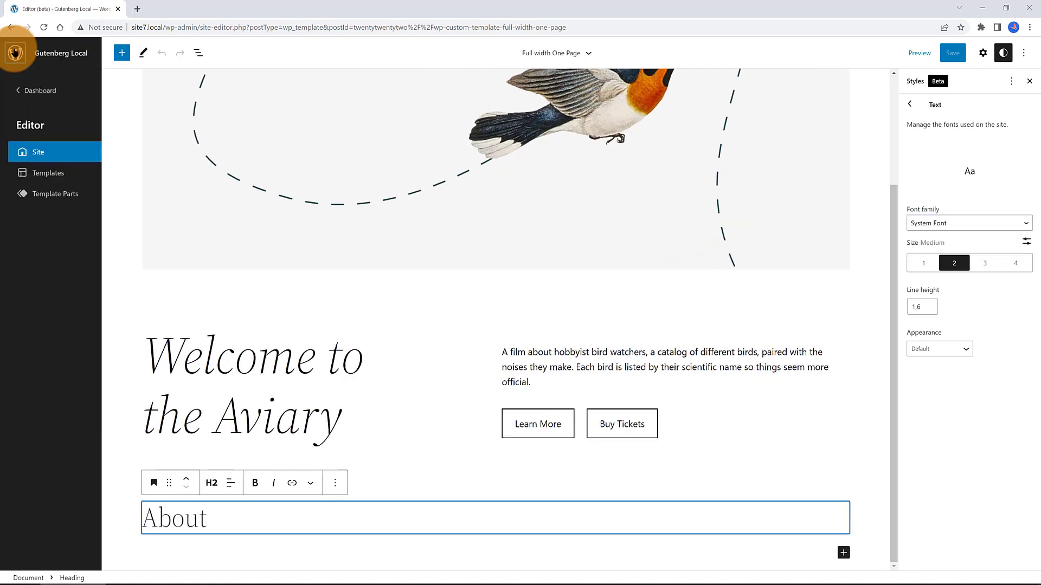
{"action": "left_click", "coordinate": [21, 89]}
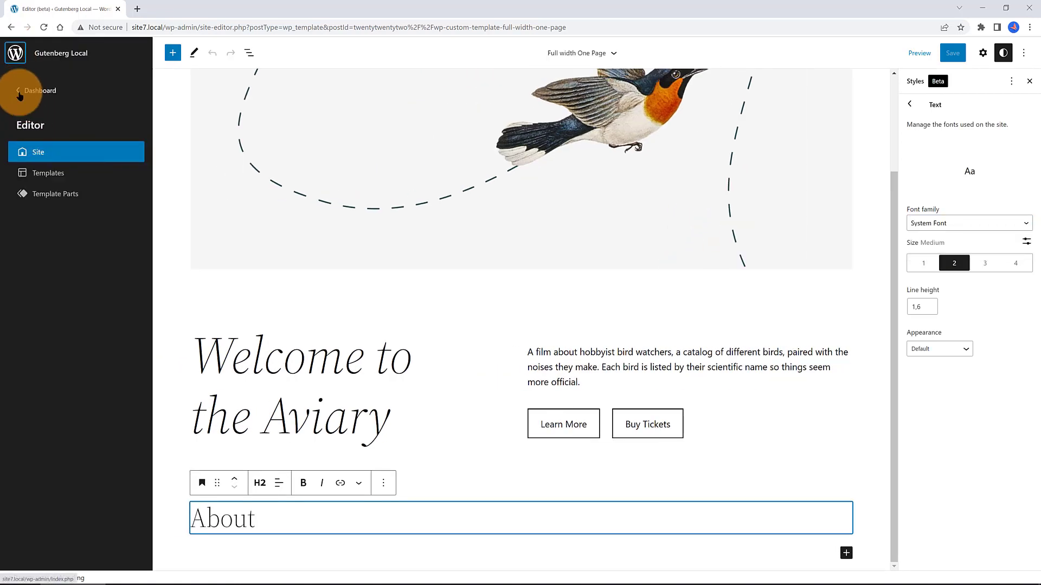
{"action": "mouse_move", "coordinate": [32, 224]}
{"action": "left_click", "coordinate": [109, 244]}
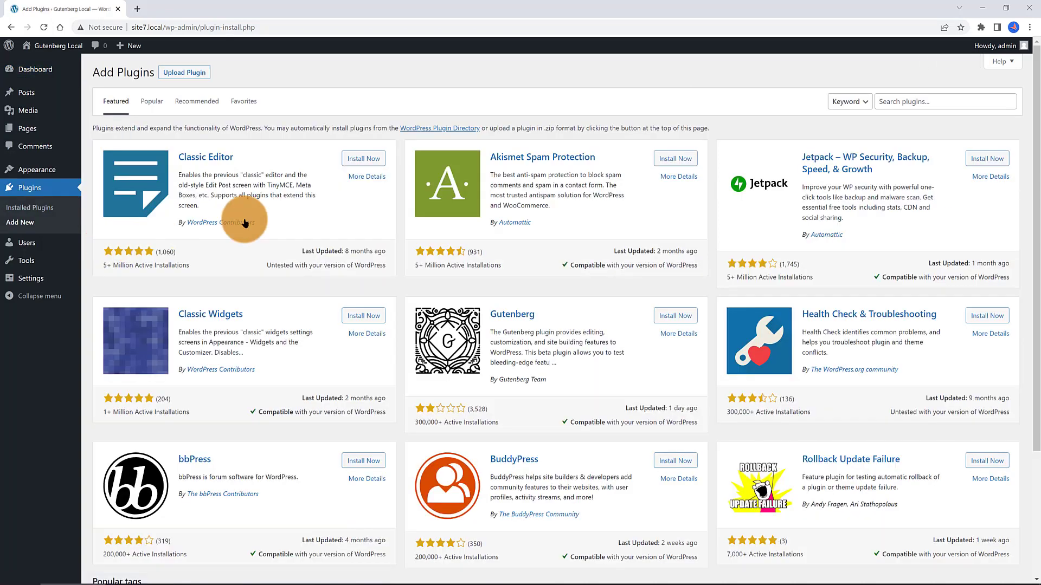
{"action": "left_click", "coordinate": [894, 103]}
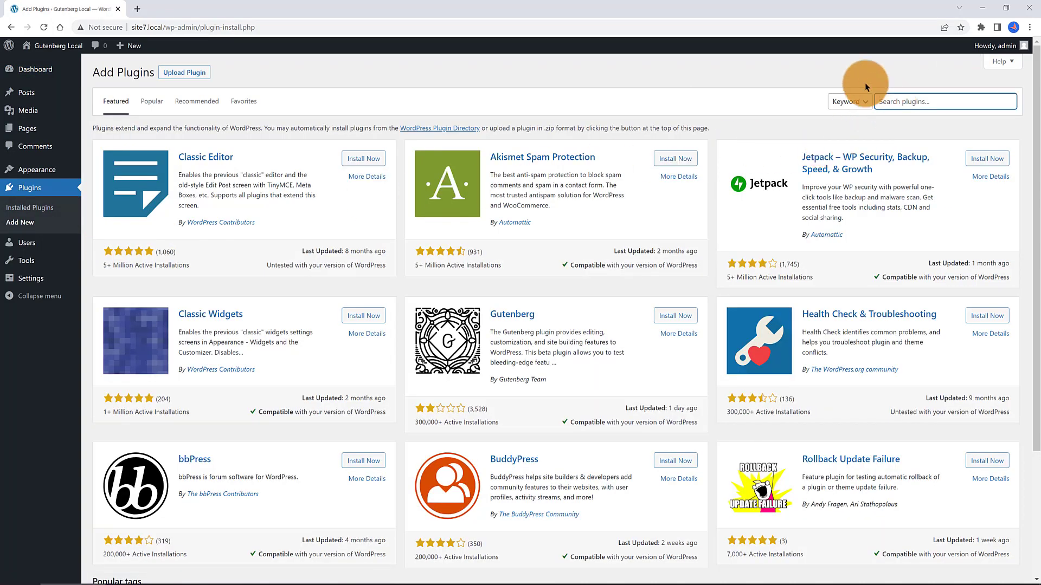
{"action": "type", "text": "lwentig"}
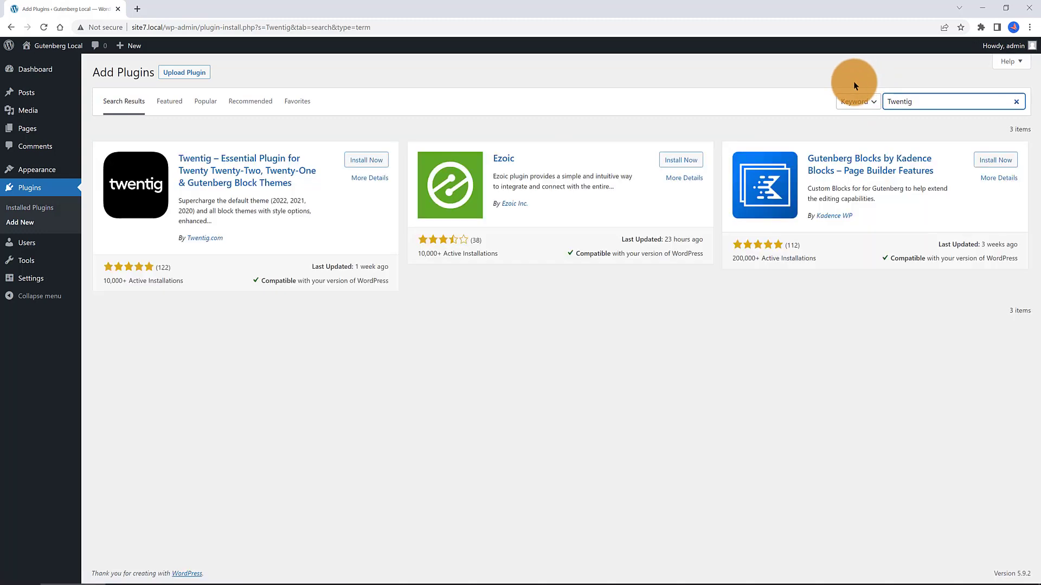
{"action": "left_click", "coordinate": [366, 161]}
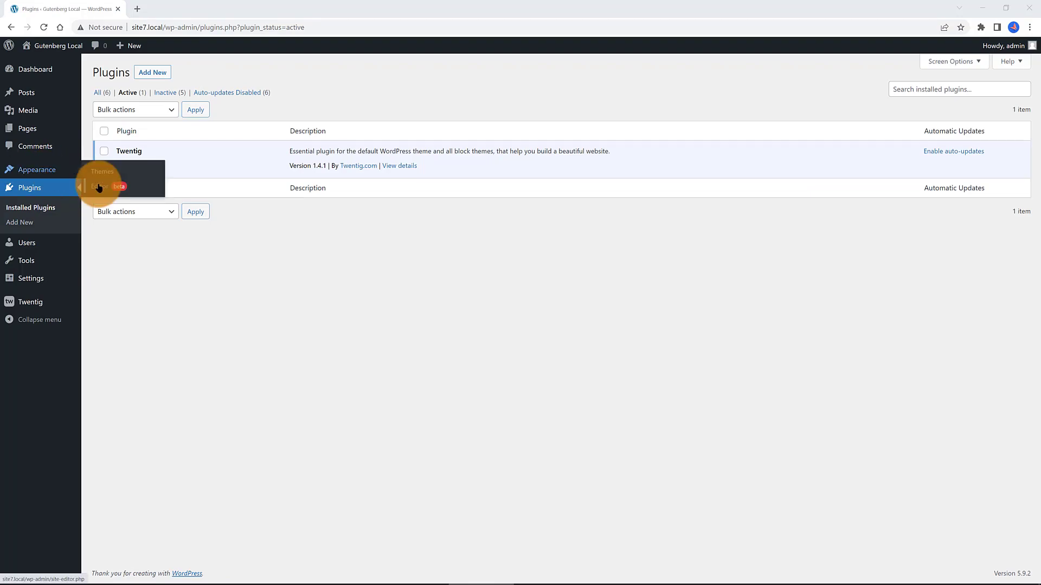
Reopen the Full width One Page template from the site editor's Templates list.
{"action": "left_click", "coordinate": [93, 184]}
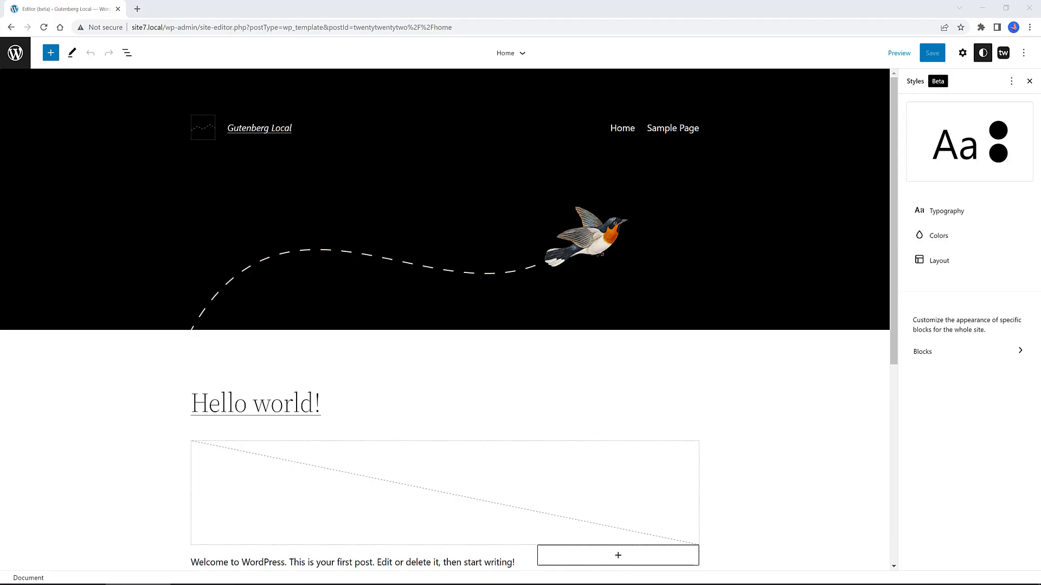
{"action": "left_click", "coordinate": [15, 53]}
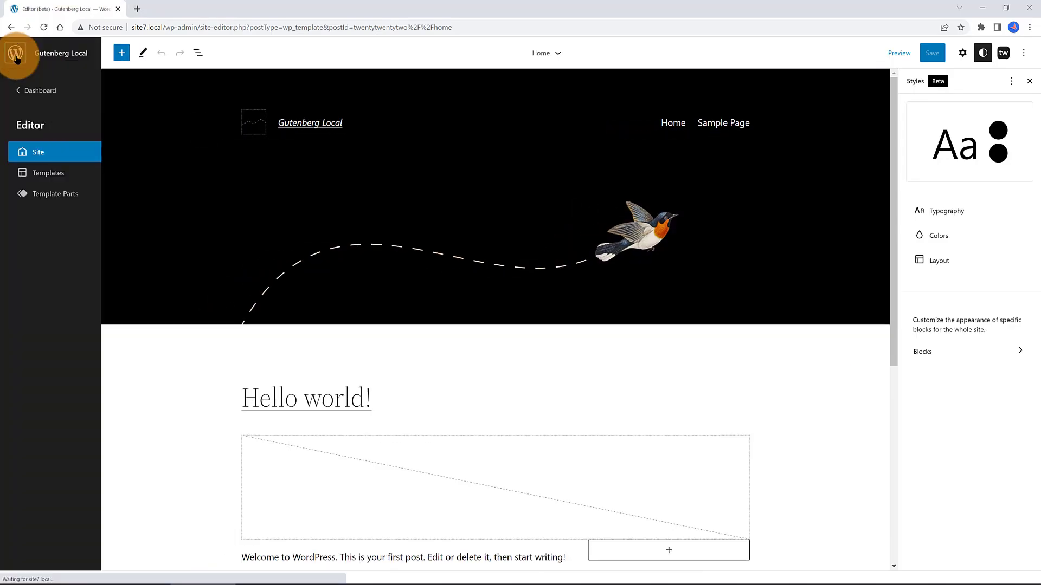
{"action": "left_click", "coordinate": [33, 179]}
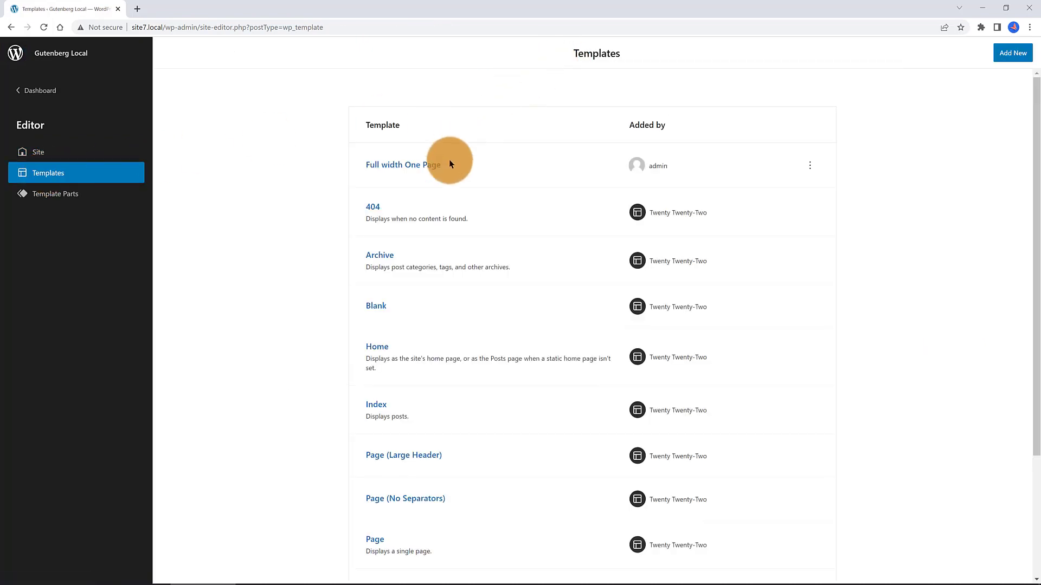
{"action": "left_click", "coordinate": [419, 167]}
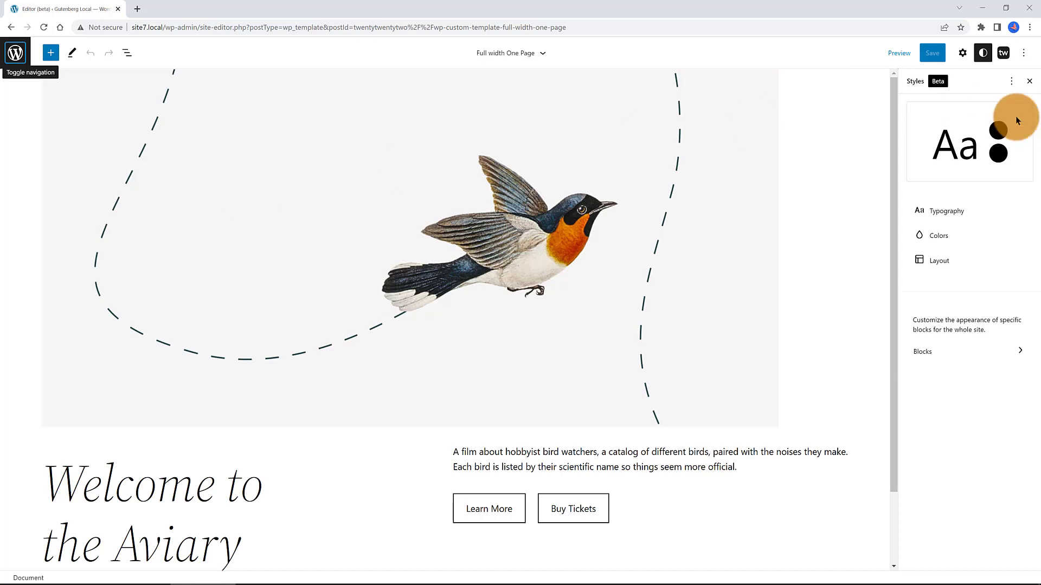
Choose Lora from the expanded body text font family list in Styles > Typography > Text.
{"action": "left_click", "coordinate": [956, 211]}
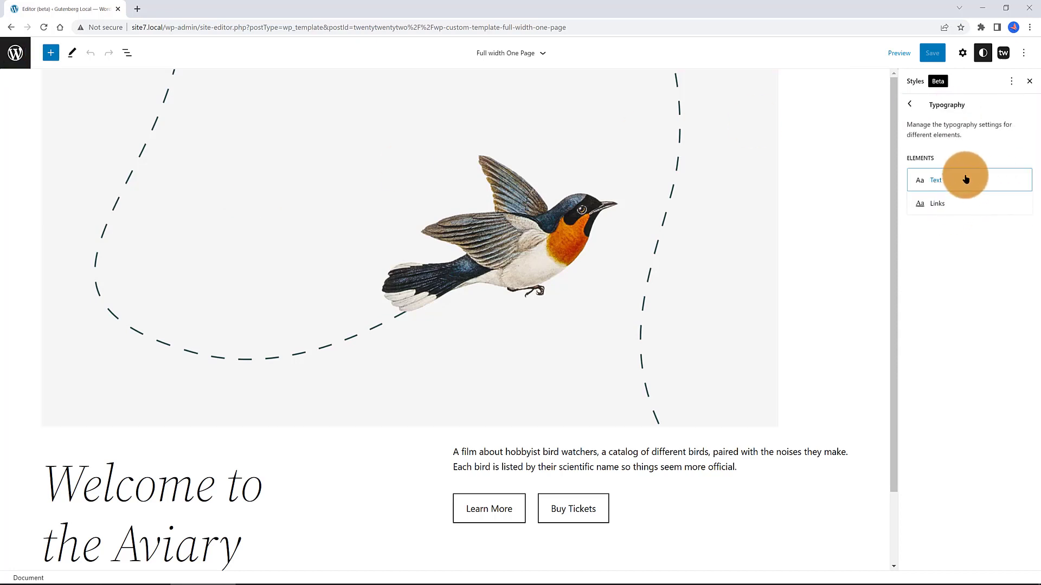
{"action": "left_click", "coordinate": [965, 179]}
{"action": "left_click", "coordinate": [967, 222]}
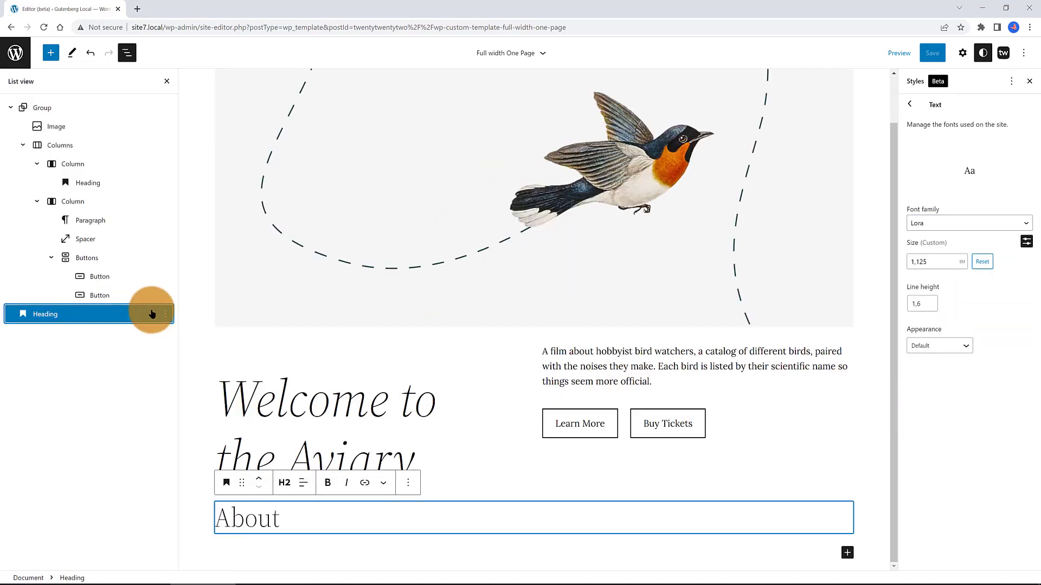
{"action": "left_click", "coordinate": [162, 314]}
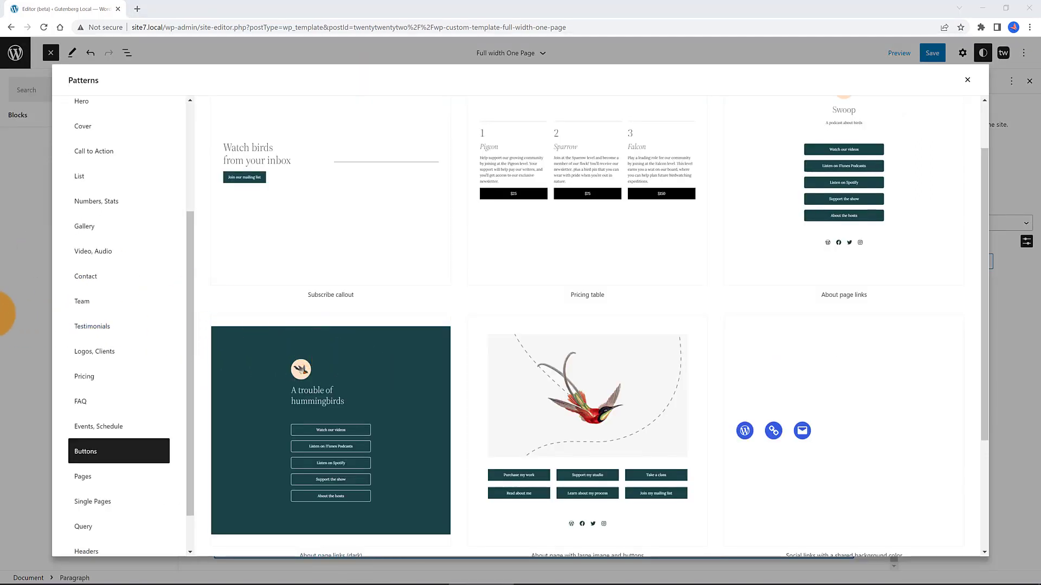
Insert the 'About page with large image and buttons' pattern beneath the About heading.
{"action": "left_click", "coordinate": [592, 400]}
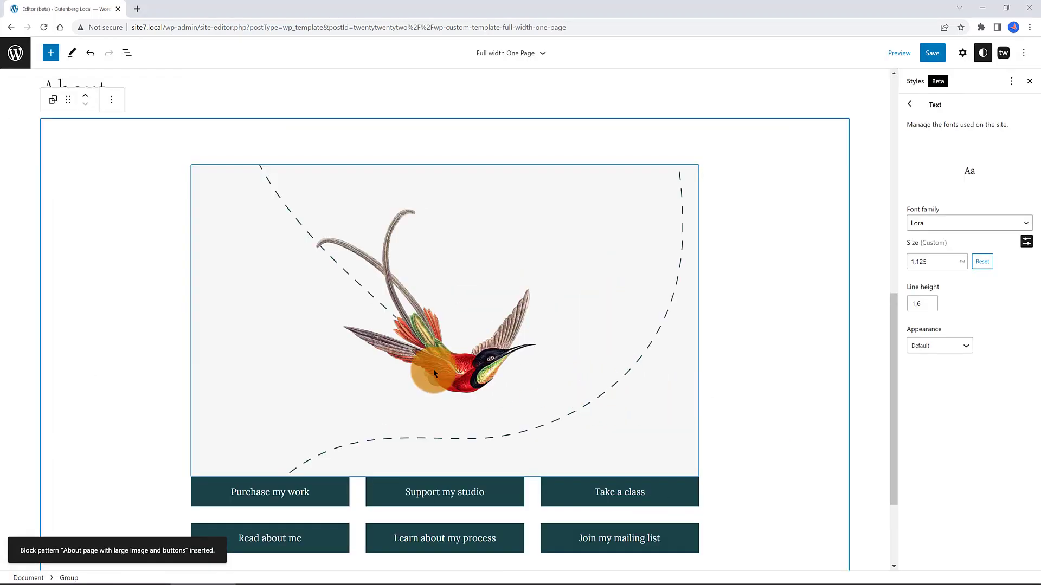
{"action": "scroll", "coordinate": [434, 368], "scroll_direction": "down", "scroll_amount": 2}
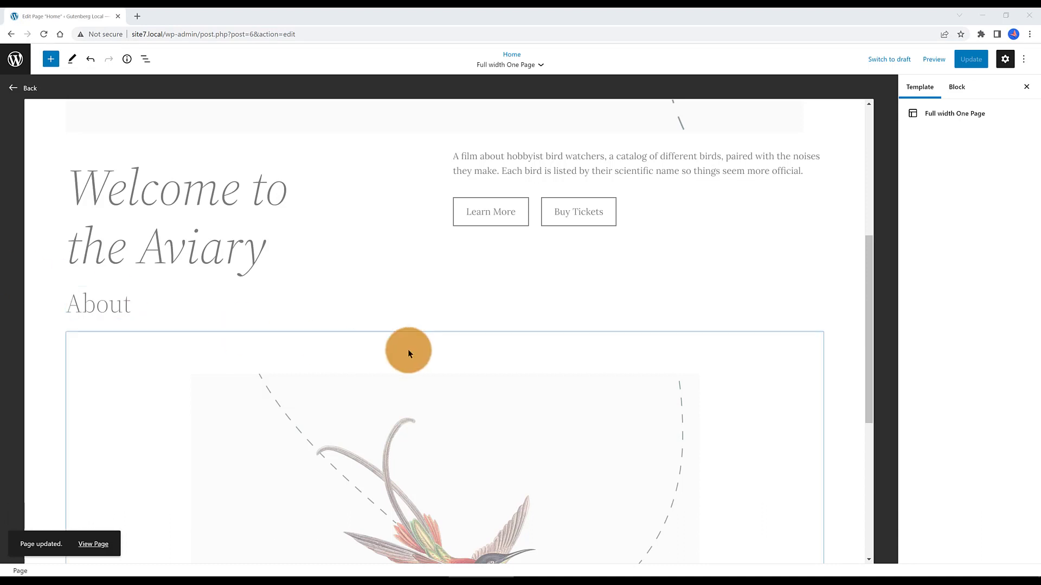
Insert a 100 px Spacer block between the Welcome to the Aviary section and the About heading.
{"action": "mouse_move", "coordinate": [383, 281]}
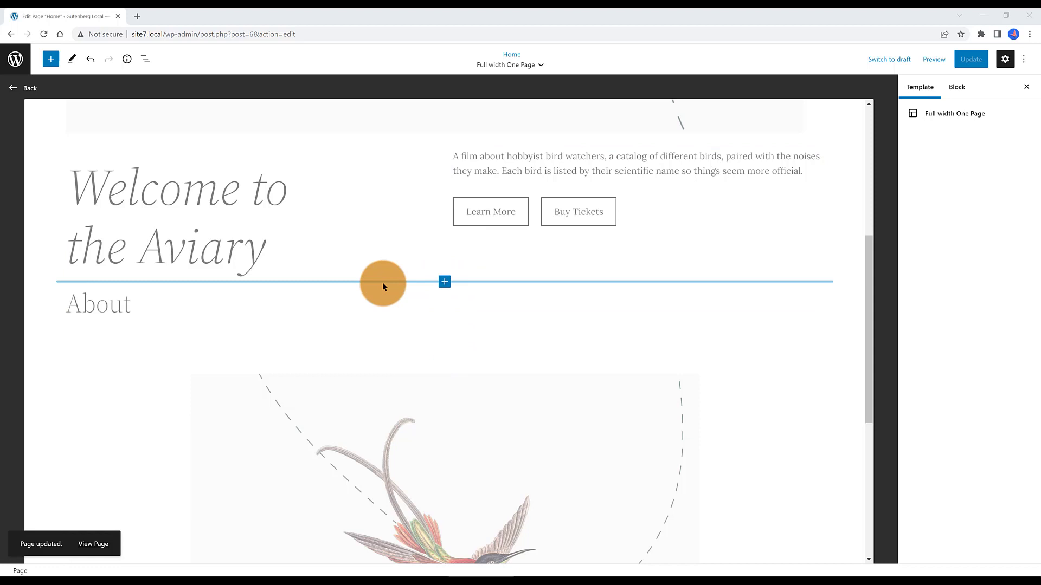
{"action": "left_click", "coordinate": [443, 282]}
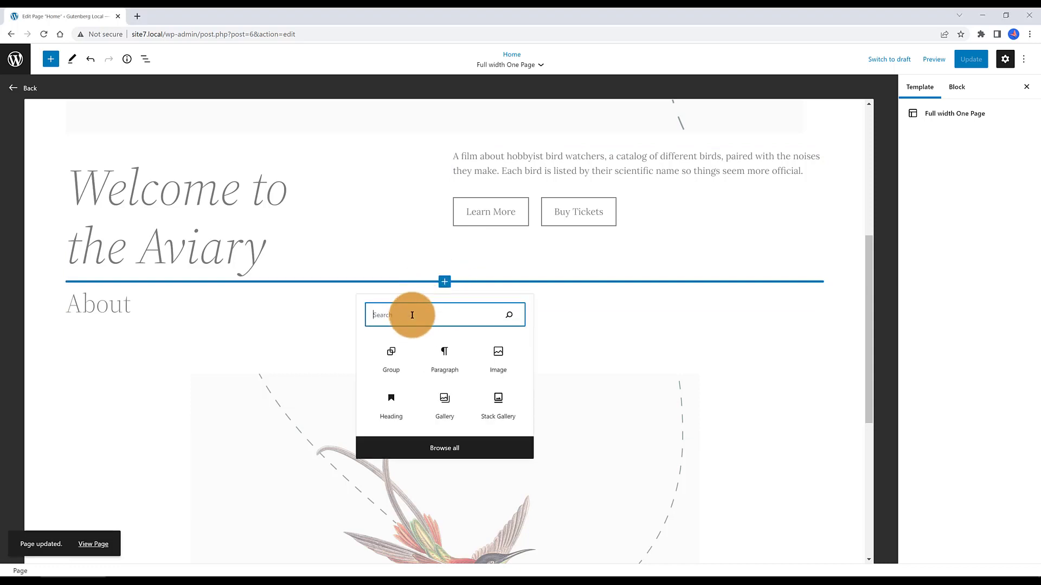
{"action": "type", "text": "sPACER"}
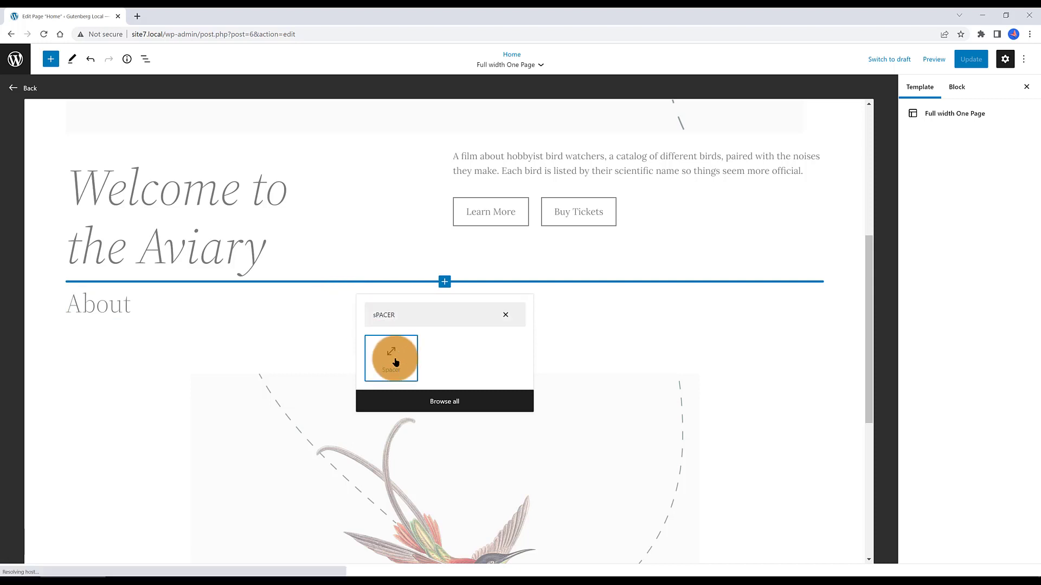
{"action": "left_click", "coordinate": [395, 362]}
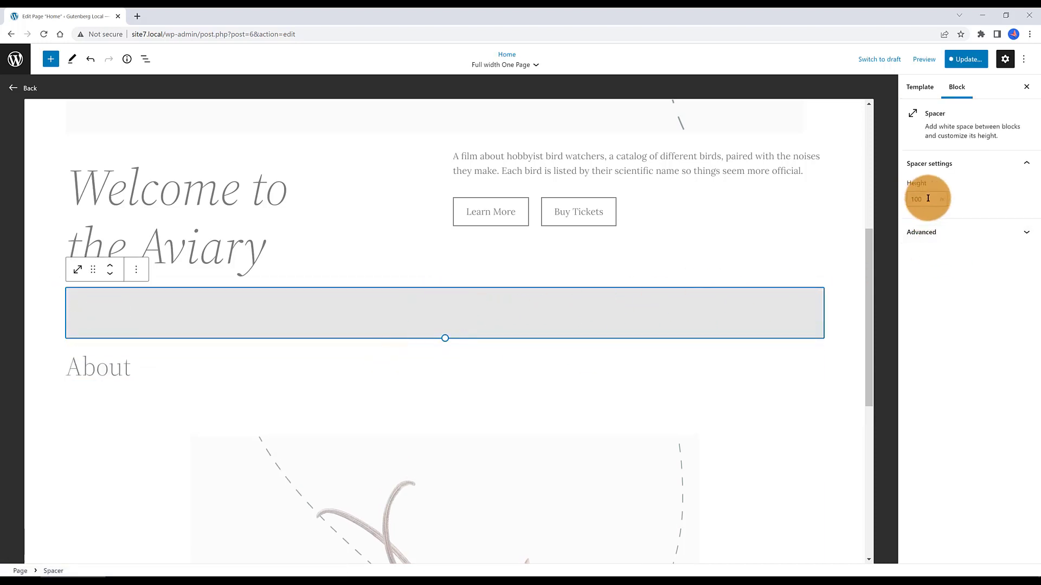
Select the About heading and show the page's block outline in List View.
{"action": "scroll", "coordinate": [397, 379], "scroll_direction": "down", "scroll_amount": 2}
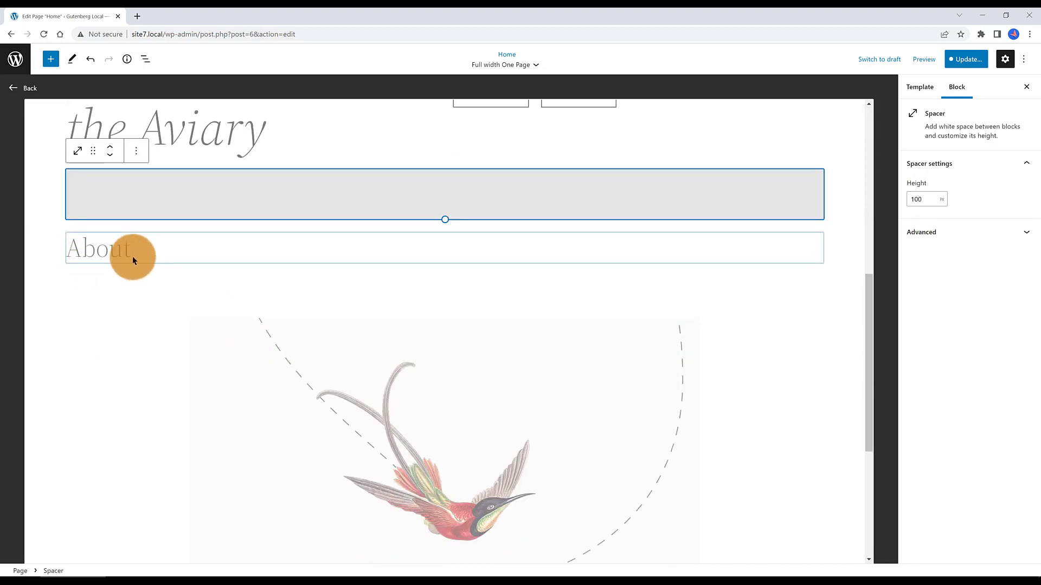
{"action": "left_click", "coordinate": [207, 249]}
{"action": "left_click", "coordinate": [145, 58]}
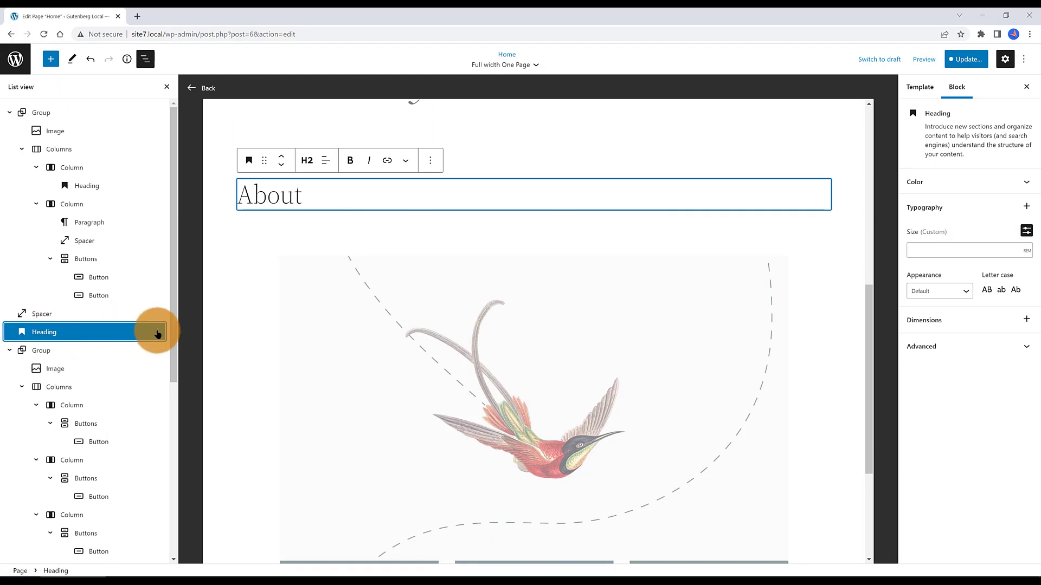
Duplicate the About heading into a 'Services' heading below the About pattern, then view the live page.
{"action": "left_click", "coordinate": [430, 161]}
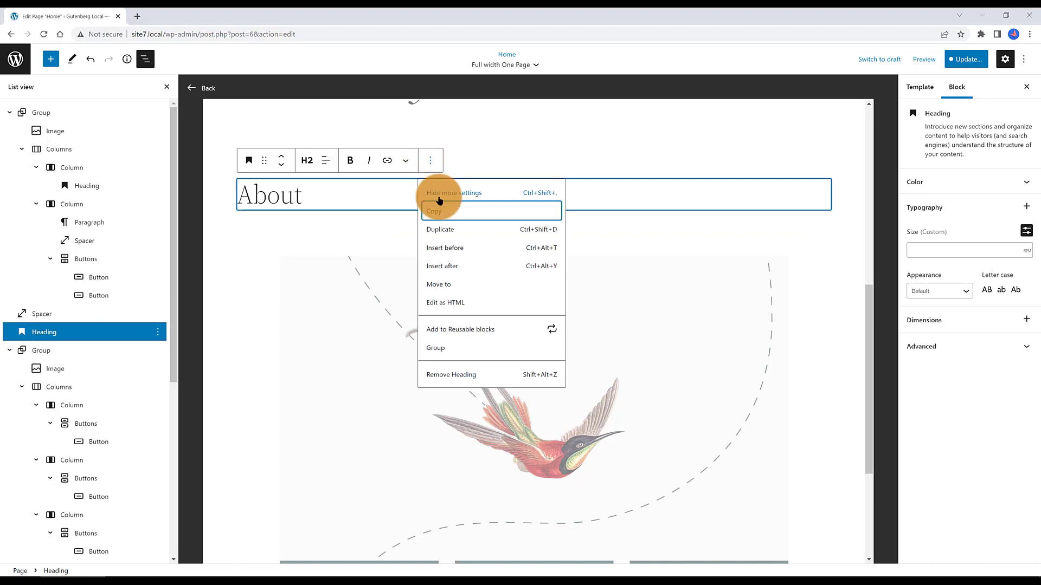
{"action": "left_click", "coordinate": [440, 228]}
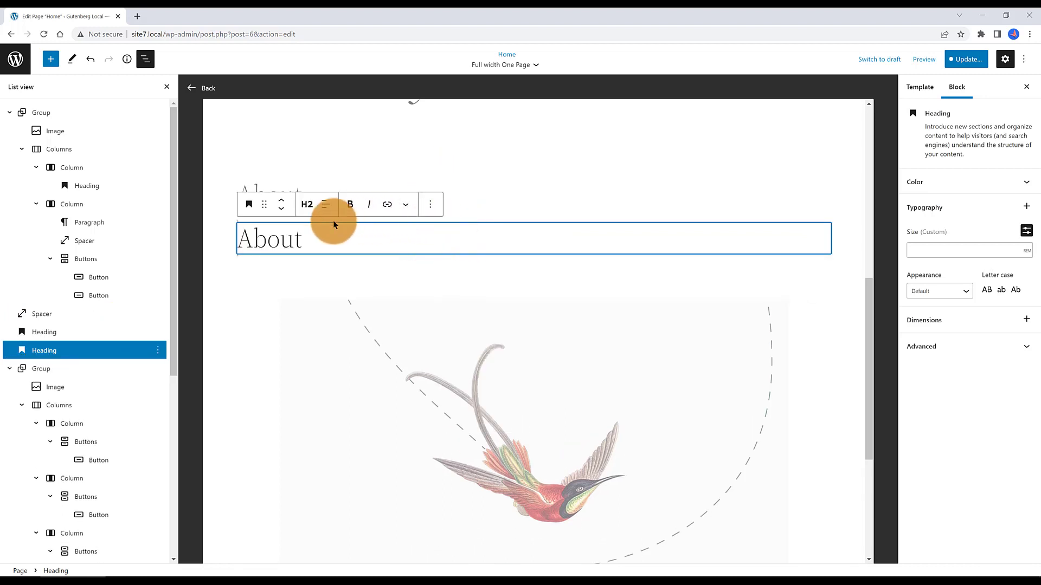
{"action": "left_click", "coordinate": [281, 211]}
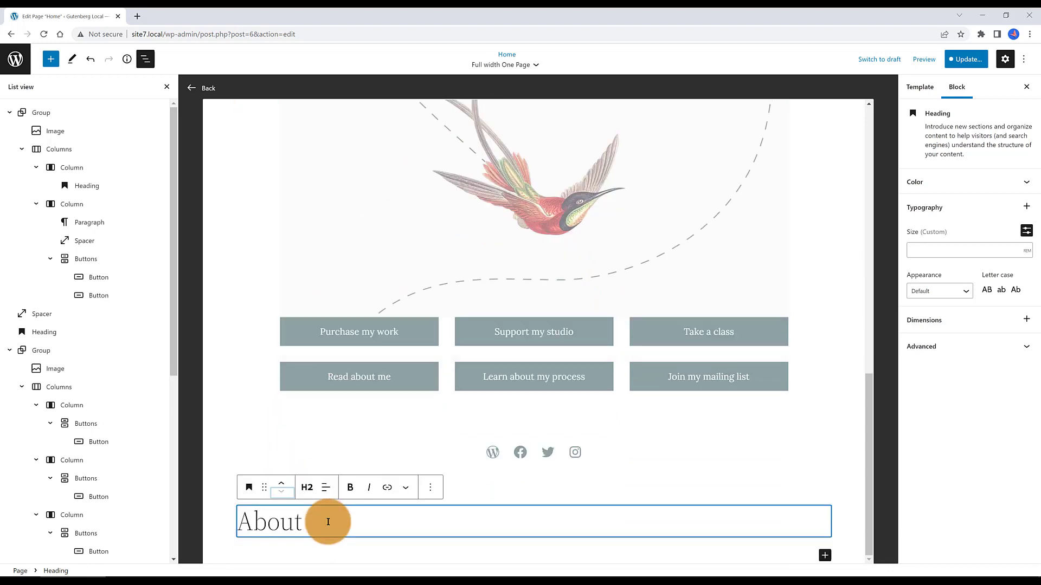
{"action": "left_click_drag", "start_coordinate": [326, 520], "coordinate": [233, 518]}
{"action": "type", "text": "Services"}
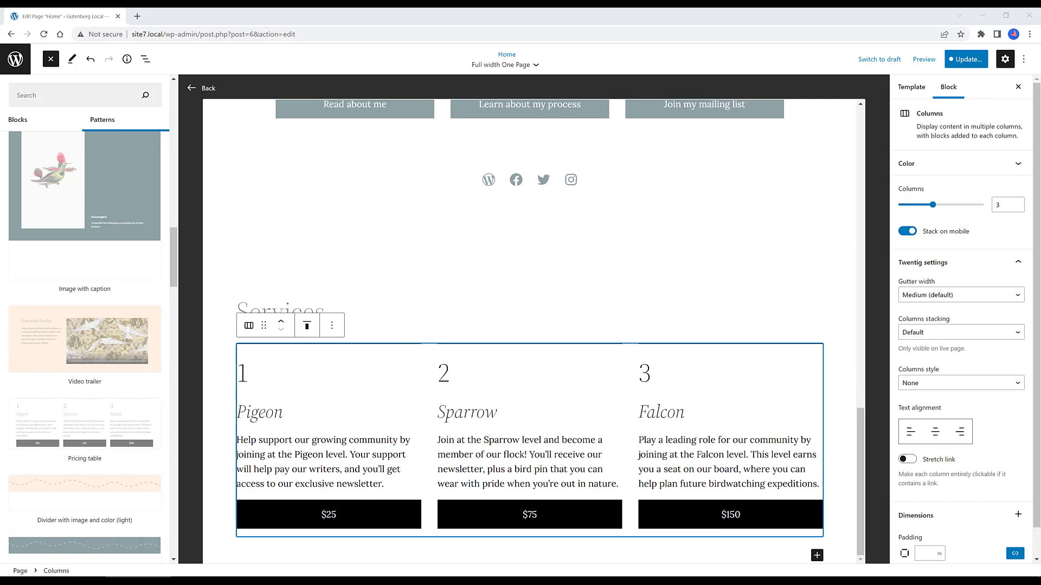
{"action": "left_click", "coordinate": [208, 266]}
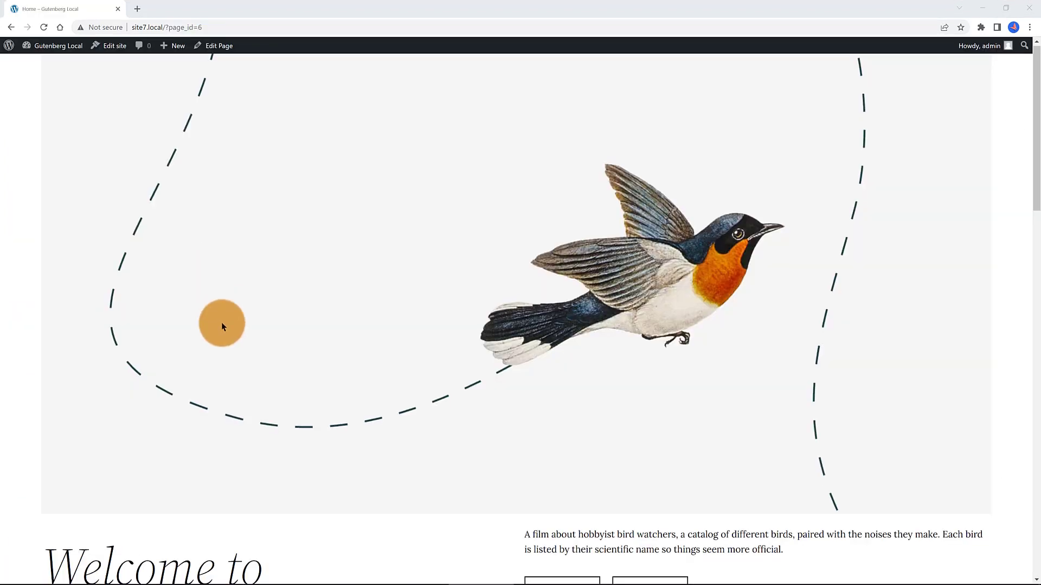
Scroll through the live Home page to review its About, Services and Contact sections.
{"action": "scroll", "coordinate": [220, 324], "scroll_direction": "down", "scroll_amount": 5}
{"action": "scroll", "coordinate": [221, 321], "scroll_direction": "up", "scroll_amount": 5}
{"action": "scroll", "coordinate": [223, 302], "scroll_direction": "down", "scroll_amount": 10}
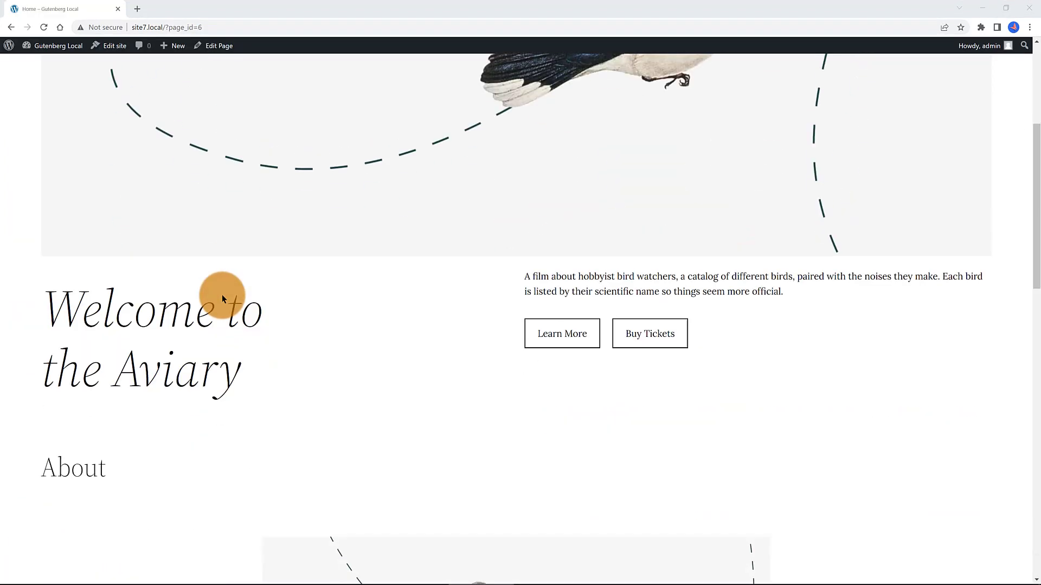
{"action": "scroll", "coordinate": [223, 295], "scroll_direction": "down", "scroll_amount": 10}
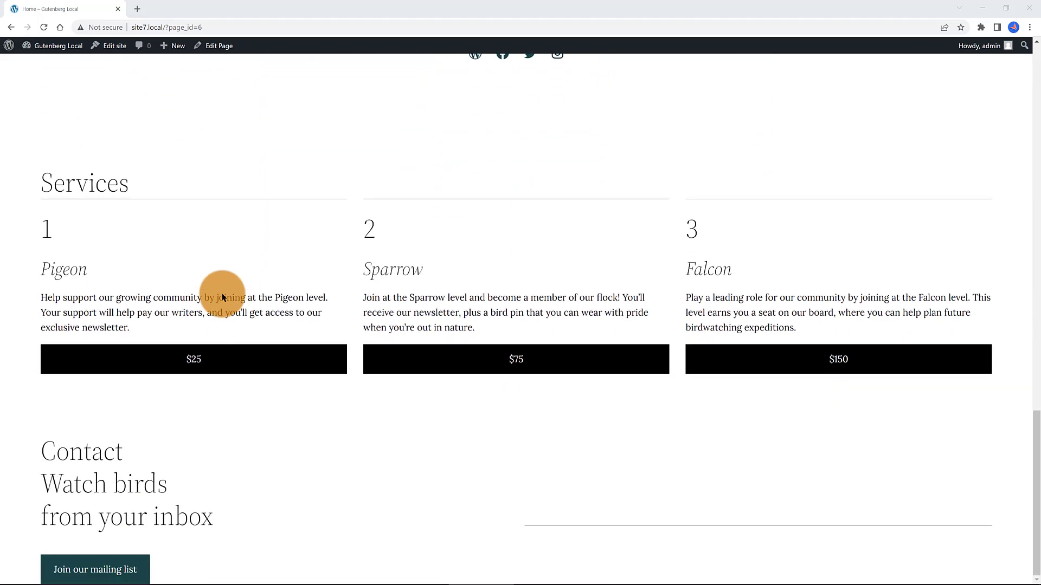
{"action": "scroll", "coordinate": [224, 297], "scroll_direction": "up", "scroll_amount": 10}
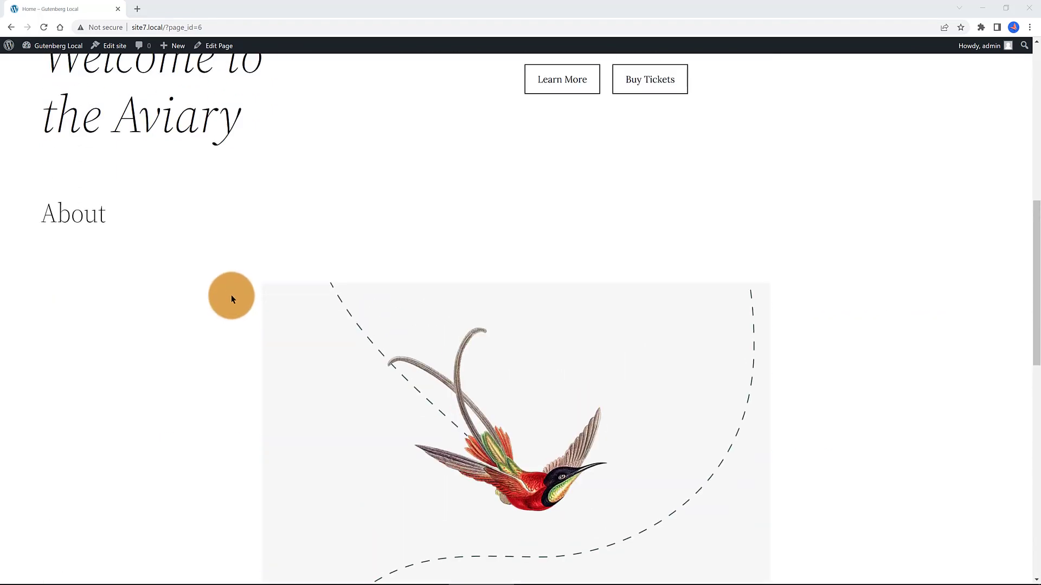
{"action": "scroll", "coordinate": [231, 299], "scroll_direction": "up", "scroll_amount": 5}
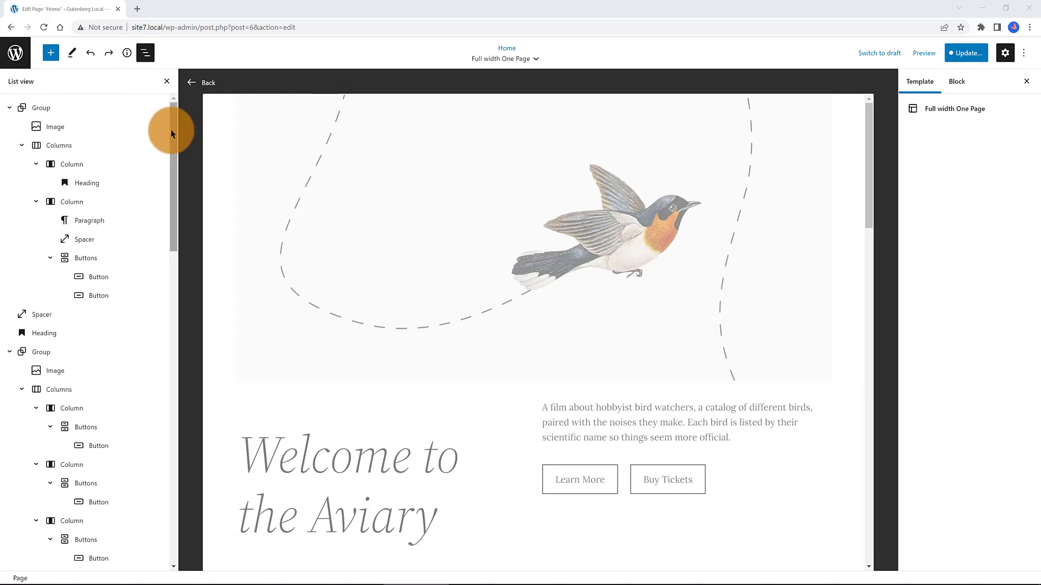
Insert a Navigation block above the top hero image group of the Home page.
{"action": "left_click", "coordinate": [44, 108]}
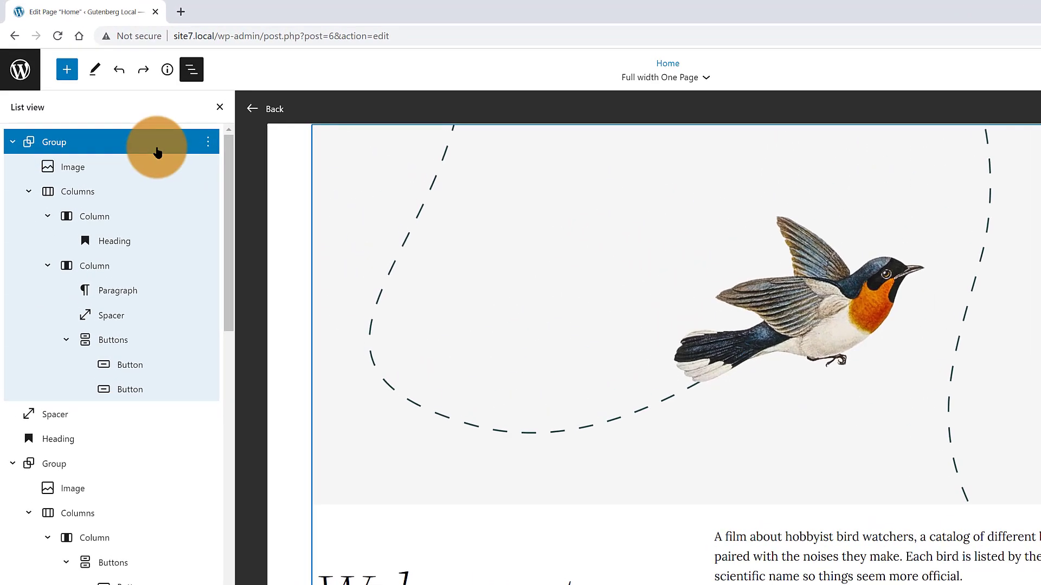
{"action": "left_click", "coordinate": [208, 143]}
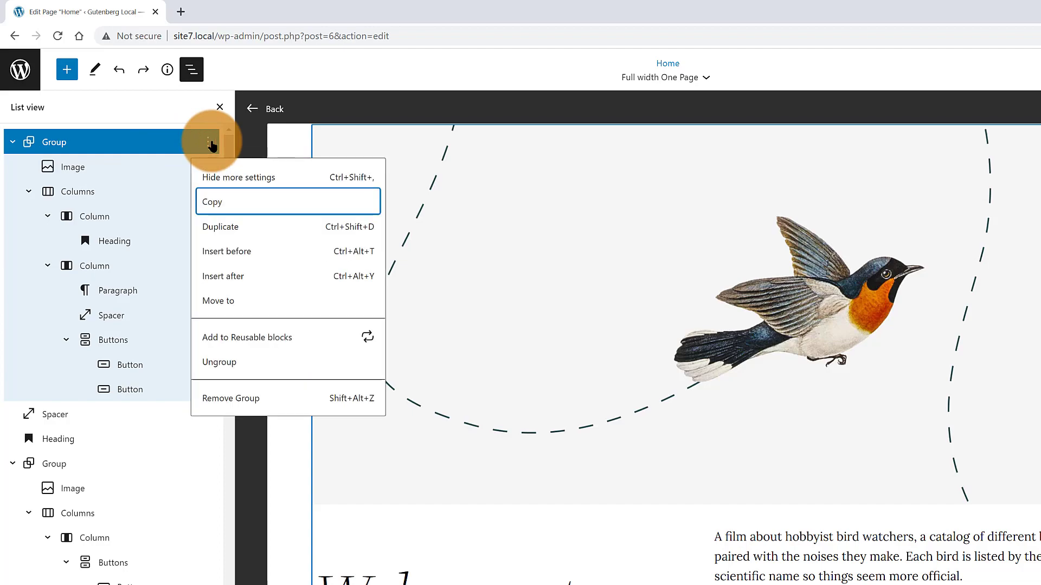
{"action": "left_click", "coordinate": [230, 251]}
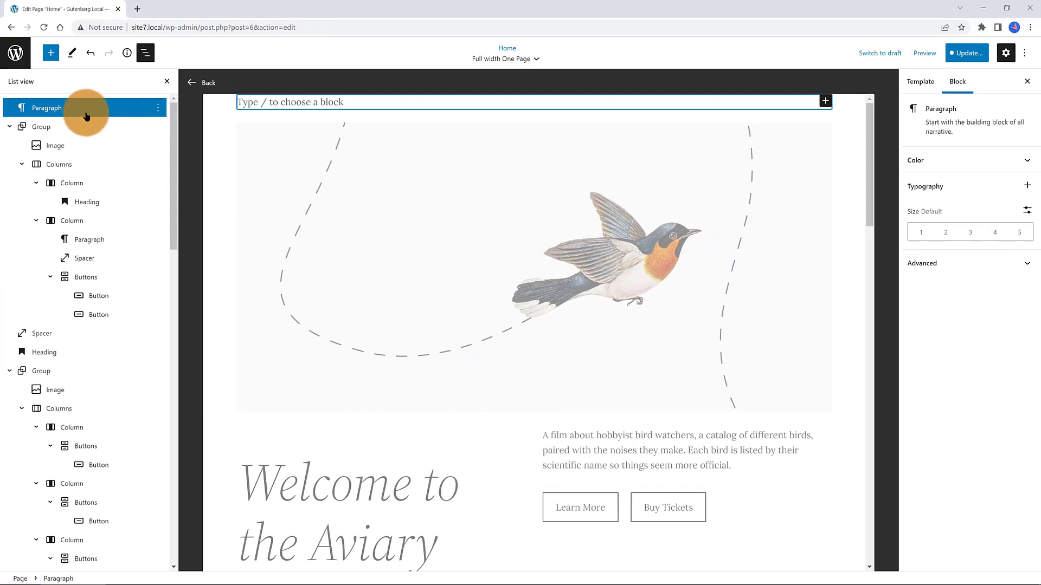
{"action": "left_click", "coordinate": [824, 101]}
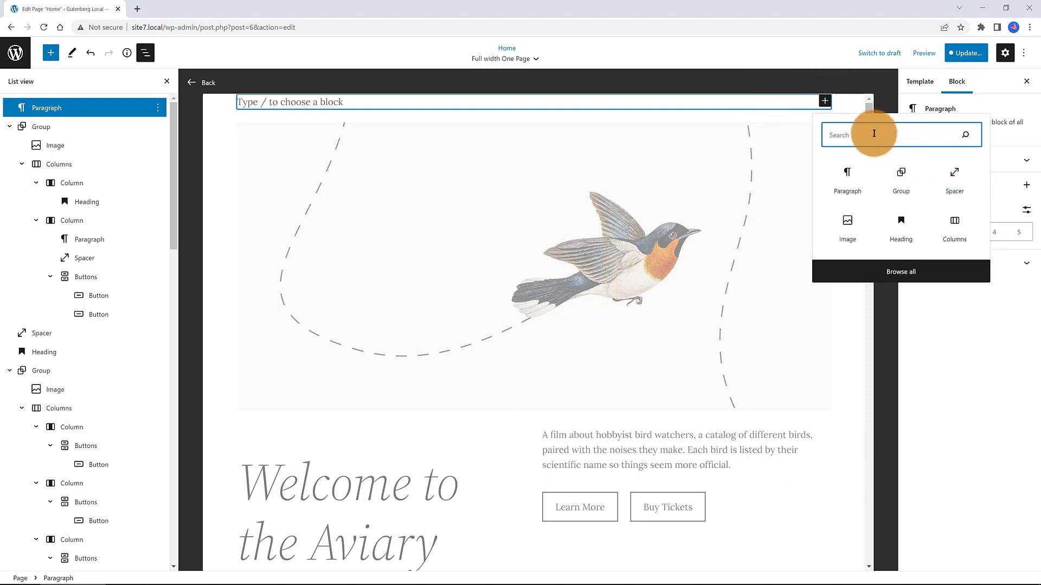
{"action": "type", "text": "nav"}
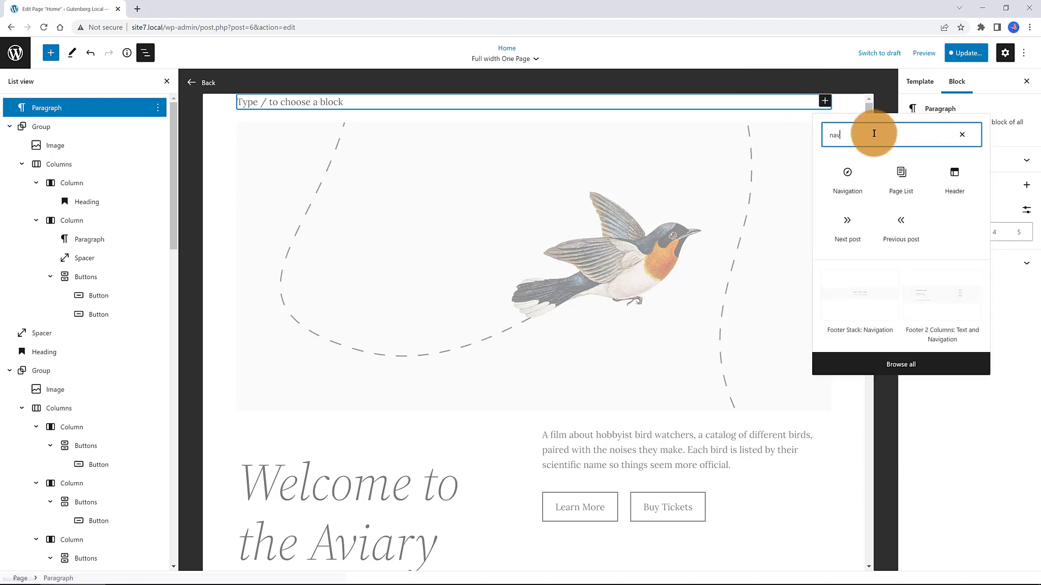
{"action": "left_click", "coordinate": [843, 180]}
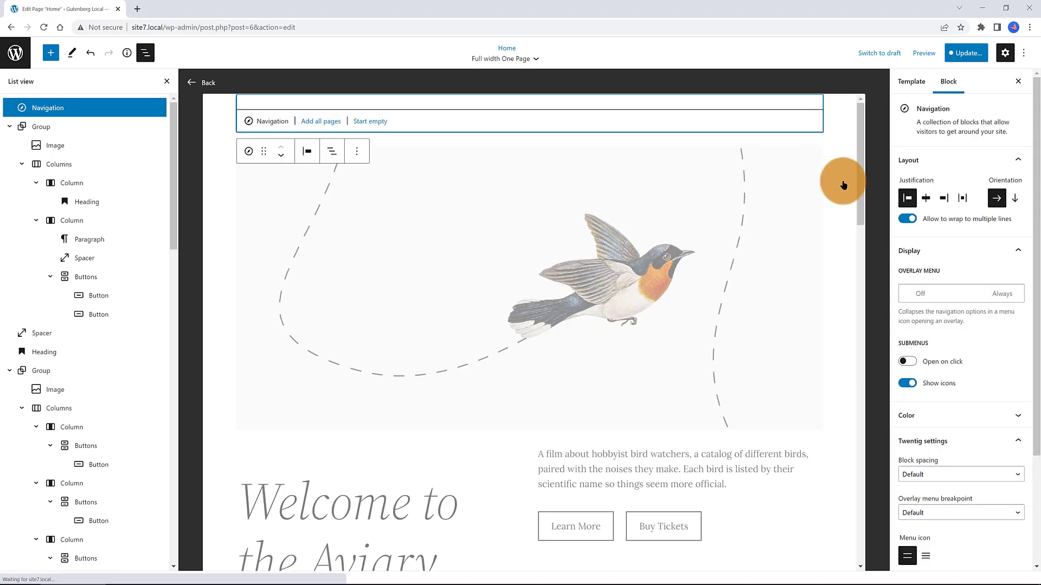
Start an empty navigation menu and add Home and About links.
{"action": "left_click", "coordinate": [377, 122]}
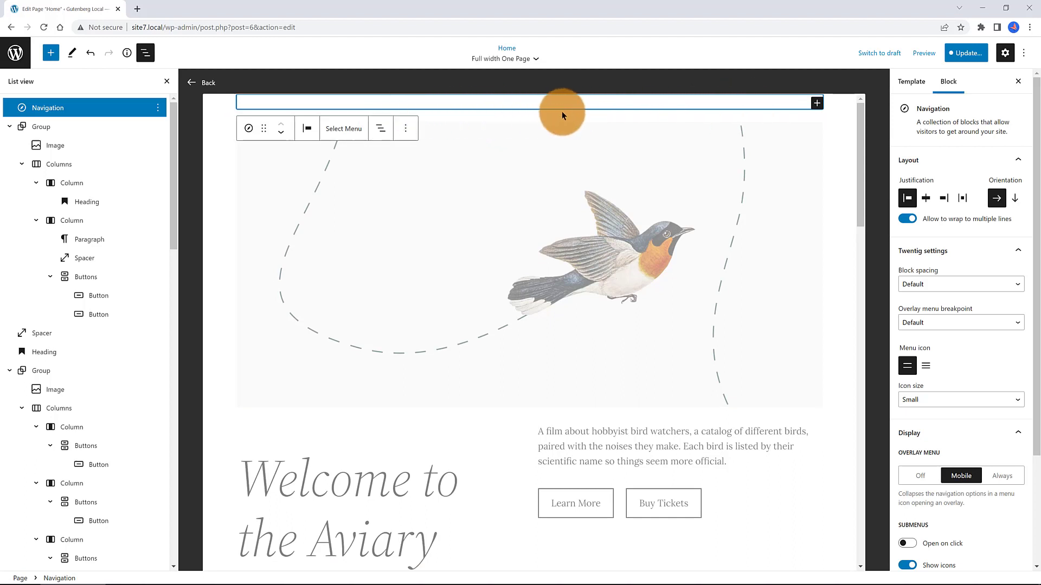
{"action": "mouse_move", "coordinate": [560, 116]}
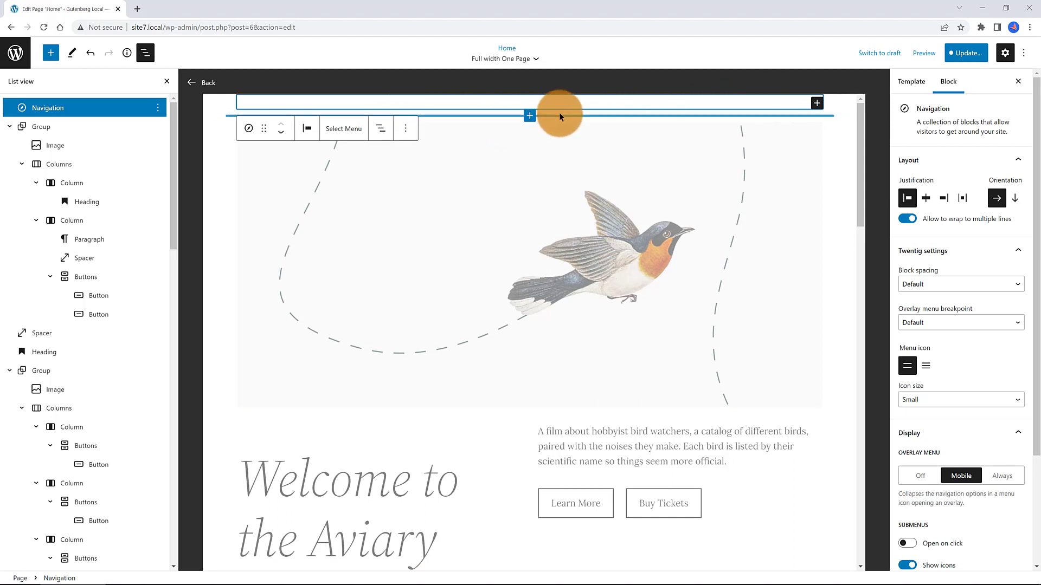
{"action": "left_click", "coordinate": [817, 103]}
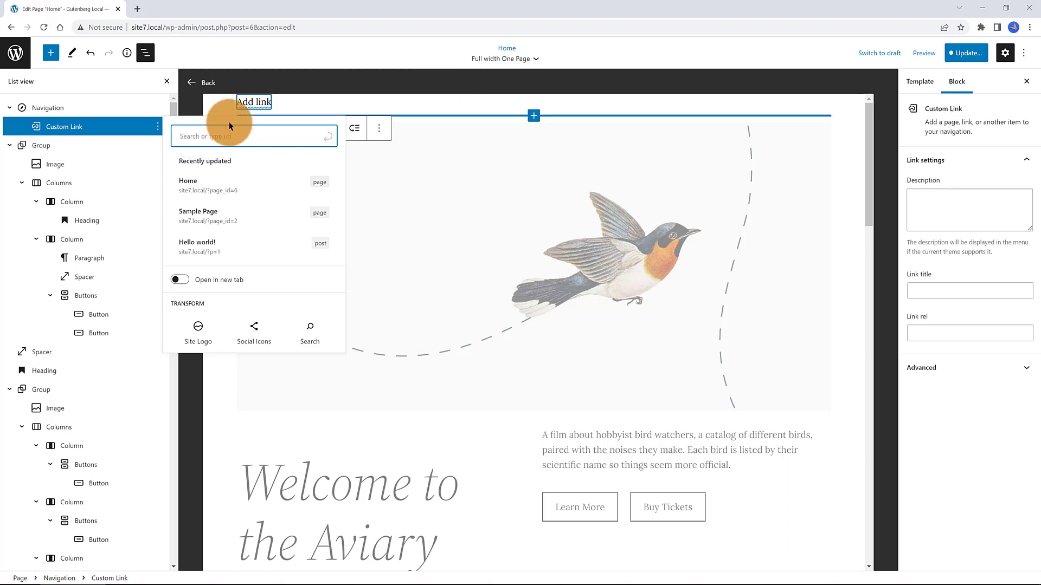
{"action": "type", "text": "Home"}
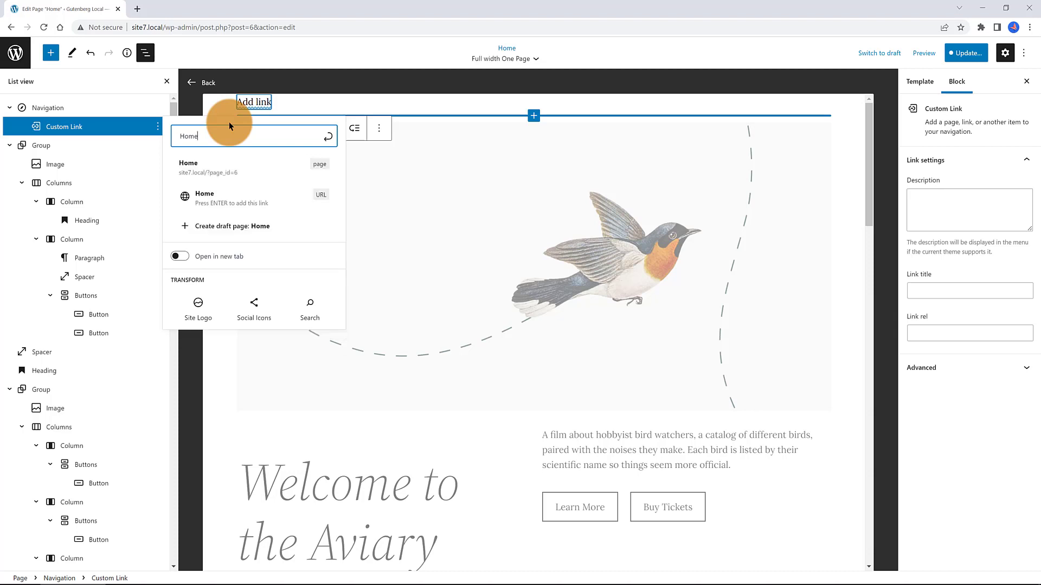
{"action": "left_click", "coordinate": [214, 169]}
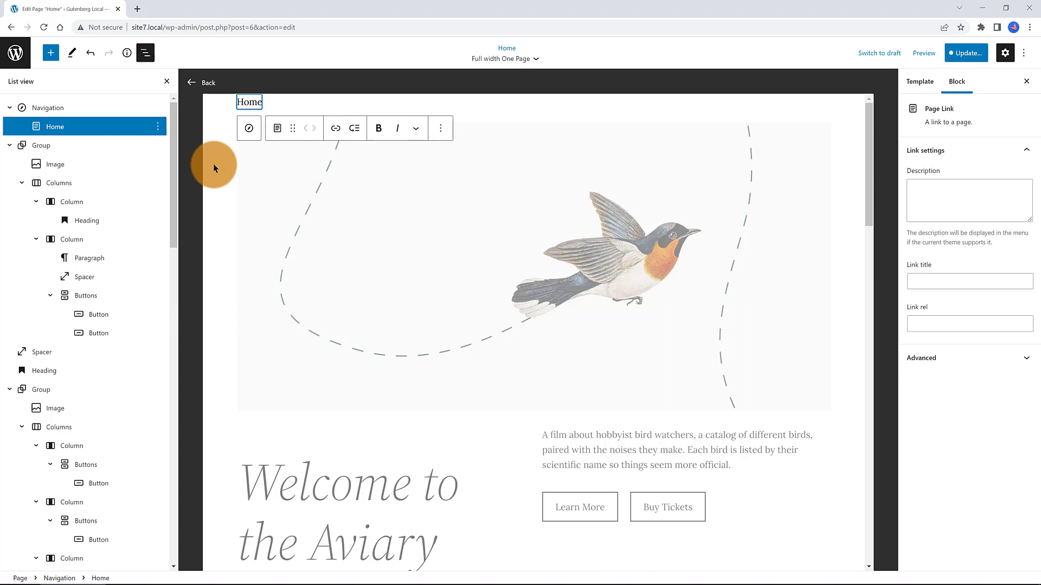
{"action": "left_click", "coordinate": [536, 103]}
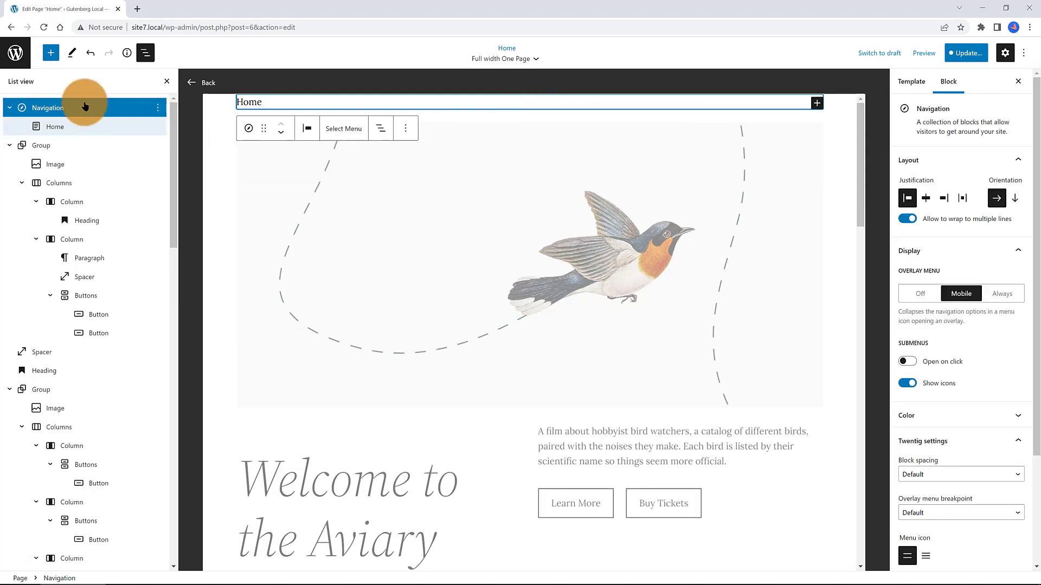
{"action": "left_click", "coordinate": [816, 103]}
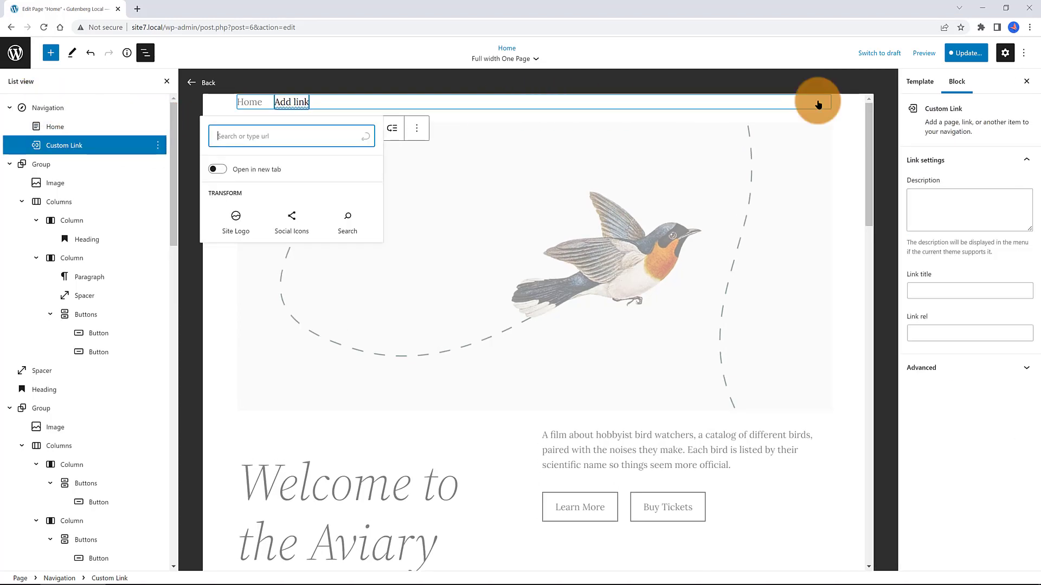
{"action": "left_click", "coordinate": [239, 136]}
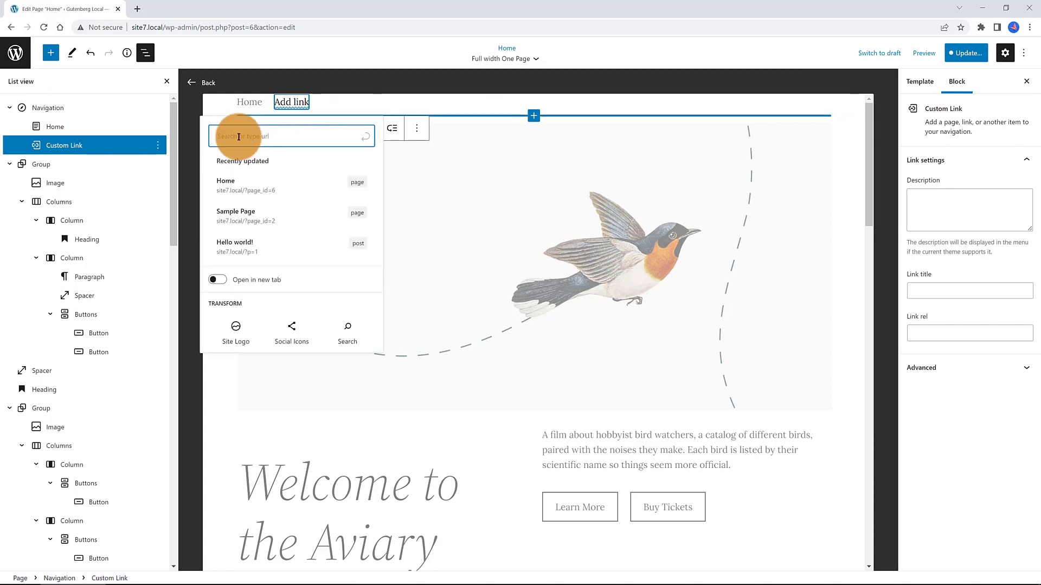
{"action": "type", "text": "About"}
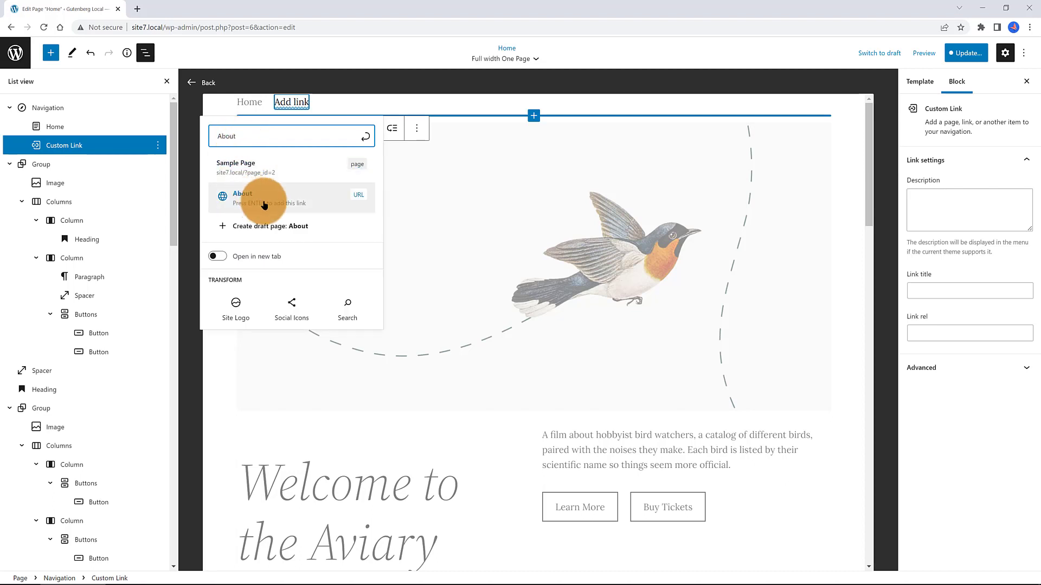
{"action": "left_click", "coordinate": [265, 199]}
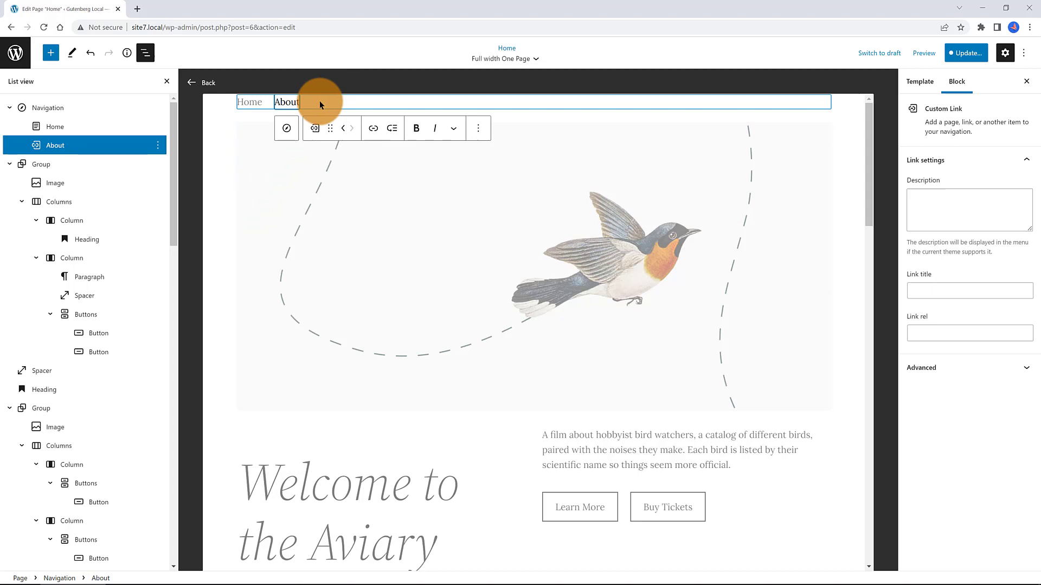
Add Services and Contact links to the menu and reselect the whole Navigation block.
{"action": "left_click", "coordinate": [319, 100]}
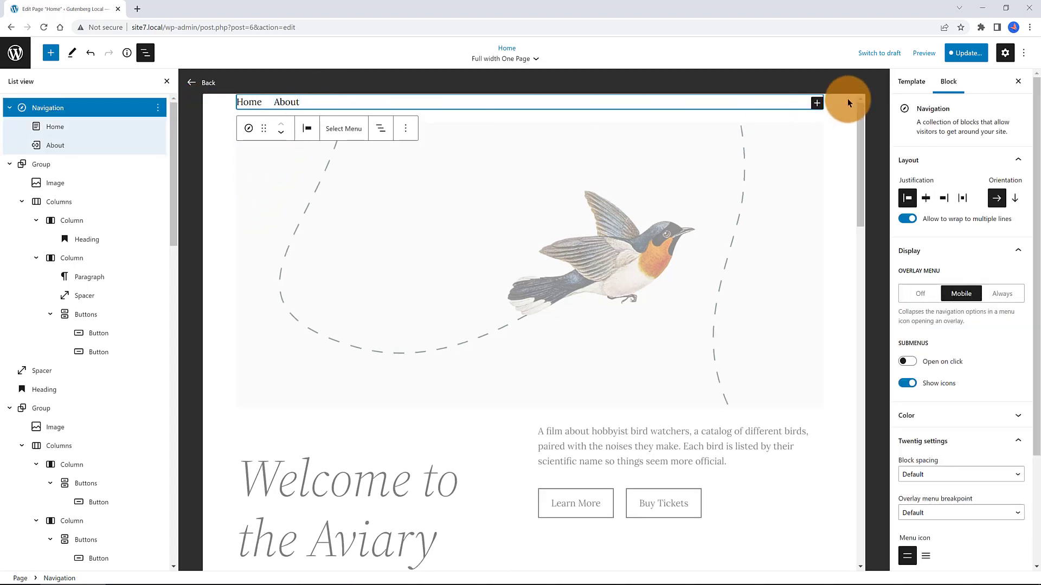
{"action": "left_click", "coordinate": [817, 103]}
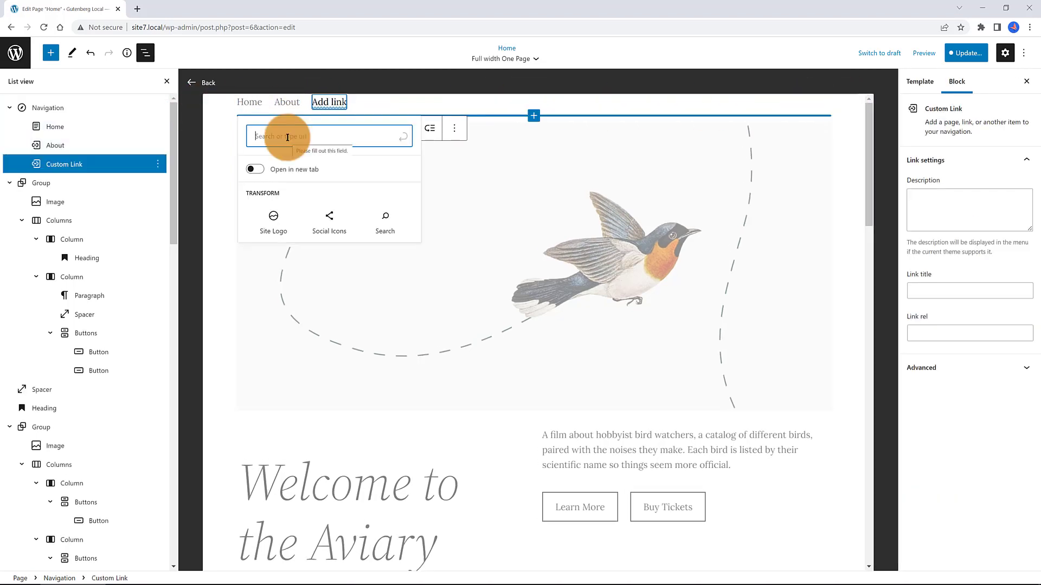
{"action": "type", "text": "service"}
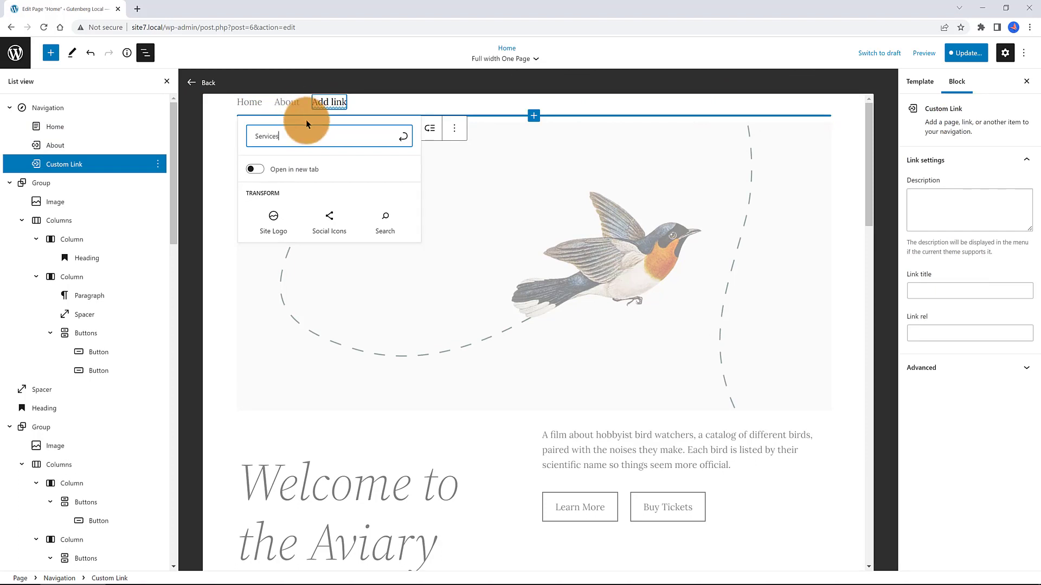
{"action": "type", "text": "s"}
{"action": "key", "text": "Return"}
{"action": "left_click", "coordinate": [111, 108]}
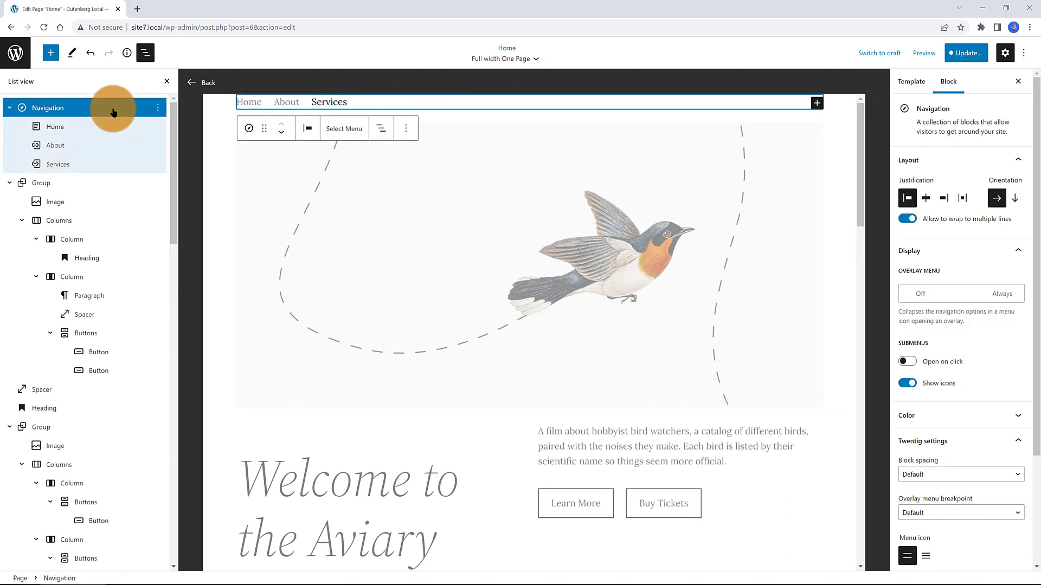
{"action": "left_click", "coordinate": [817, 104]}
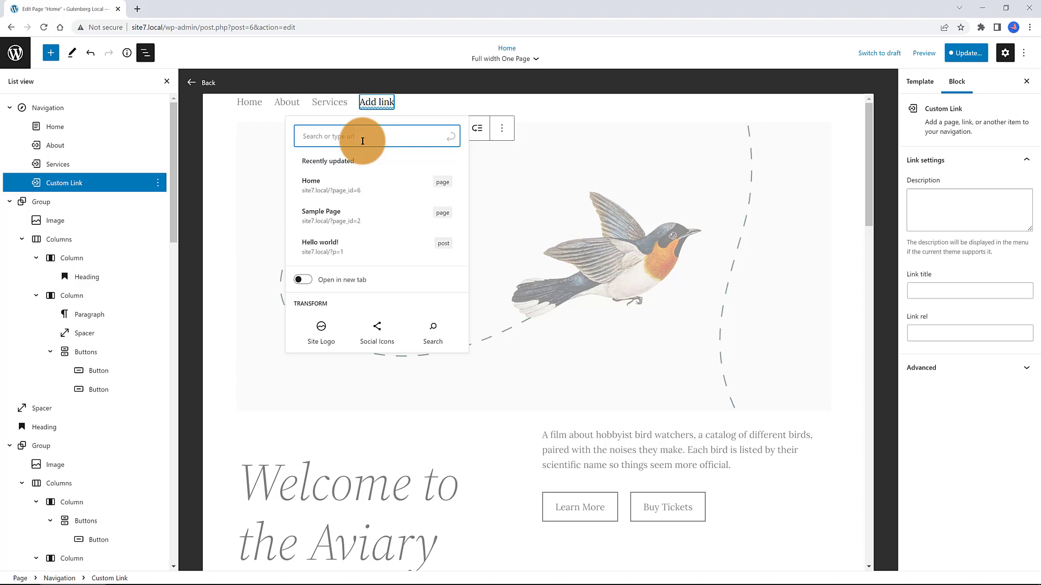
{"action": "type", "text": "conta"}
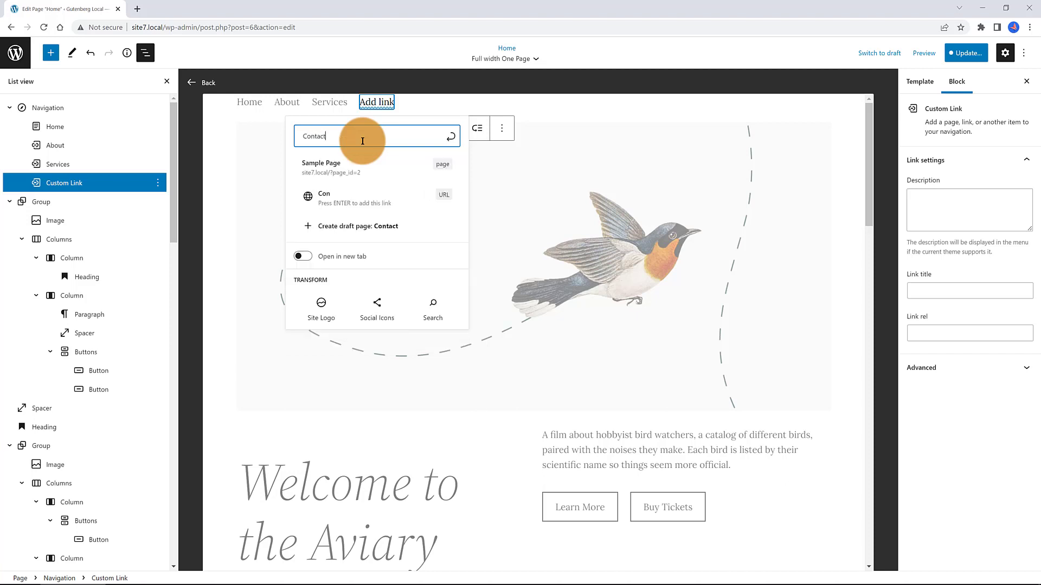
{"action": "left_click", "coordinate": [372, 168]}
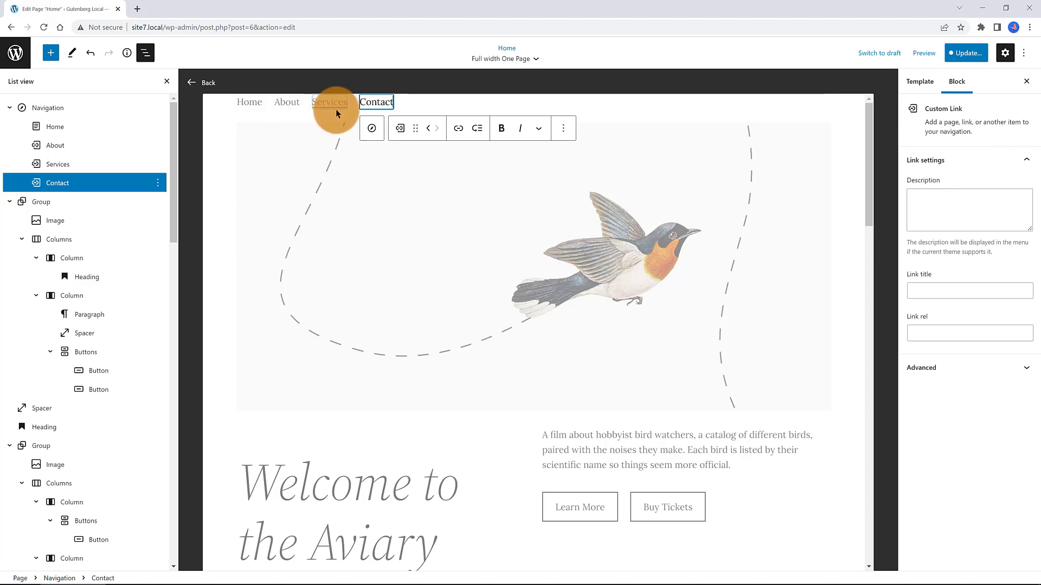
{"action": "left_click", "coordinate": [371, 127]}
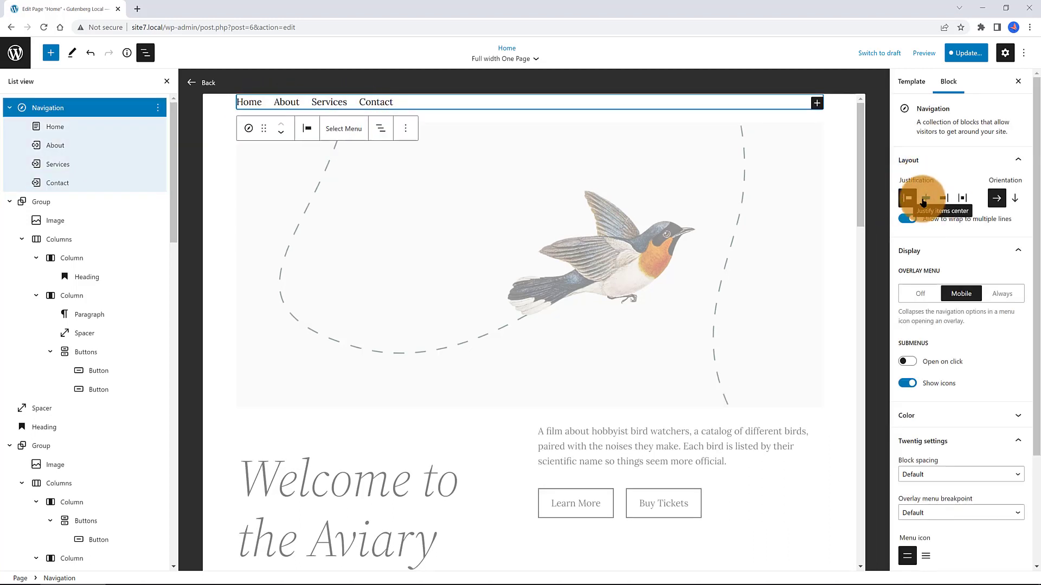
Right-justify the navigation menu and give it a light grey #F6F6F6 background.
{"action": "left_click", "coordinate": [924, 200]}
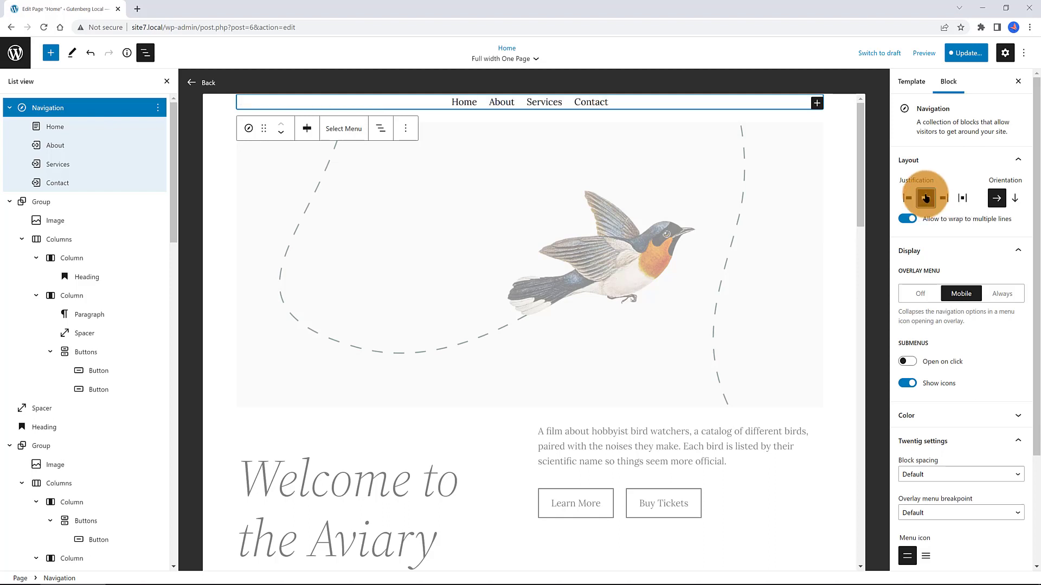
{"action": "left_click", "coordinate": [945, 198]}
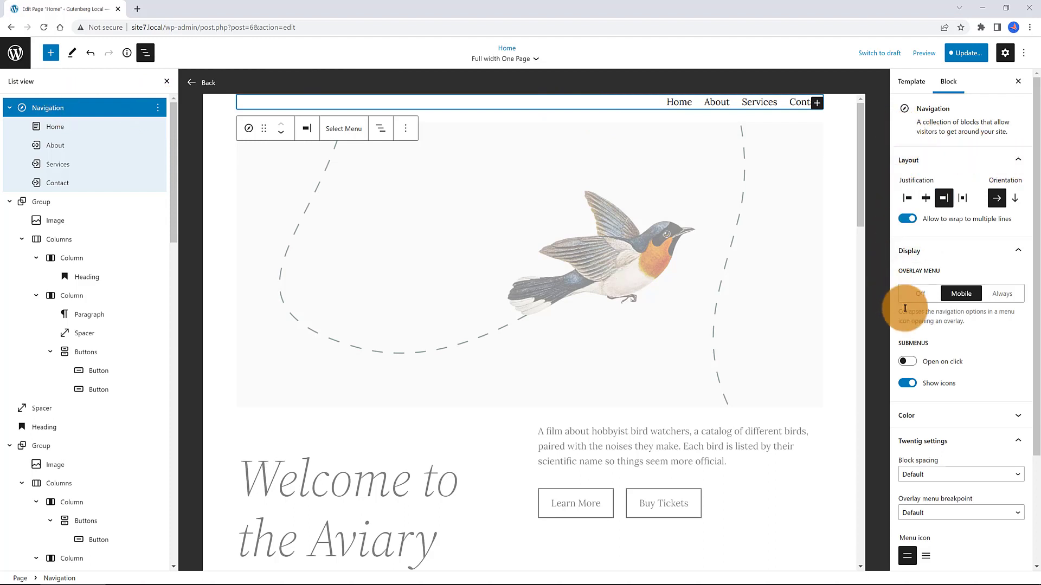
{"action": "left_click", "coordinate": [916, 415]}
{"action": "left_click", "coordinate": [921, 465]}
{"action": "left_click", "coordinate": [831, 386]}
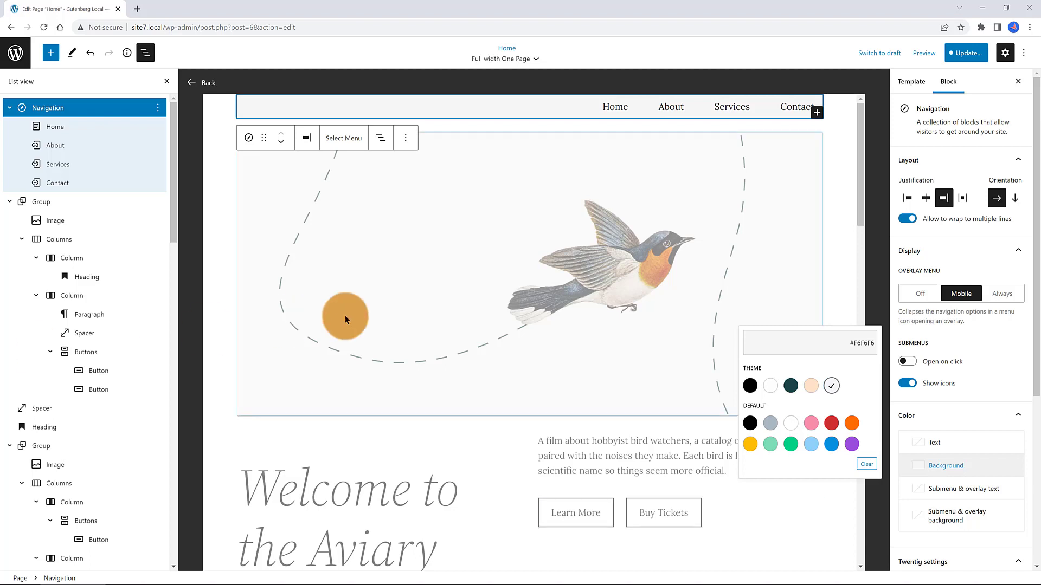
{"action": "left_click", "coordinate": [847, 272]}
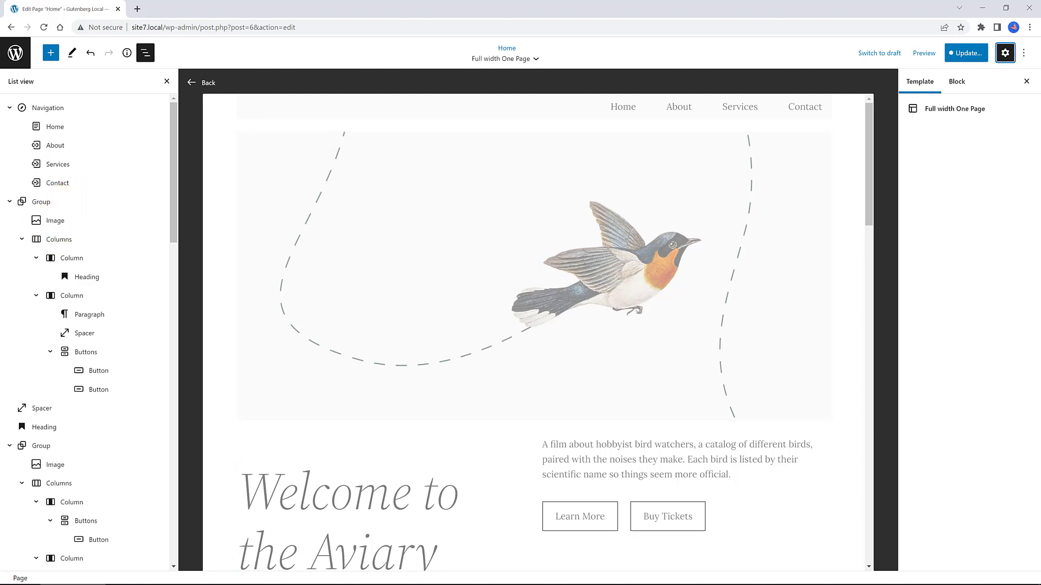
Give the About heading the HTML anchor 'about'.
{"action": "left_click", "coordinate": [53, 427]}
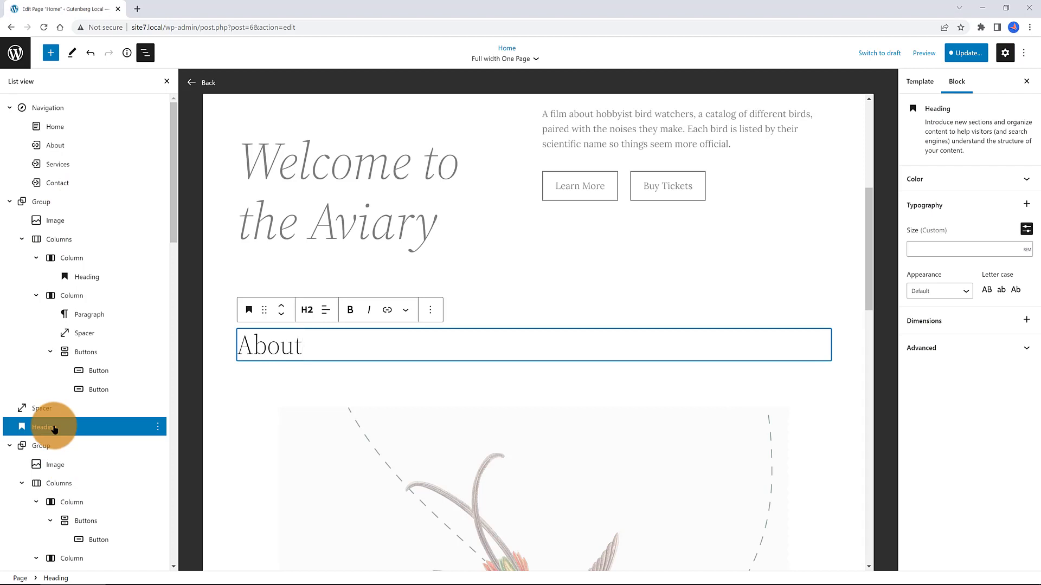
{"action": "left_click", "coordinate": [1001, 348]}
{"action": "left_click", "coordinate": [913, 384]}
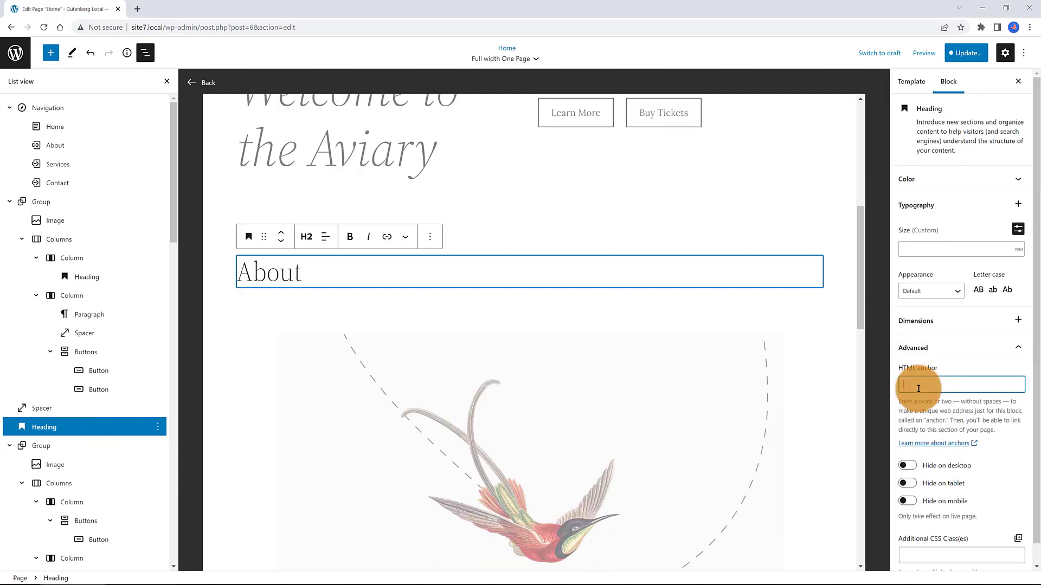
{"action": "type", "text": "about"}
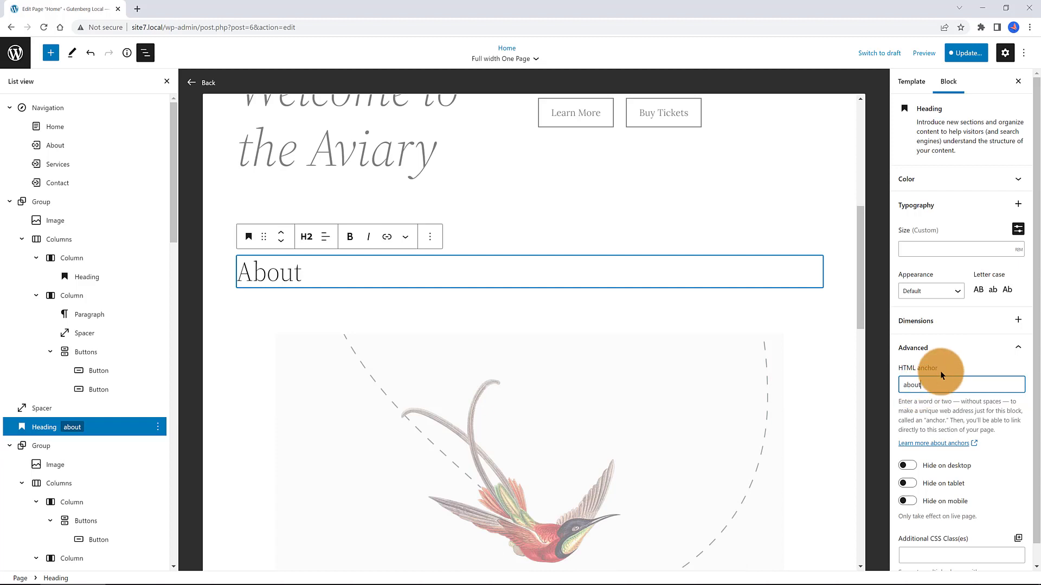
{"action": "left_click", "coordinate": [952, 346]}
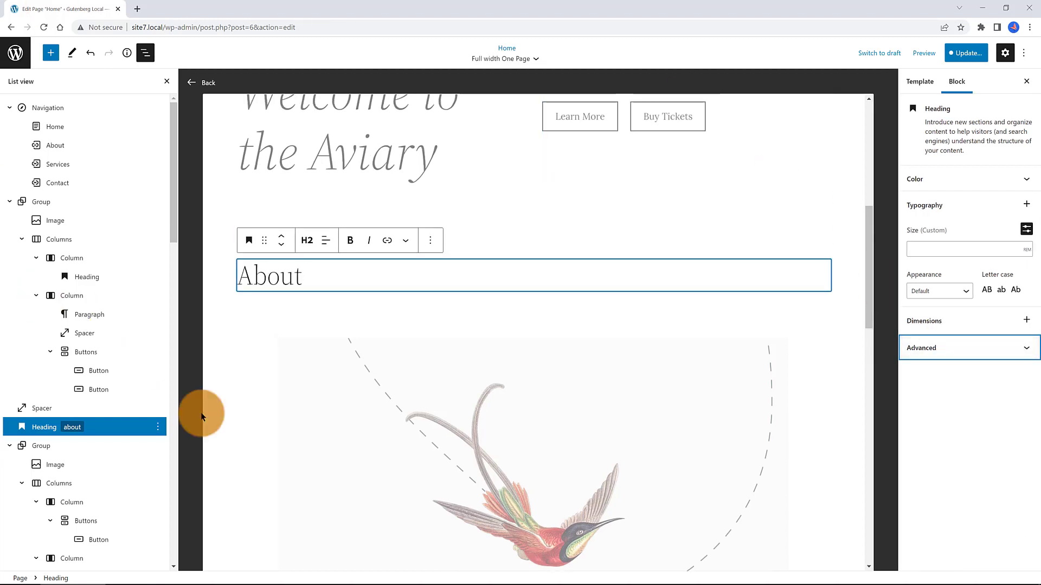
{"action": "left_click_drag", "start_coordinate": [171, 224], "coordinate": [138, 369]}
Give the Contact heading the HTML anchor 'contact' and save the site changes.
{"action": "left_click", "coordinate": [44, 466]}
{"action": "left_click", "coordinate": [1003, 348]}
{"action": "left_click", "coordinate": [922, 382]}
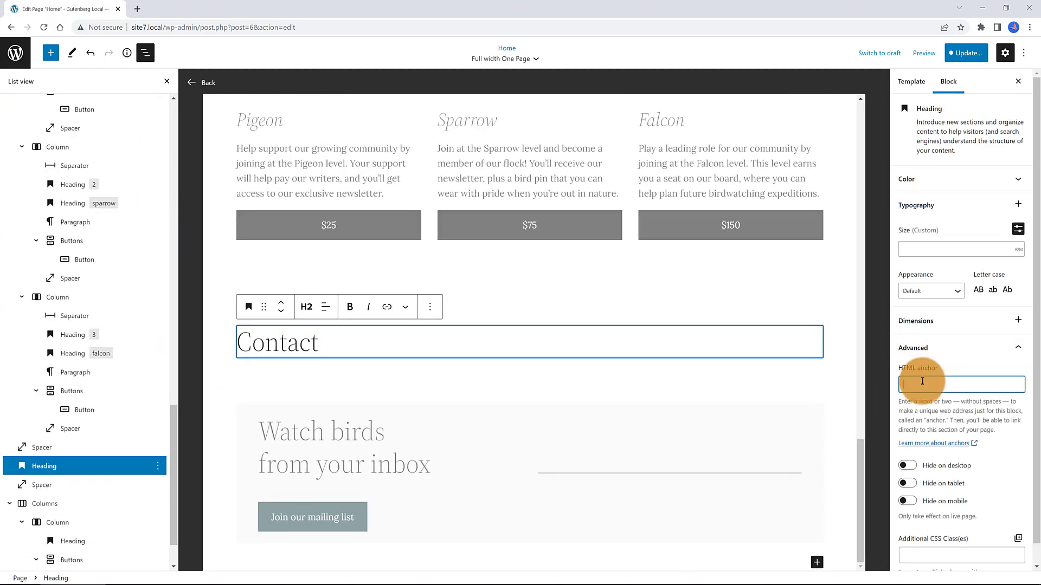
{"action": "type", "text": "contact"}
{"action": "left_click", "coordinate": [967, 53]}
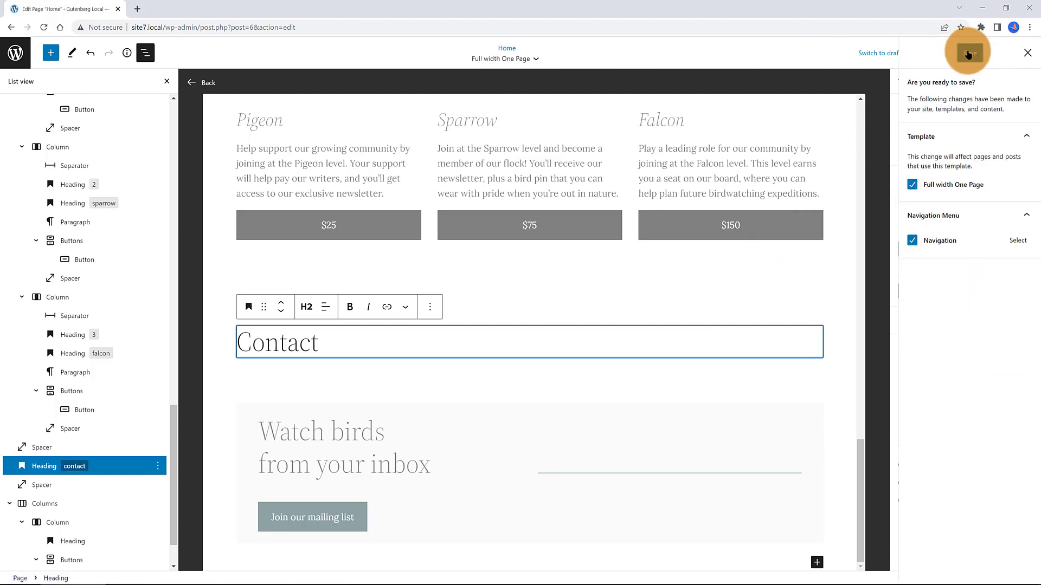
{"action": "left_click", "coordinate": [968, 53]}
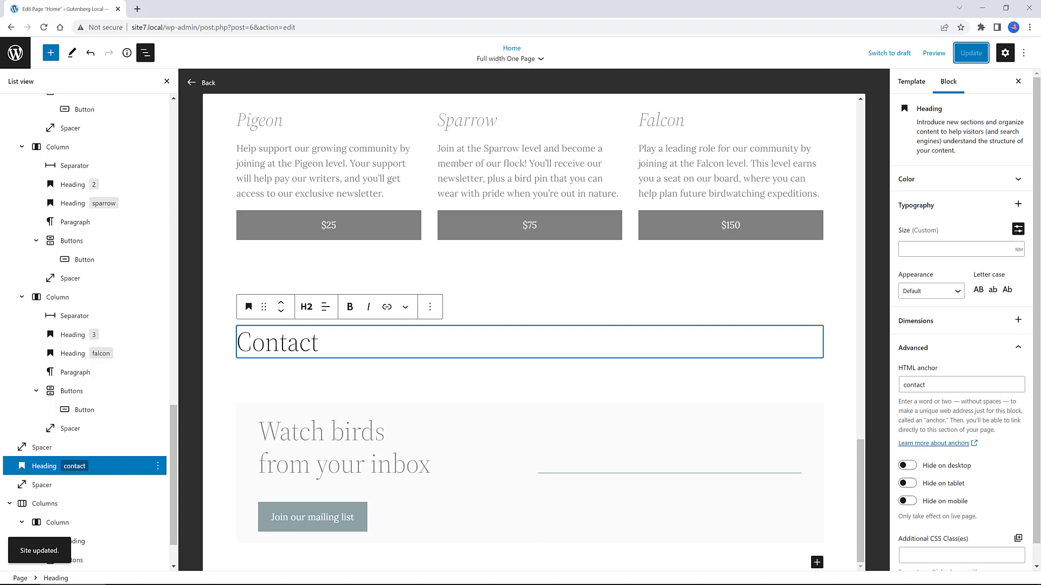
{"action": "left_click_drag", "start_coordinate": [173, 412], "coordinate": [190, 91]}
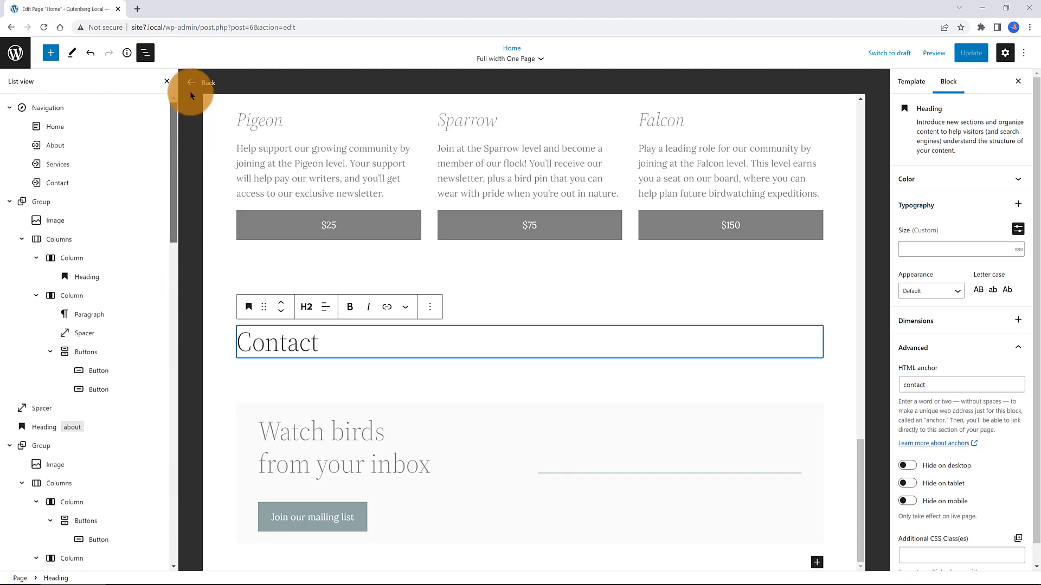
{"action": "left_click", "coordinate": [43, 108]}
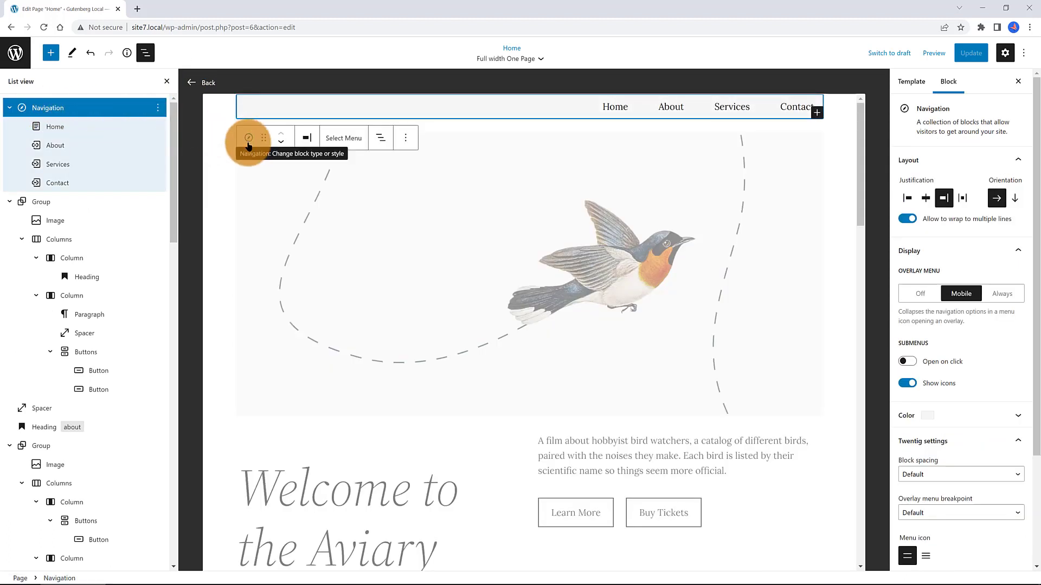
{"action": "left_click", "coordinate": [682, 108]}
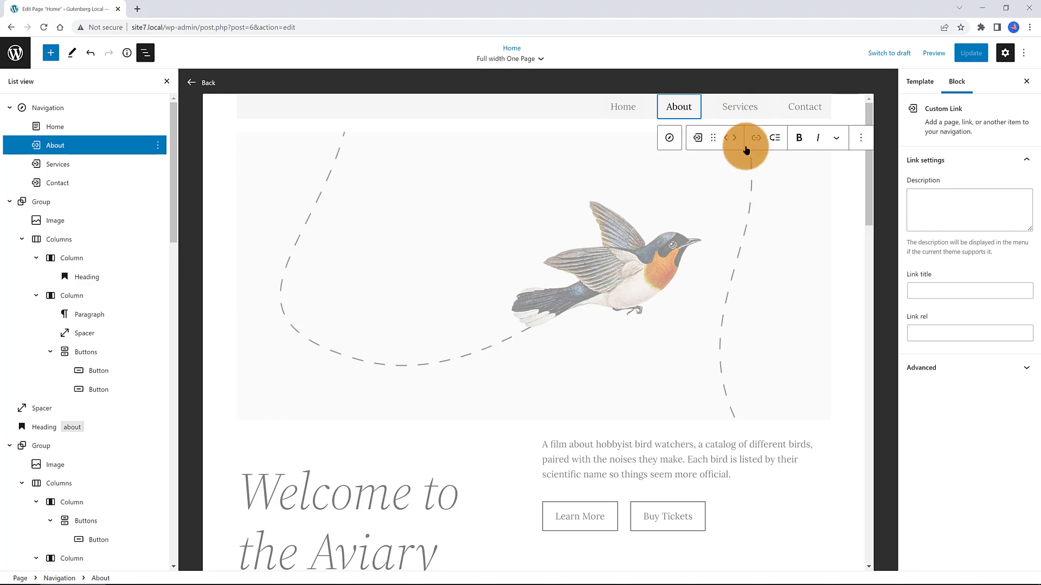
{"action": "left_click", "coordinate": [755, 139]}
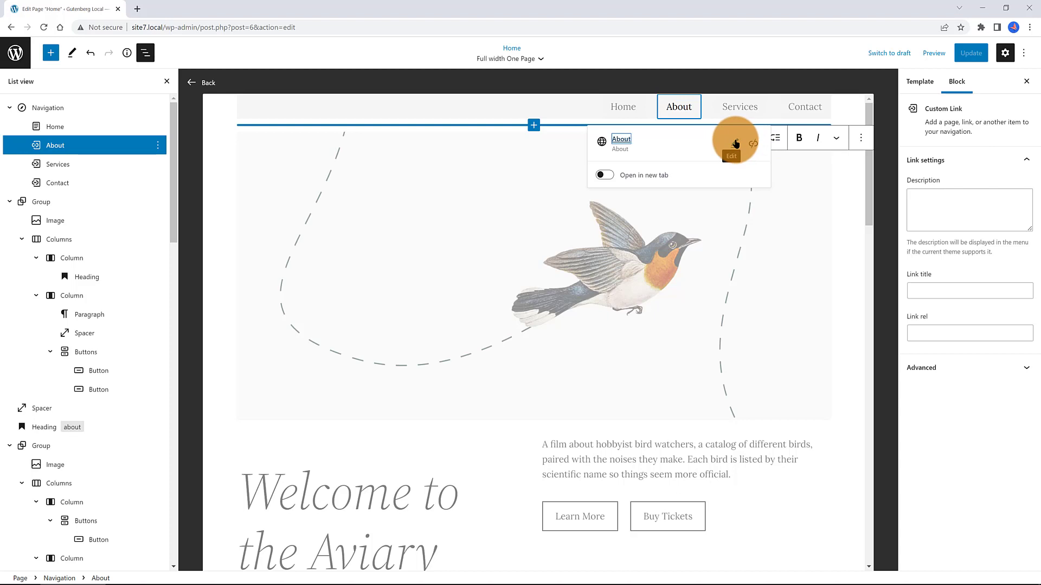
{"action": "left_click", "coordinate": [735, 143]}
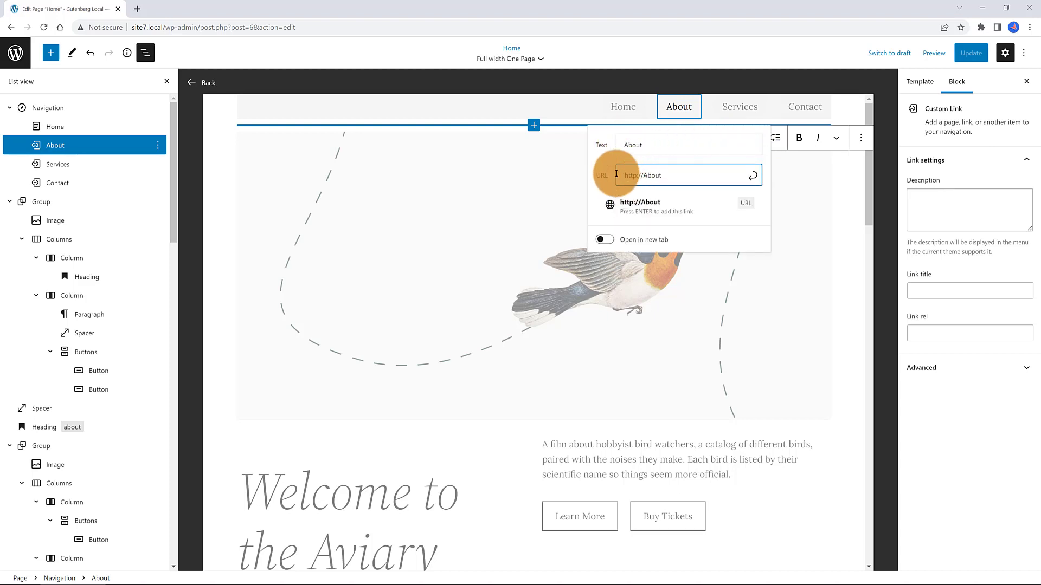
{"action": "left_click_drag", "start_coordinate": [616, 173], "coordinate": [643, 175]}
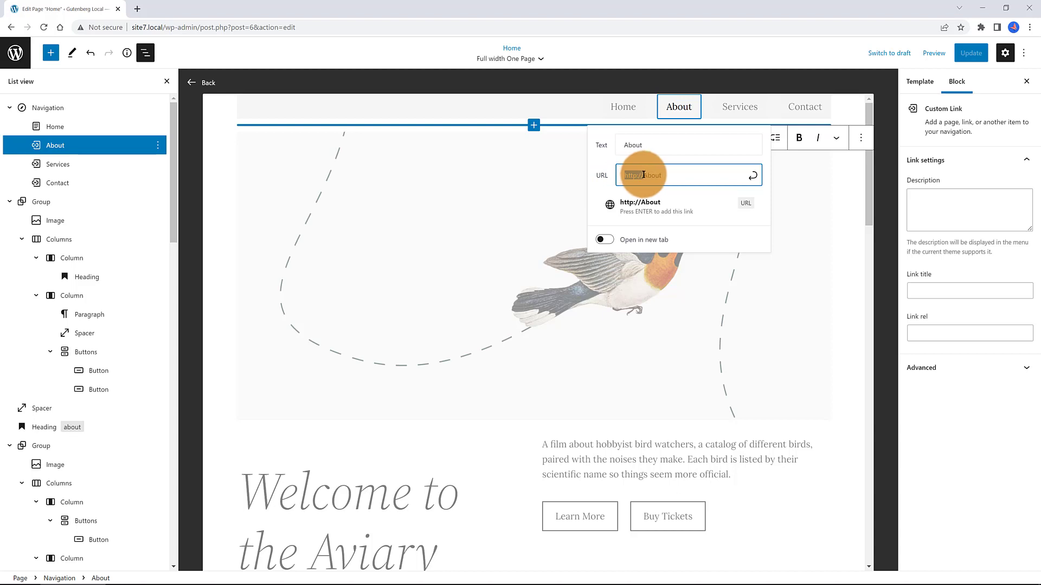
{"action": "left_click_drag", "start_coordinate": [642, 174], "coordinate": [646, 172]}
{"action": "key", "text": "BackSpace"}
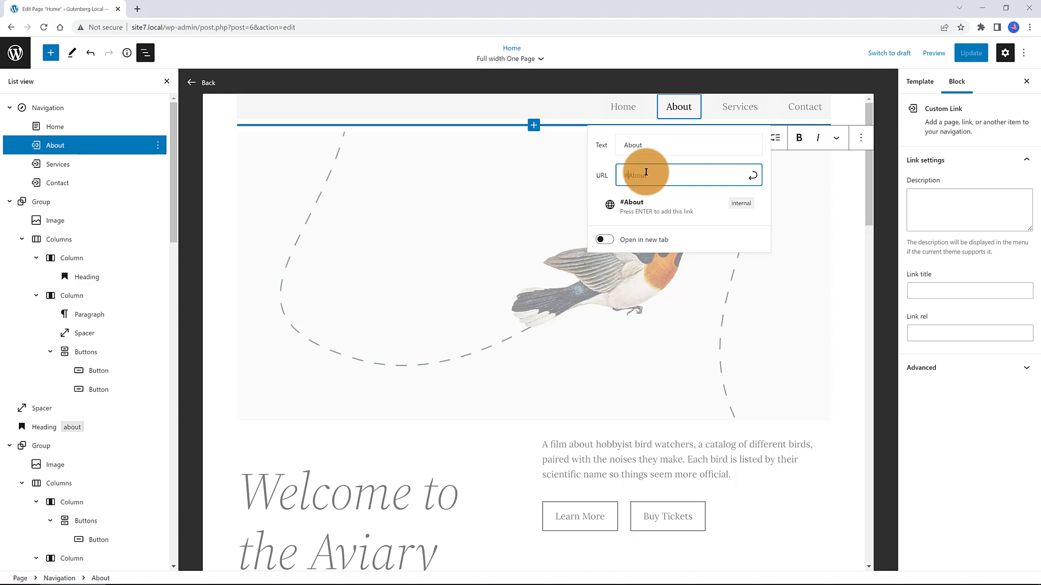
{"action": "type", "text": "#"}
Prefix the Services menu link's address with # to make it #services.
{"action": "left_click", "coordinate": [734, 106]}
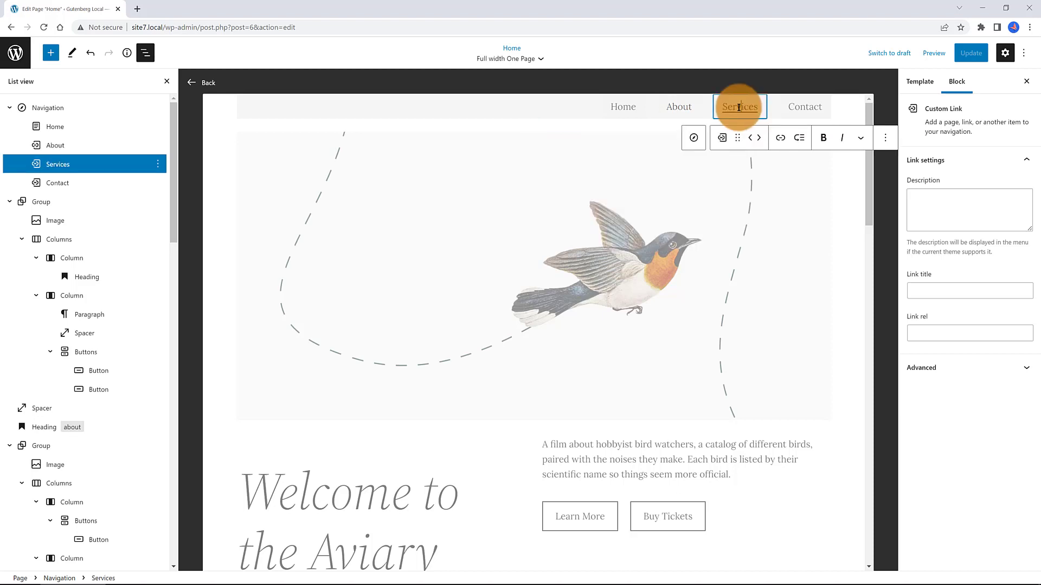
{"action": "left_click", "coordinate": [780, 137]}
{"action": "left_click", "coordinate": [795, 144]}
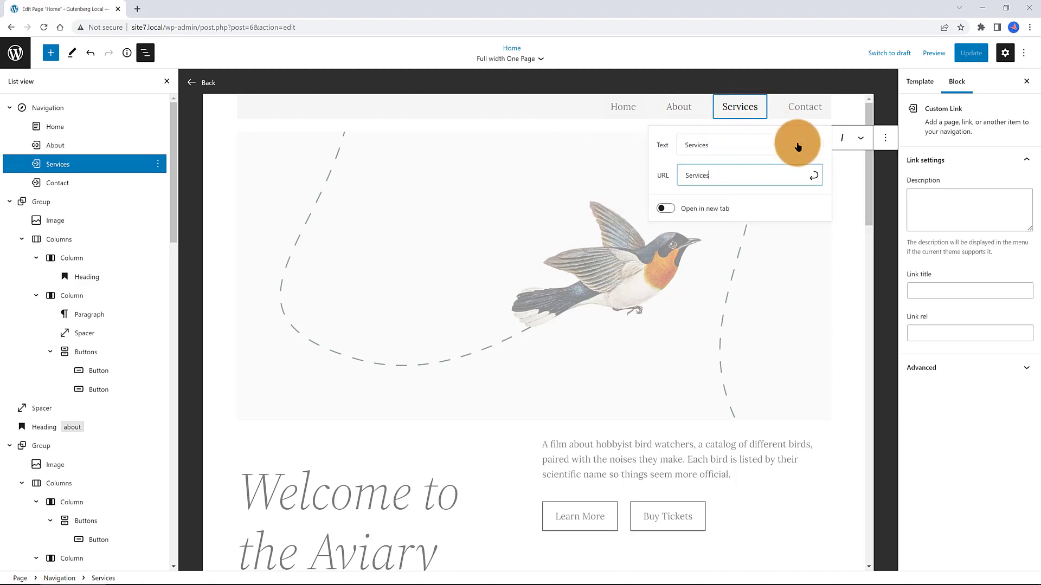
{"action": "left_click", "coordinate": [690, 170]}
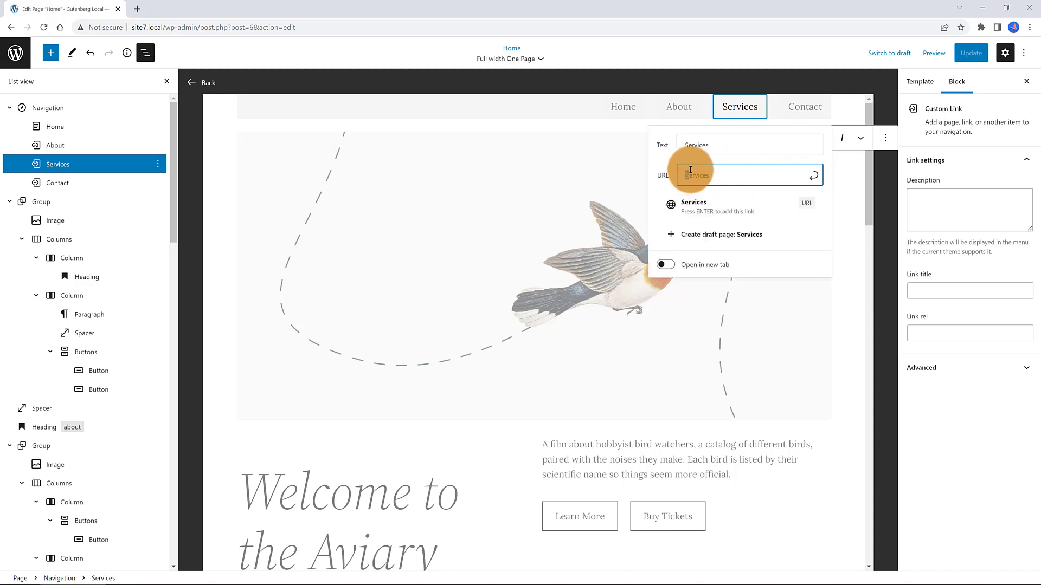
{"action": "type", "text": "#s"}
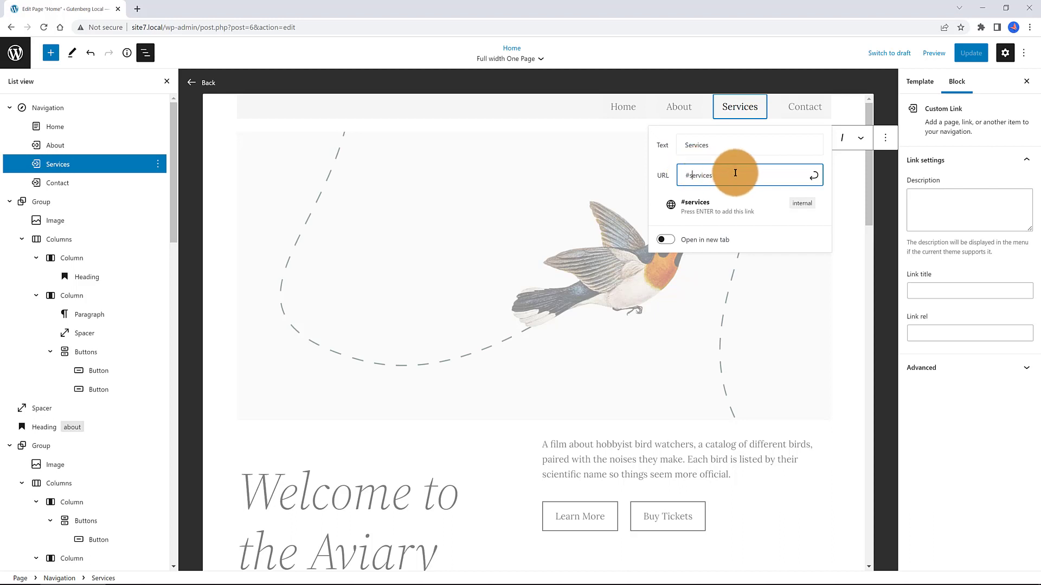
{"action": "key", "text": "Return"}
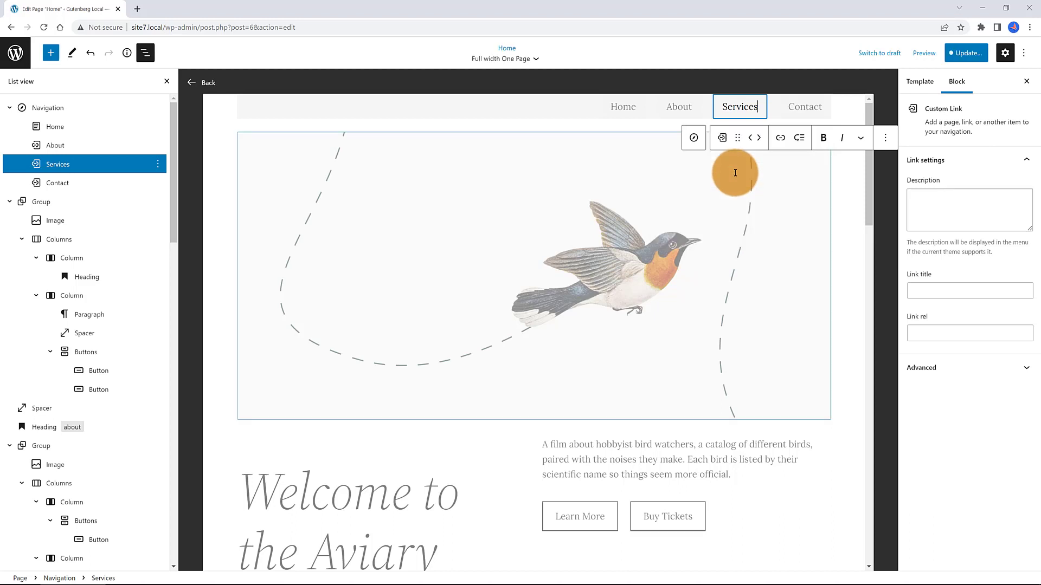
Point the Contact menu link to #contact and save the page.
{"action": "left_click", "coordinate": [794, 108]}
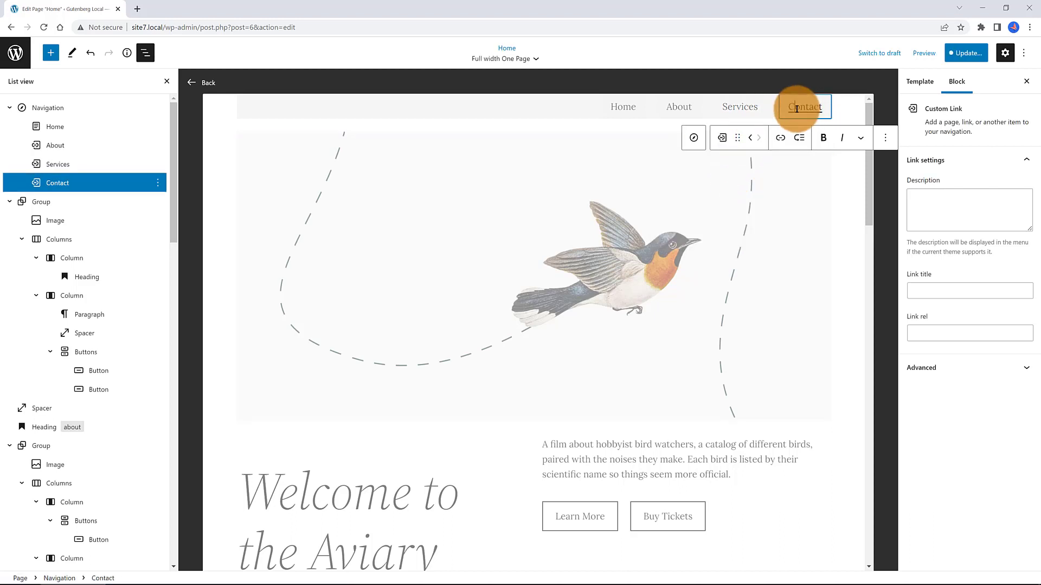
{"action": "left_click", "coordinate": [780, 138]}
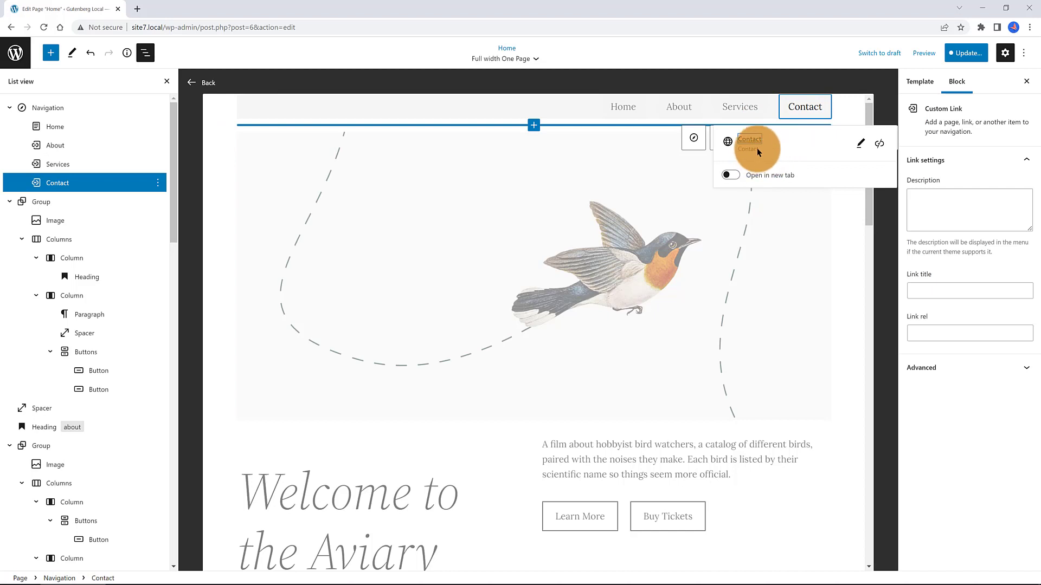
{"action": "left_click", "coordinate": [860, 142]}
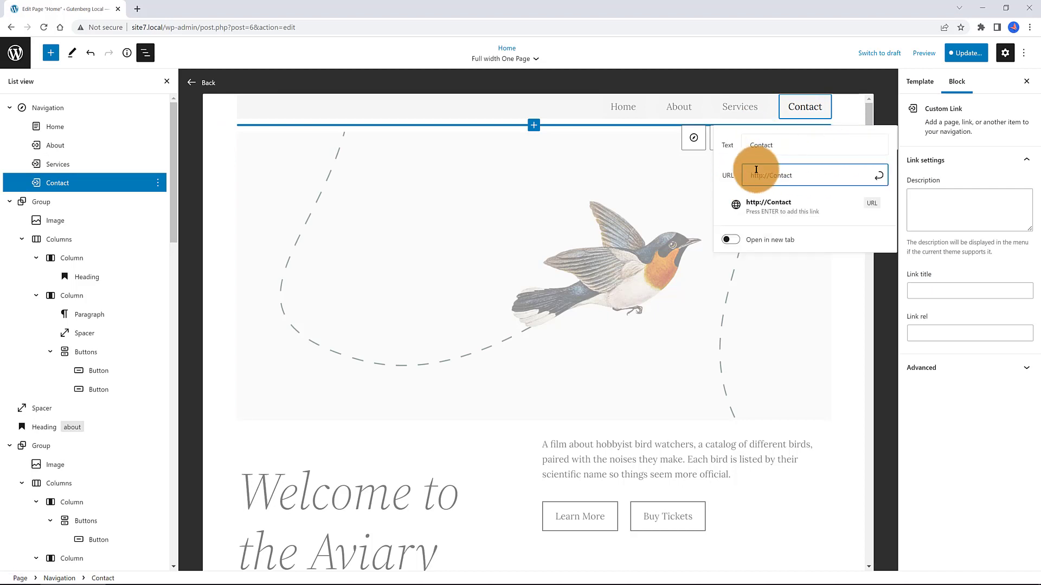
{"action": "left_click_drag", "start_coordinate": [748, 175], "coordinate": [773, 171]}
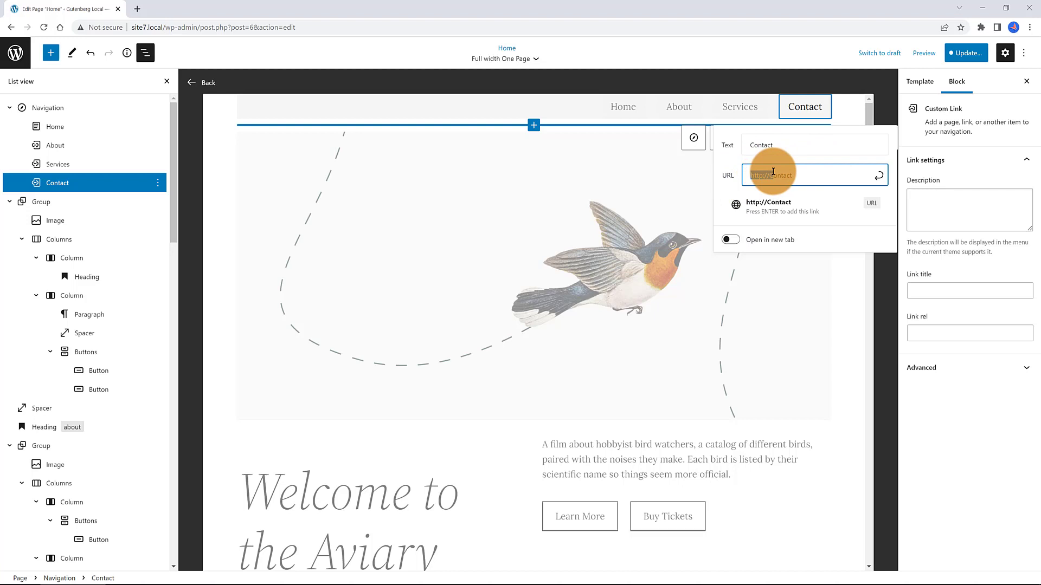
{"action": "type", "text": "#contact"}
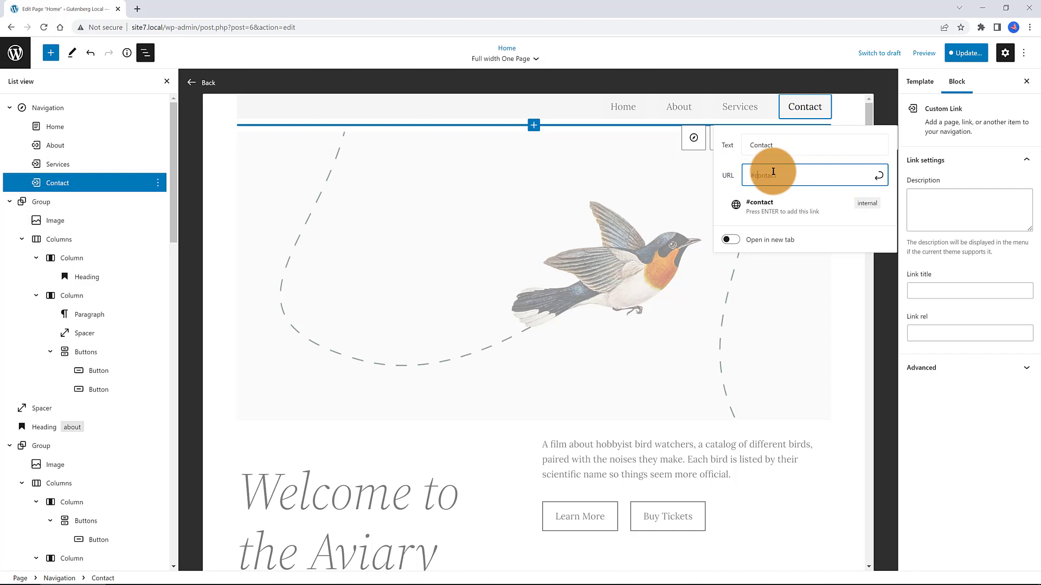
{"action": "left_click", "coordinate": [971, 54]}
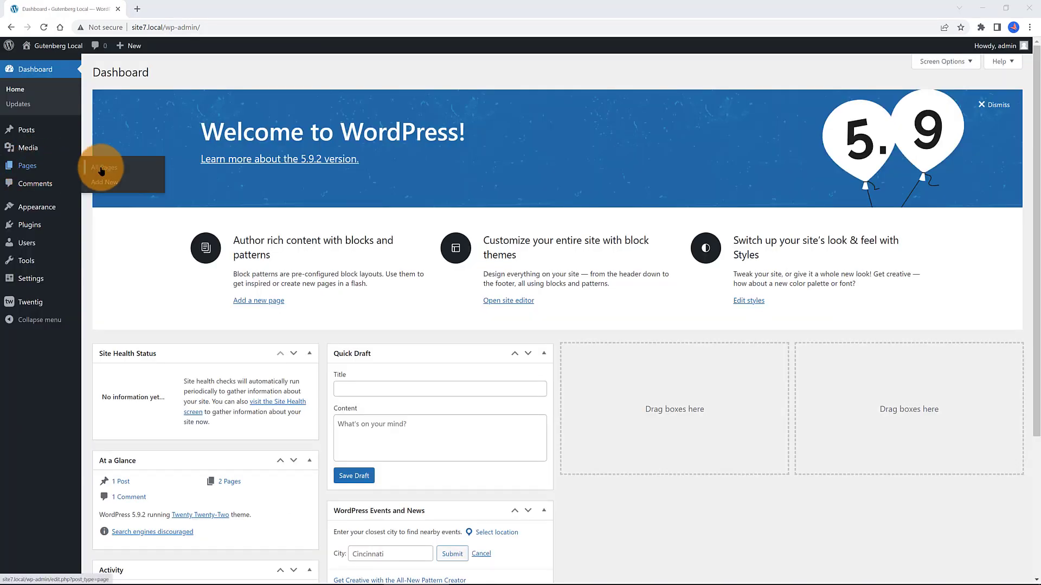
Open the live Home page from All Pages and test the About menu link.
{"action": "left_click", "coordinate": [105, 168]}
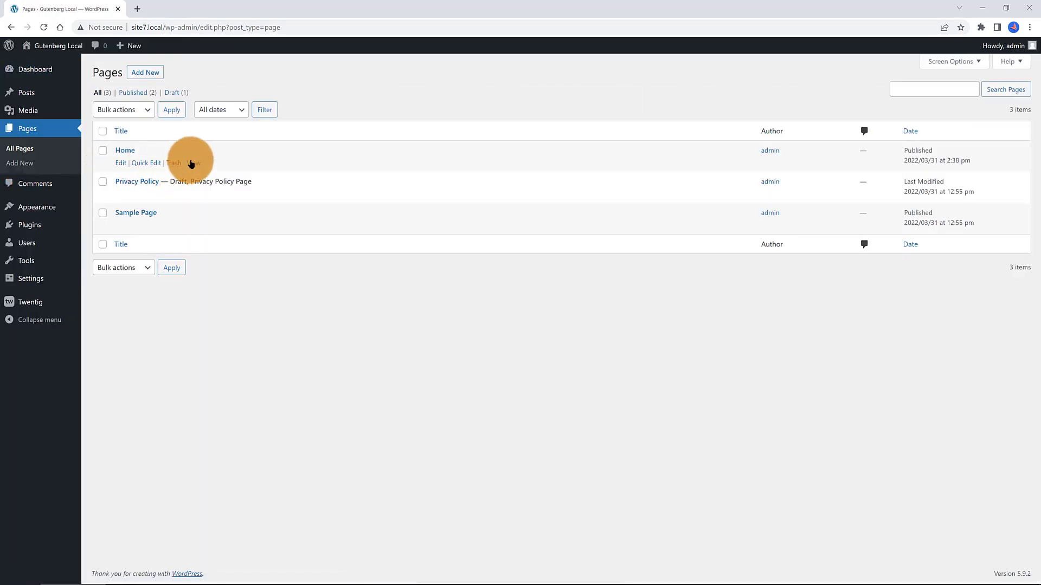
{"action": "left_click", "coordinate": [193, 163]}
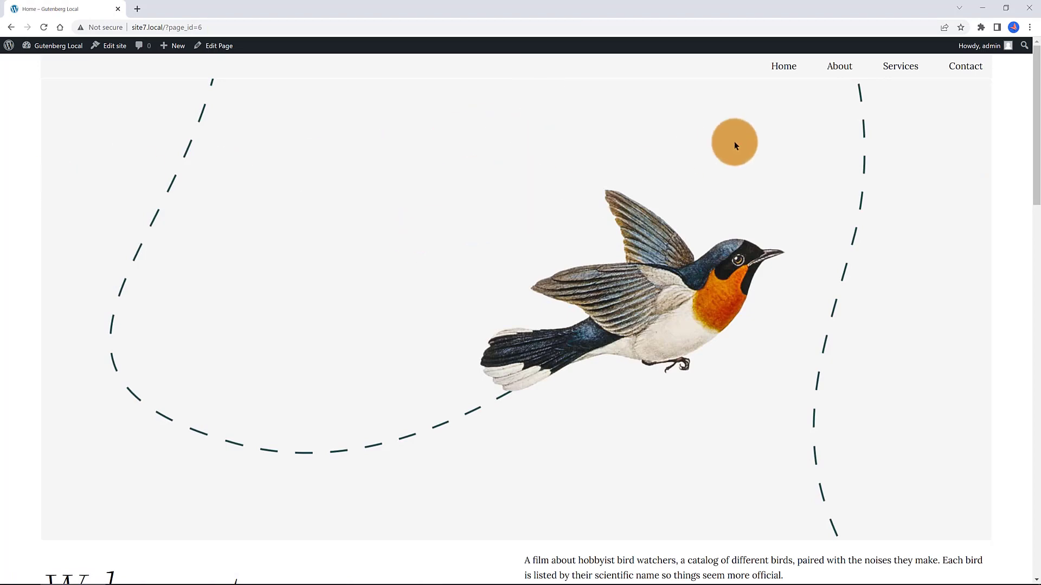
{"action": "left_click", "coordinate": [829, 70]}
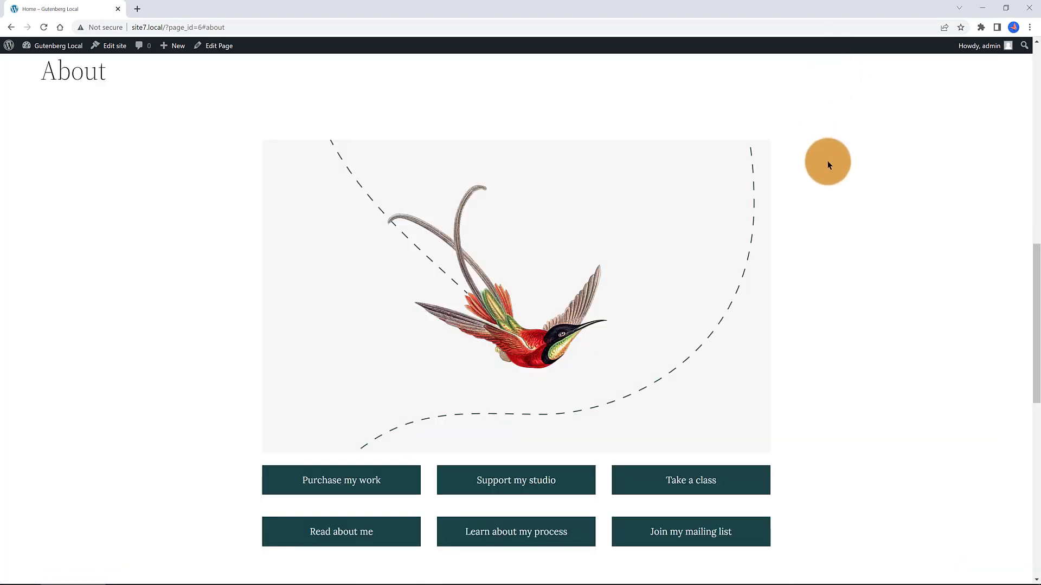
{"action": "scroll", "coordinate": [813, 179], "scroll_direction": "up", "scroll_amount": 5}
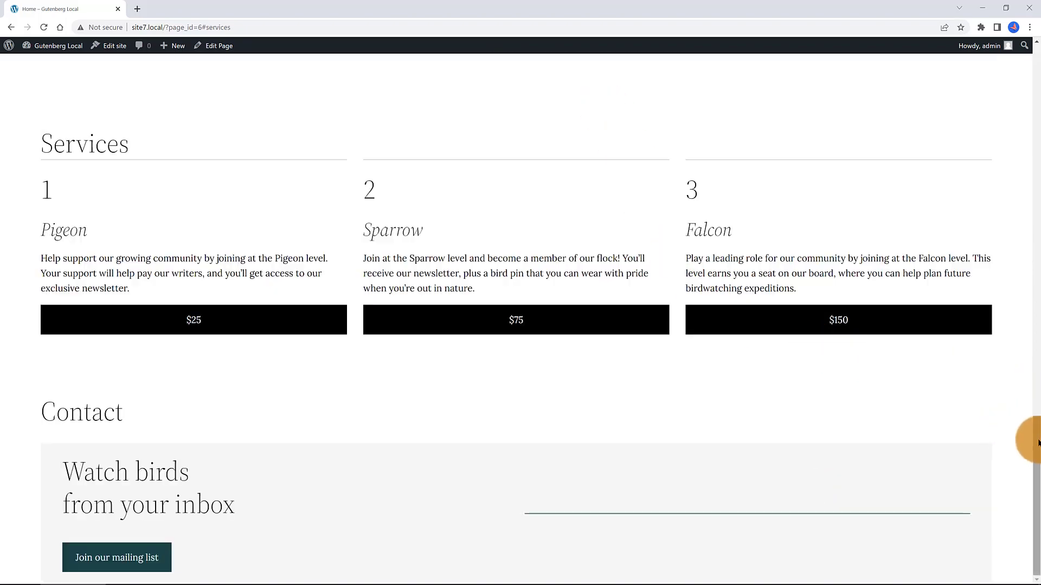
{"action": "left_click_drag", "start_coordinate": [1038, 443], "coordinate": [945, 47]}
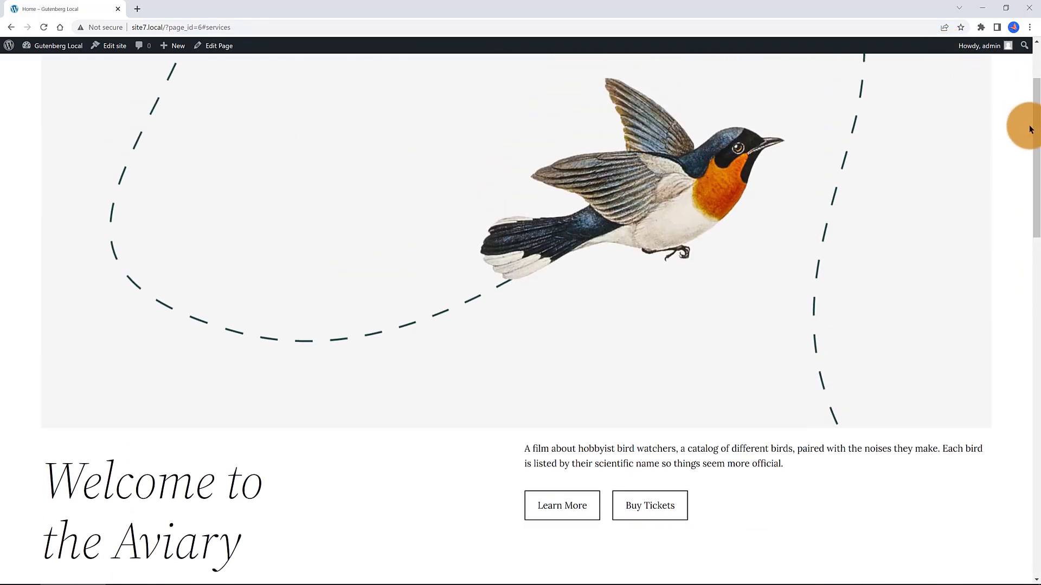
{"action": "left_click_drag", "start_coordinate": [1030, 129], "coordinate": [1036, 77]}
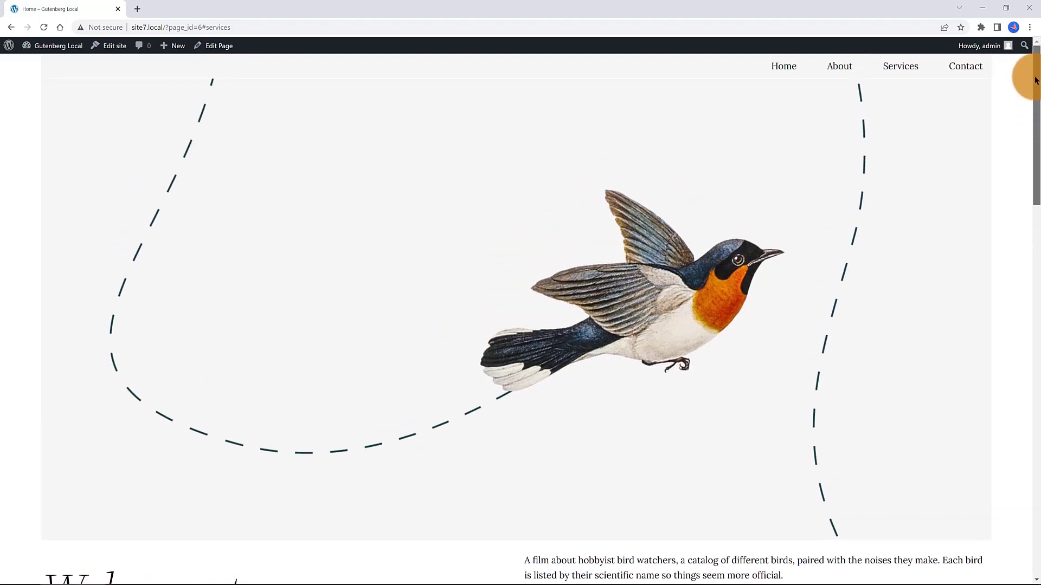
Test that the Services and Contact menu links jump to their sections.
{"action": "left_click", "coordinate": [902, 67]}
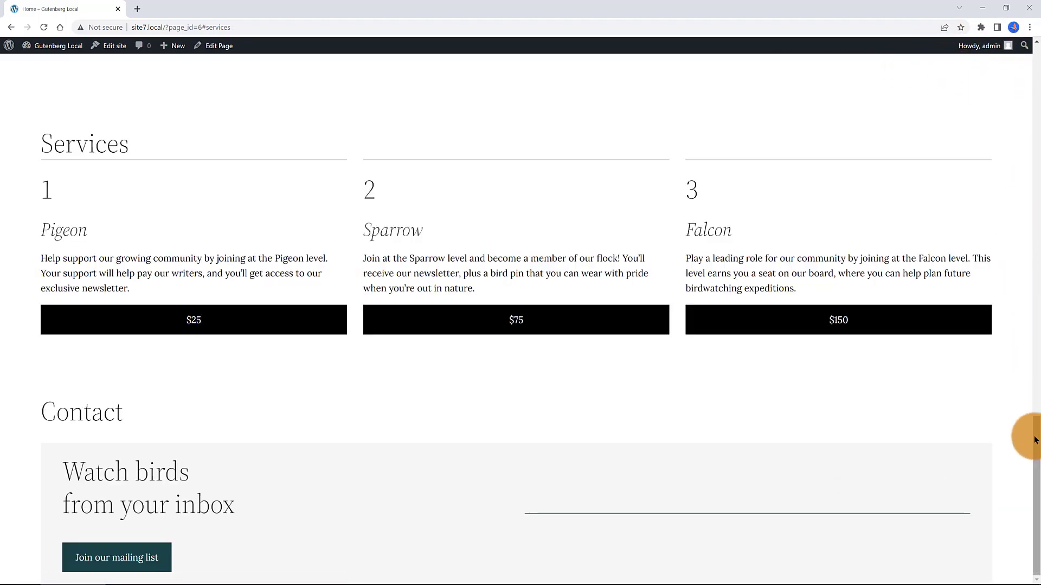
{"action": "left_click_drag", "start_coordinate": [1036, 440], "coordinate": [985, 63]}
{"action": "left_click", "coordinate": [970, 72]}
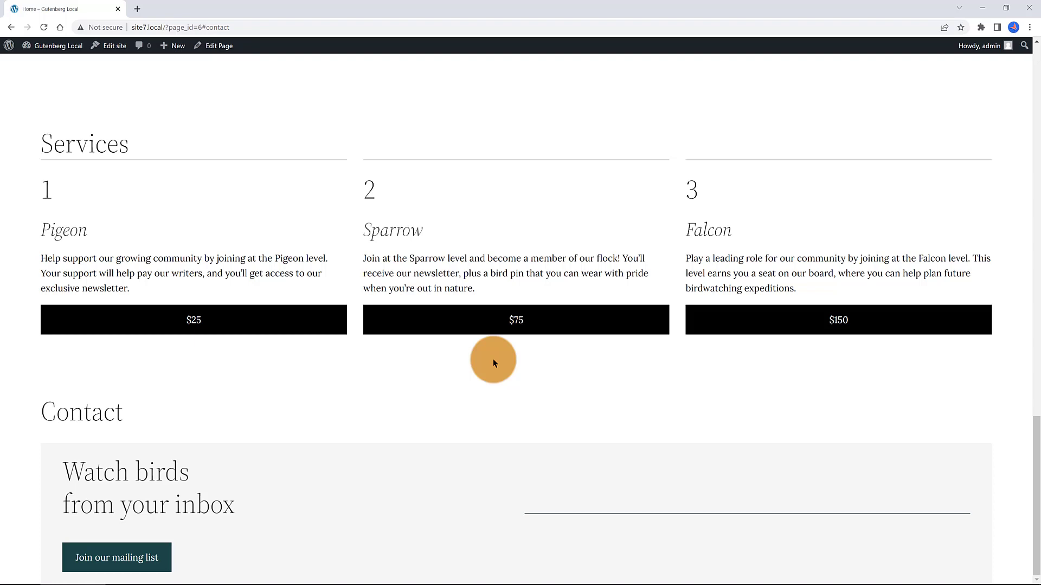
{"action": "left_click_drag", "start_coordinate": [1036, 442], "coordinate": [1031, 59]}
Find WPFront Scroll Top under Plugins > Add New, then install and activate it.
{"action": "mouse_move", "coordinate": [56, 44]}
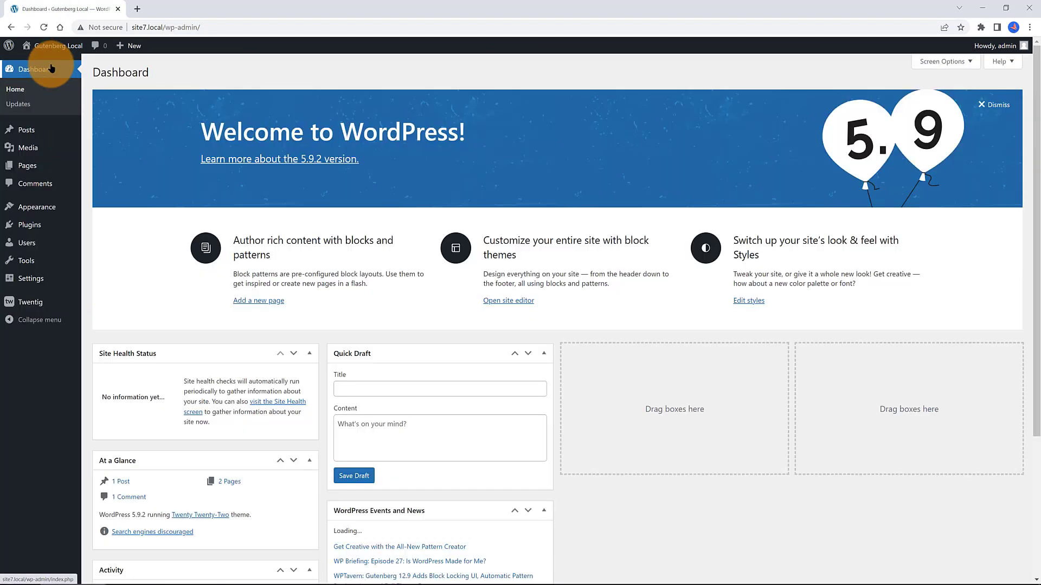
{"action": "mouse_move", "coordinate": [67, 220]}
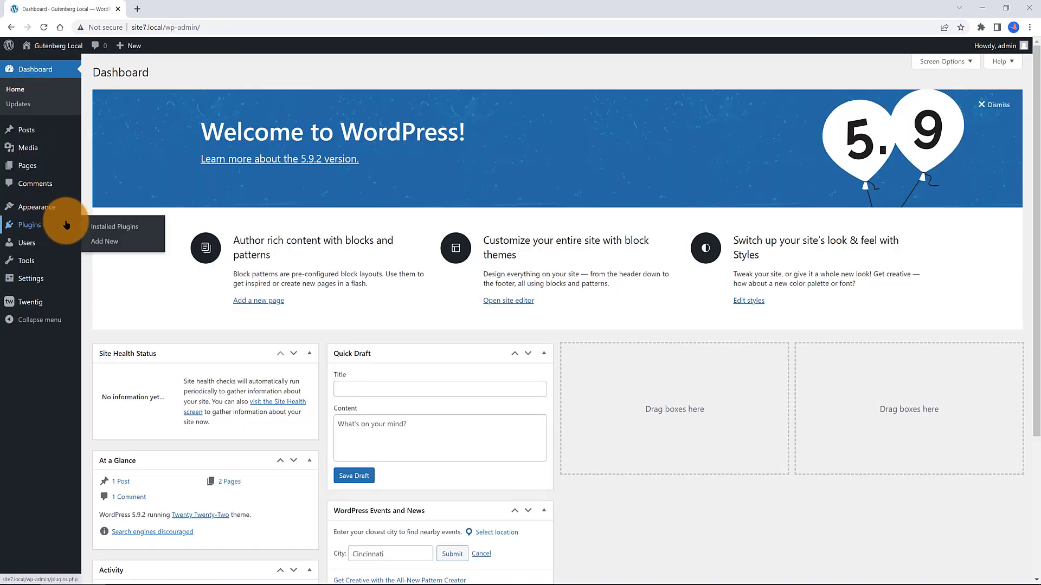
{"action": "left_click", "coordinate": [104, 241]}
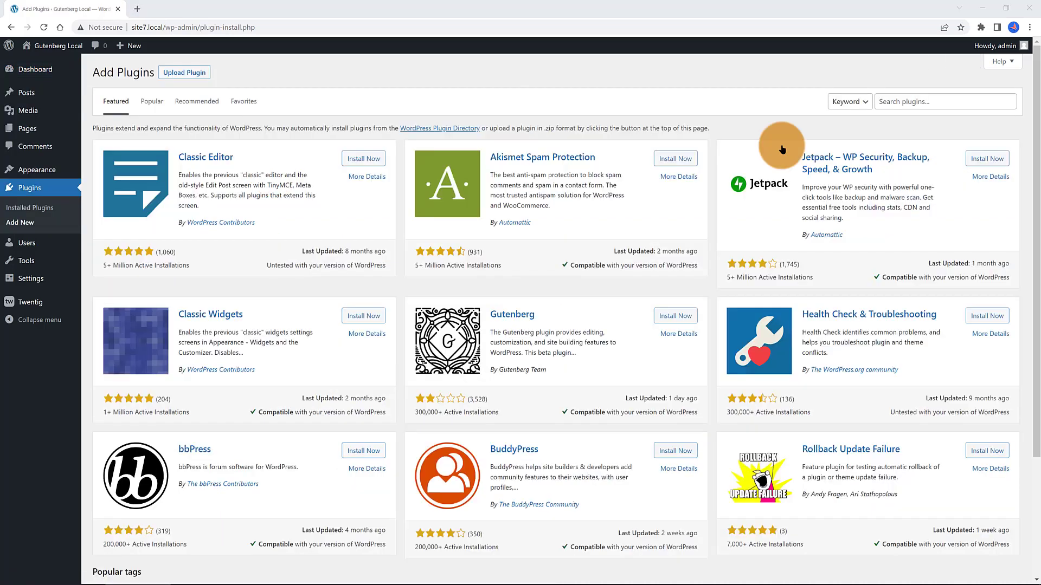
{"action": "left_click", "coordinate": [889, 102]}
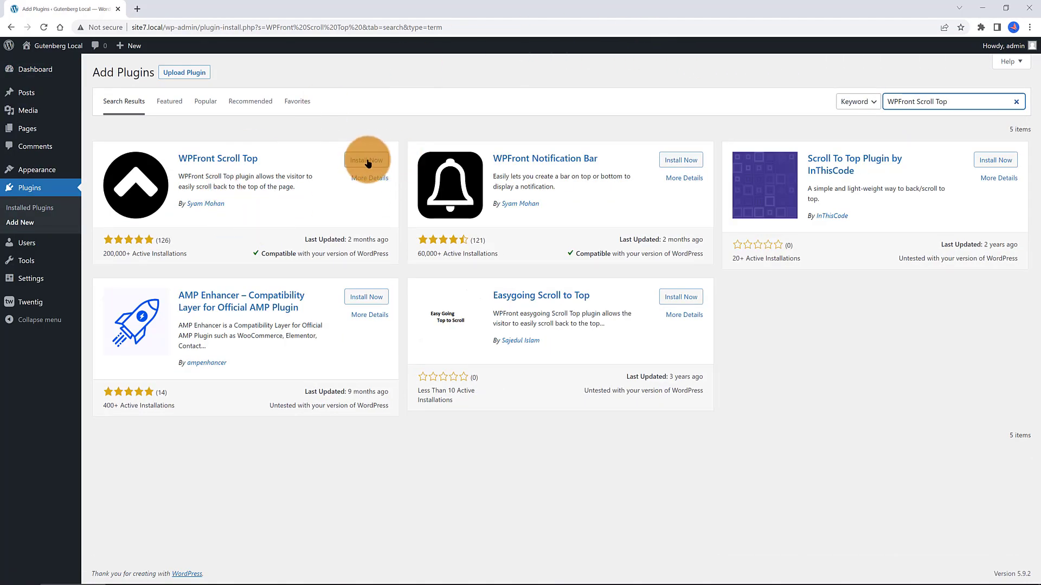
{"action": "left_click", "coordinate": [369, 161]}
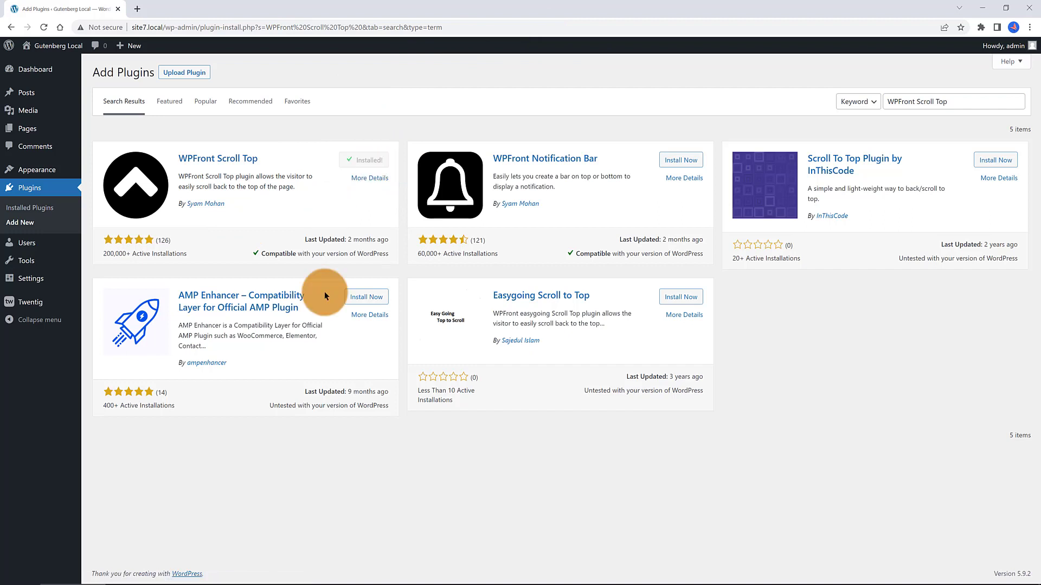
{"action": "left_click", "coordinate": [371, 161]}
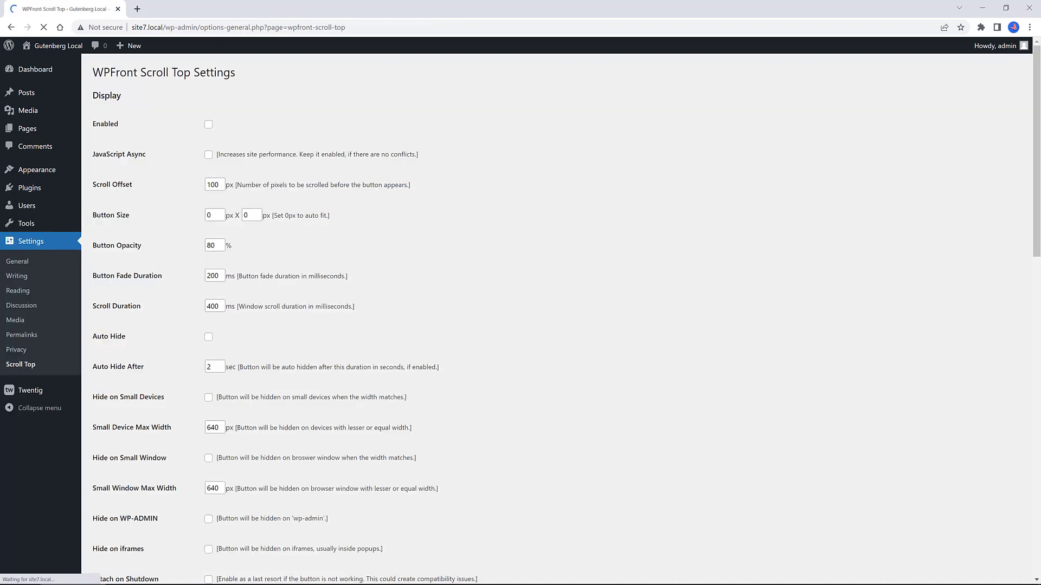
Enable the scroll-top button with Auto Hide, Bottom Right location and circled up-arrow image, then save.
{"action": "left_click", "coordinate": [208, 124]}
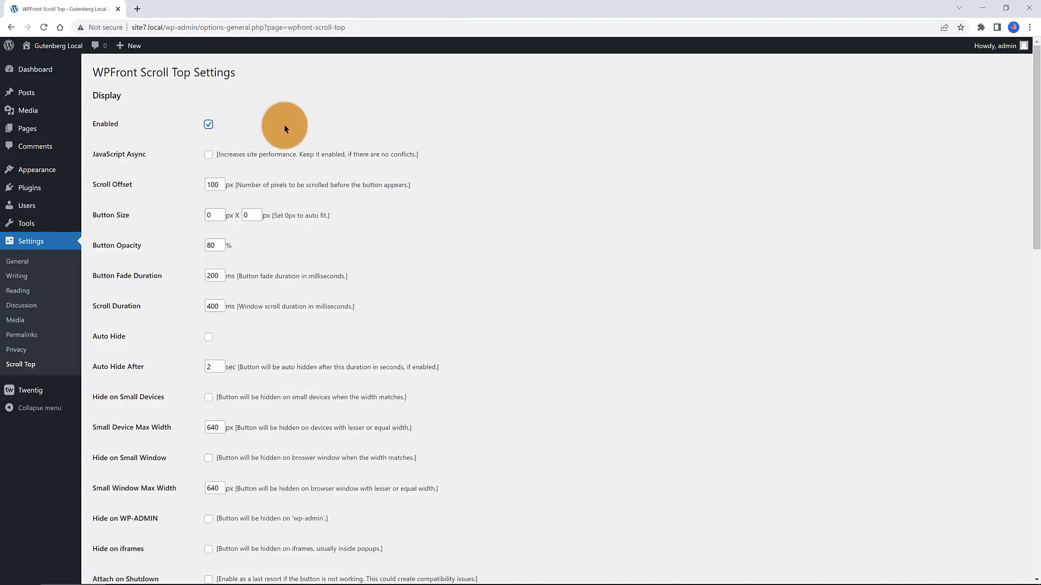
{"action": "left_click", "coordinate": [208, 336]}
{"action": "scroll", "coordinate": [196, 376], "scroll_direction": "down", "scroll_amount": 4}
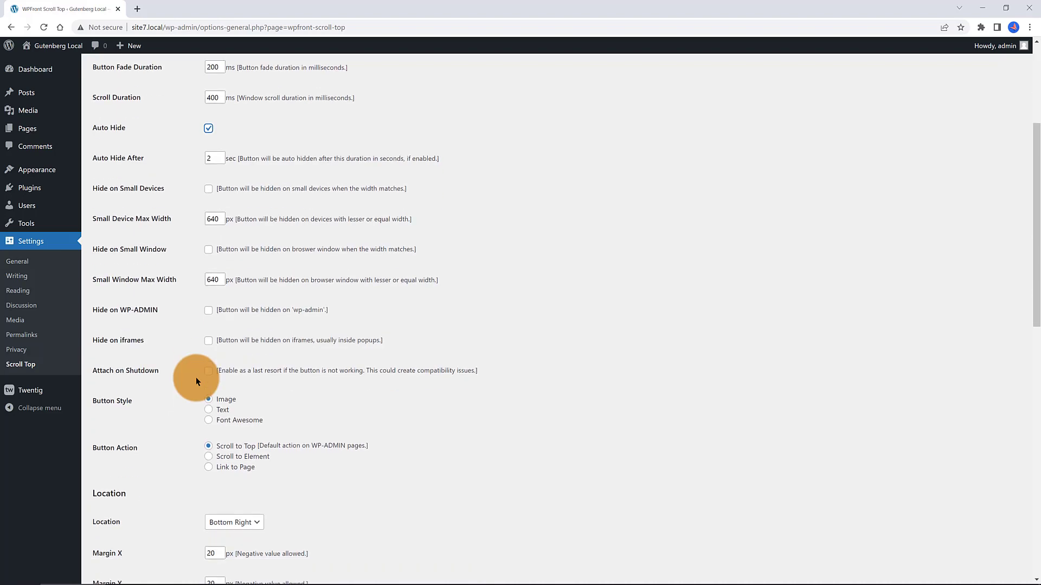
{"action": "scroll", "coordinate": [196, 376], "scroll_direction": "down", "scroll_amount": 3}
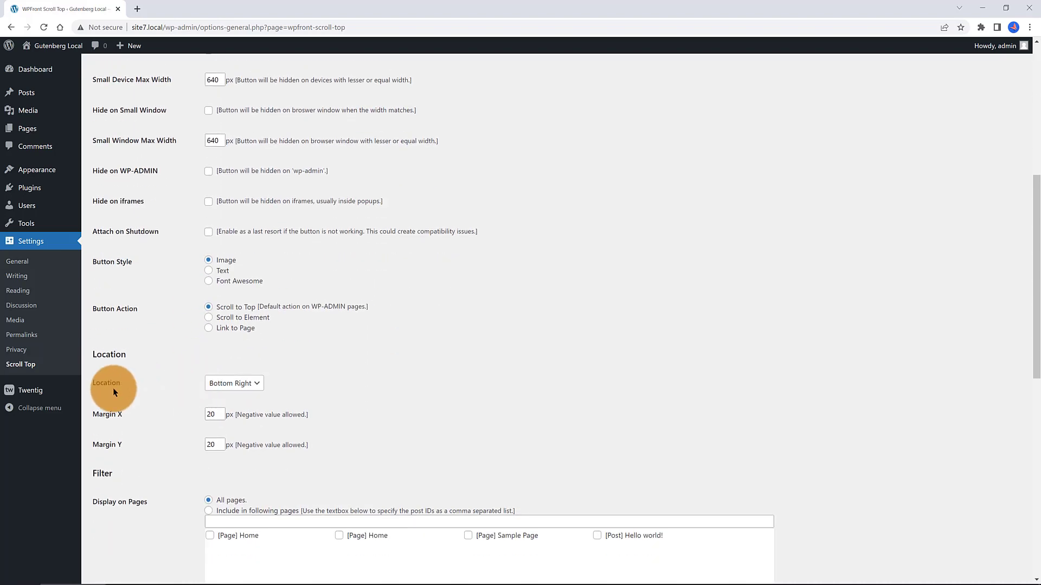
{"action": "left_click", "coordinate": [233, 383]}
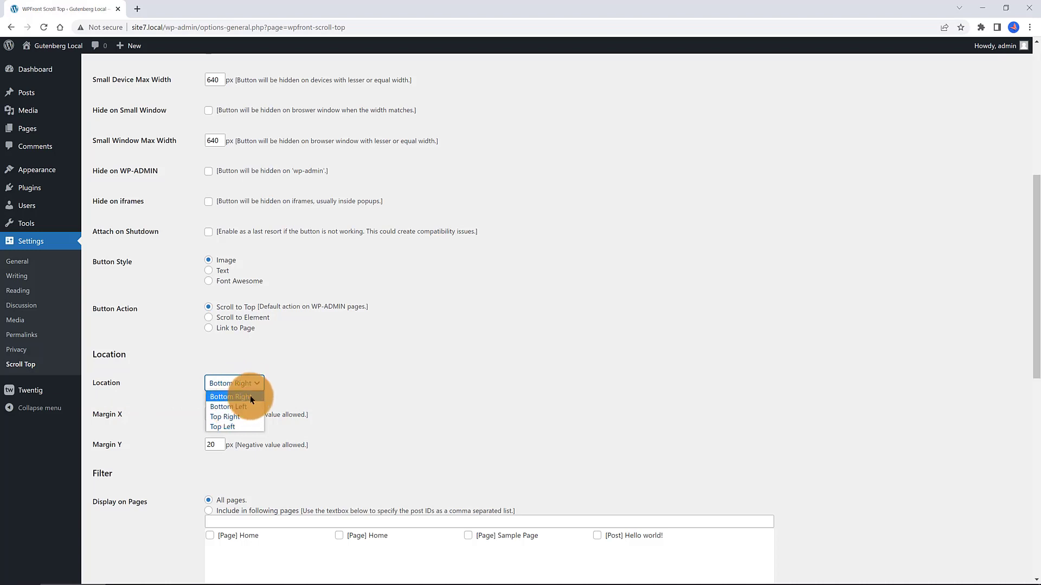
{"action": "left_click", "coordinate": [253, 397]}
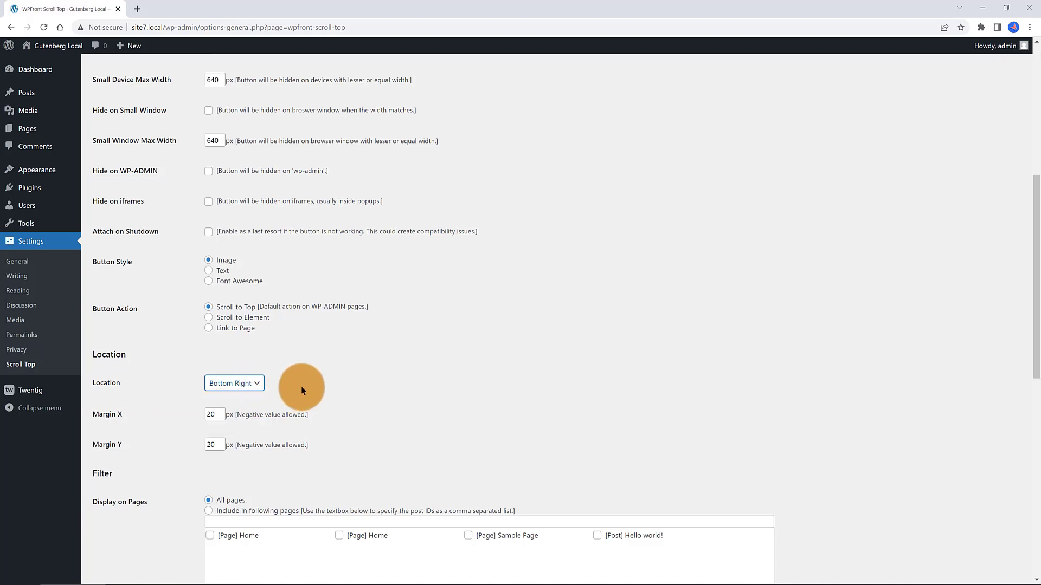
{"action": "scroll", "coordinate": [370, 379], "scroll_direction": "down", "scroll_amount": 4}
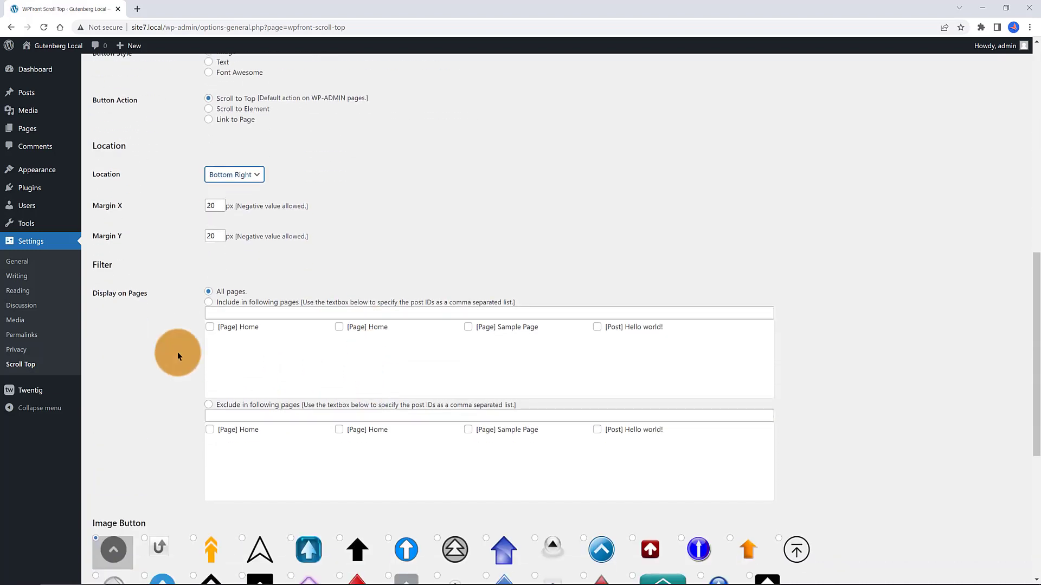
{"action": "scroll", "coordinate": [173, 327], "scroll_direction": "down", "scroll_amount": 4}
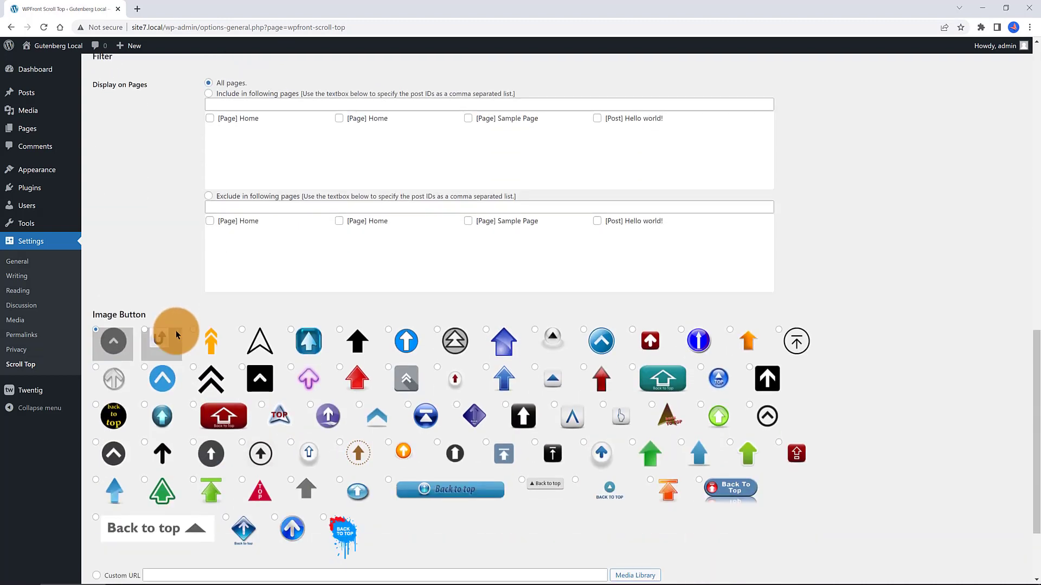
{"action": "left_click", "coordinate": [261, 450]}
{"action": "scroll", "coordinate": [252, 401], "scroll_direction": "down", "scroll_amount": 2}
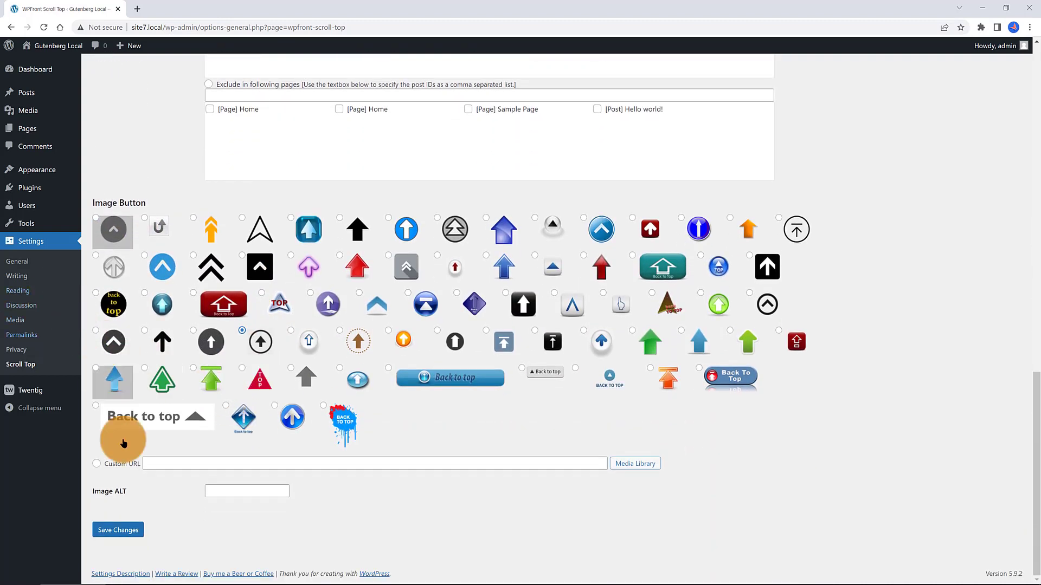
{"action": "left_click", "coordinate": [121, 530]}
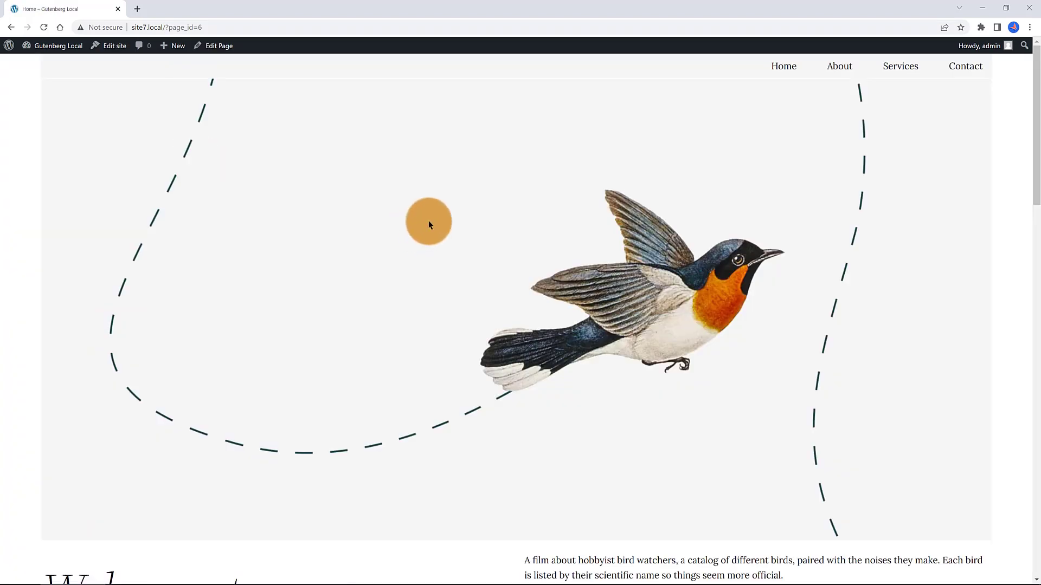
On the live Home page, jump to About and Services, returning each time via the back-to-top arrow.
{"action": "scroll", "coordinate": [454, 225], "scroll_direction": "down", "scroll_amount": 5}
{"action": "scroll", "coordinate": [453, 220], "scroll_direction": "up", "scroll_amount": 5}
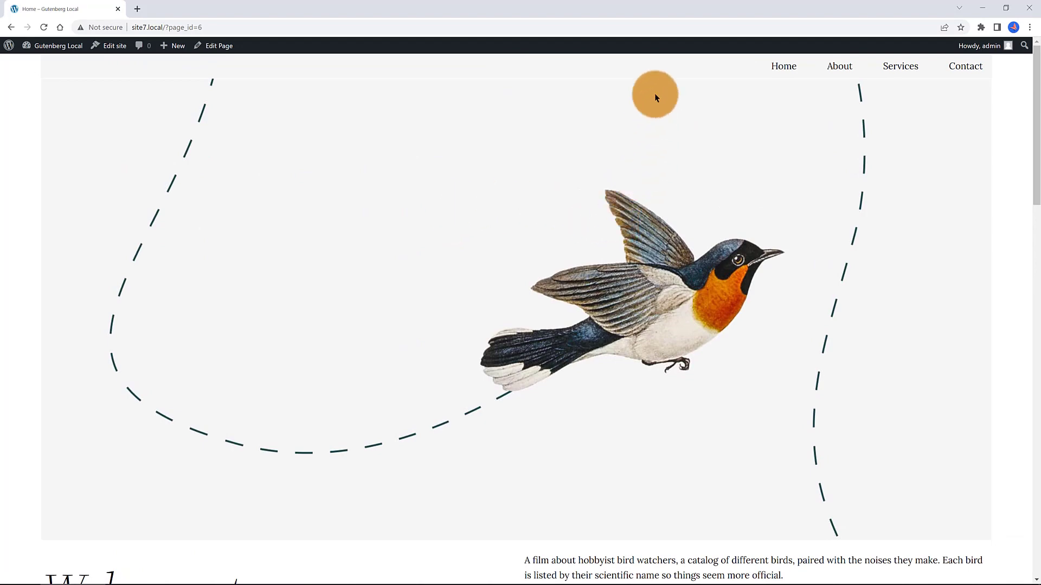
{"action": "left_click", "coordinate": [838, 66]}
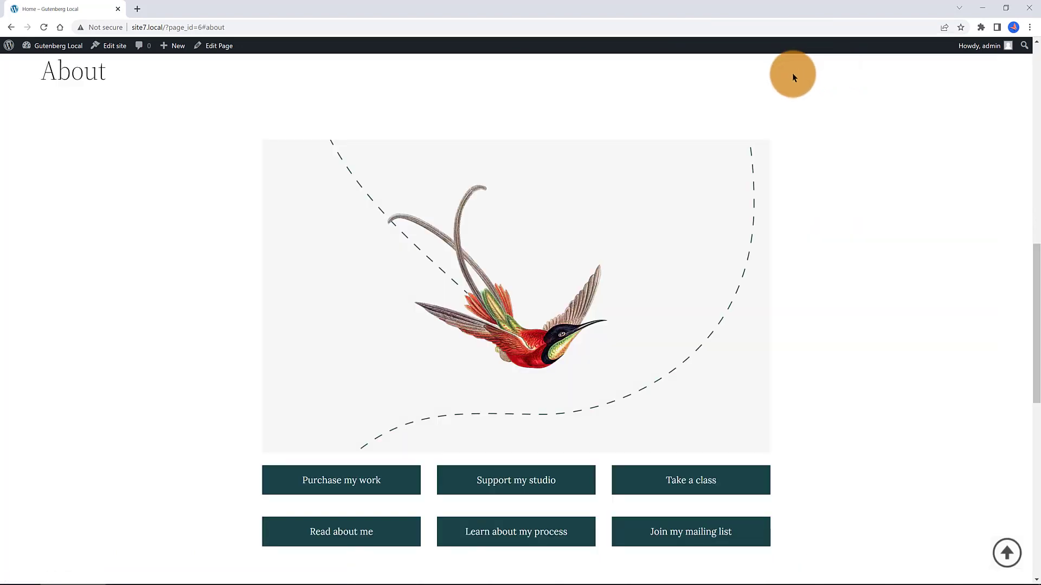
{"action": "left_click", "coordinate": [1006, 553]}
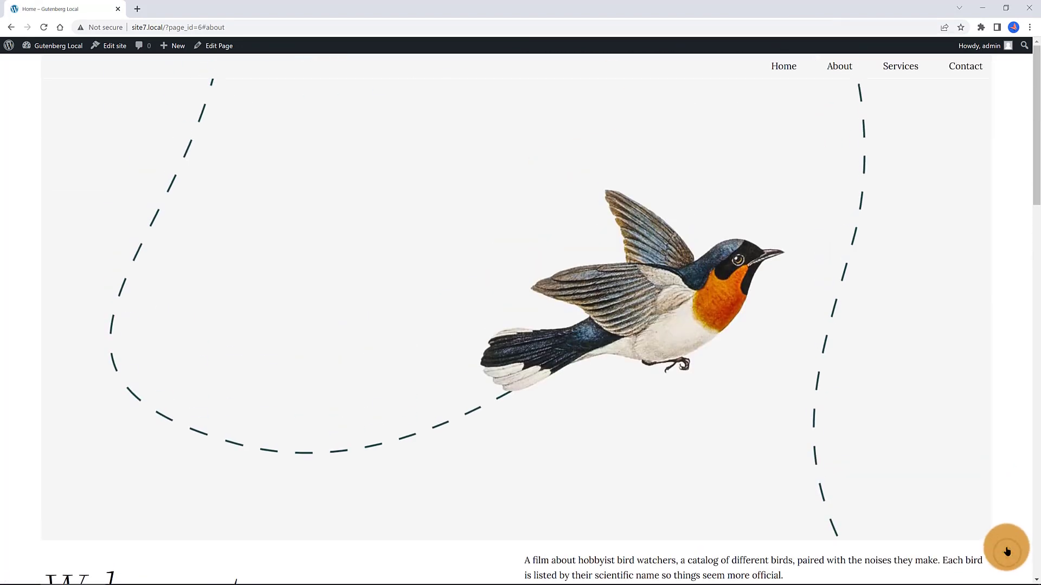
{"action": "left_click", "coordinate": [901, 67]}
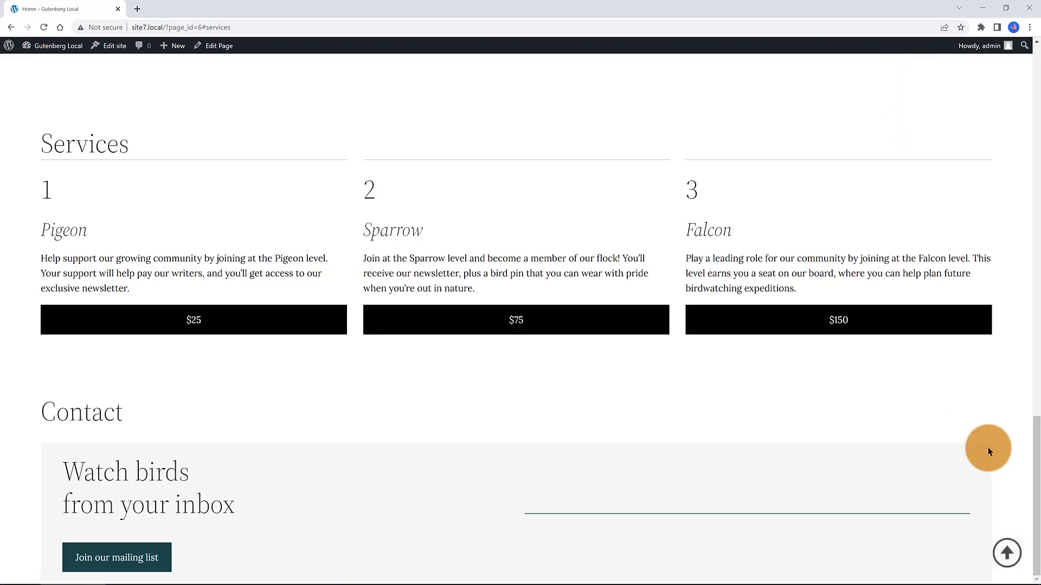
{"action": "left_click", "coordinate": [1016, 552]}
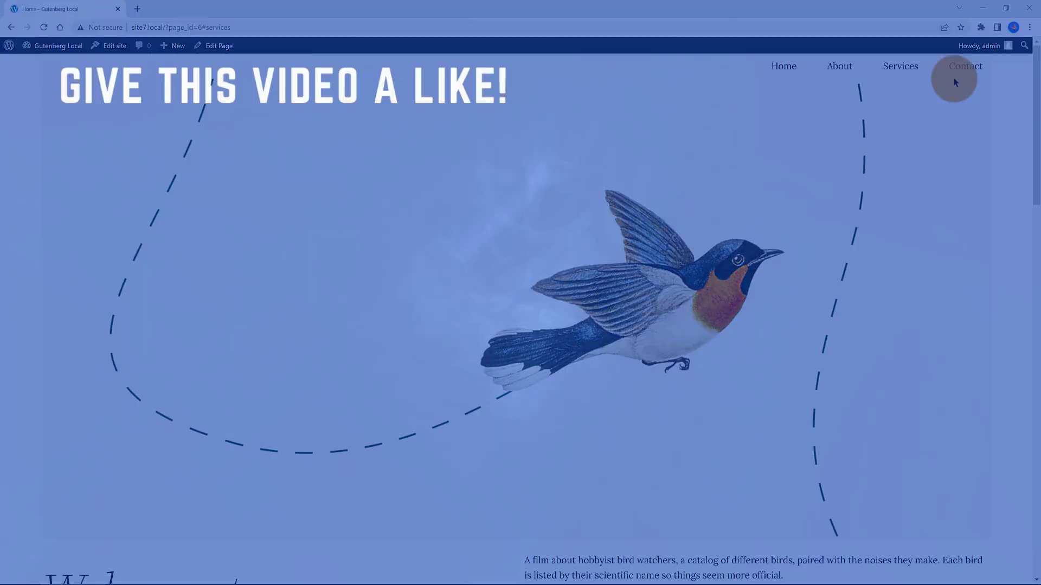